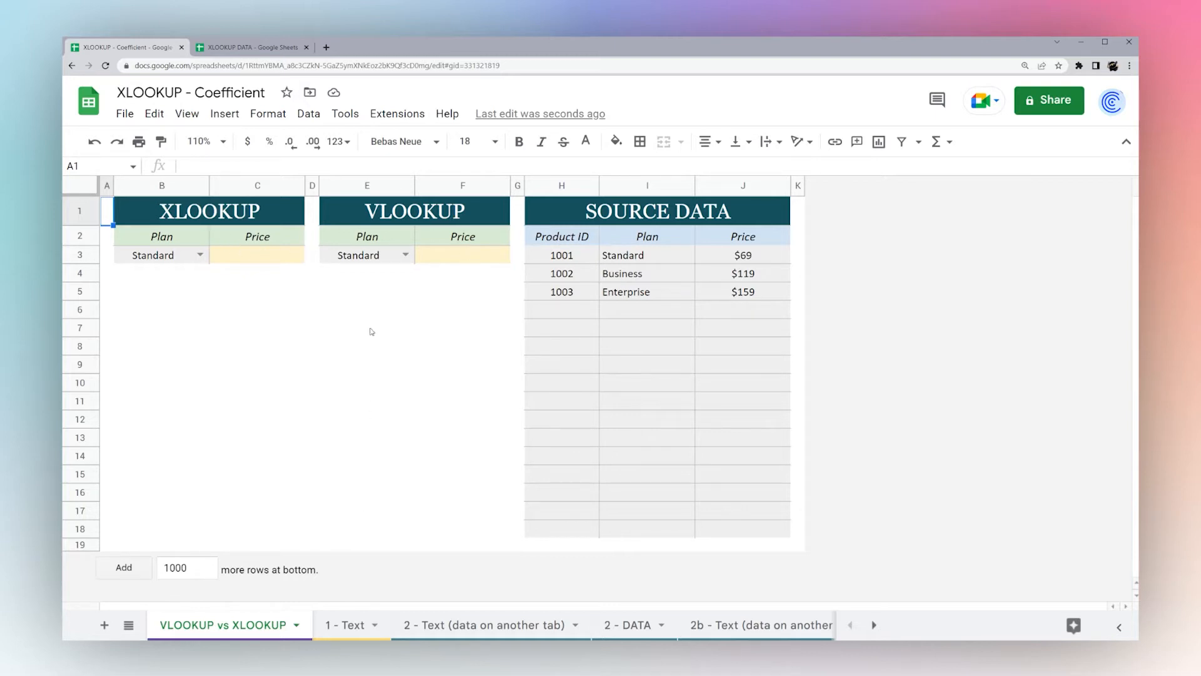
Enter the formula =xlookup(B3,I3:I18,J3:J18) in C3 to return the price for the plan in B3
left_click(268, 262)
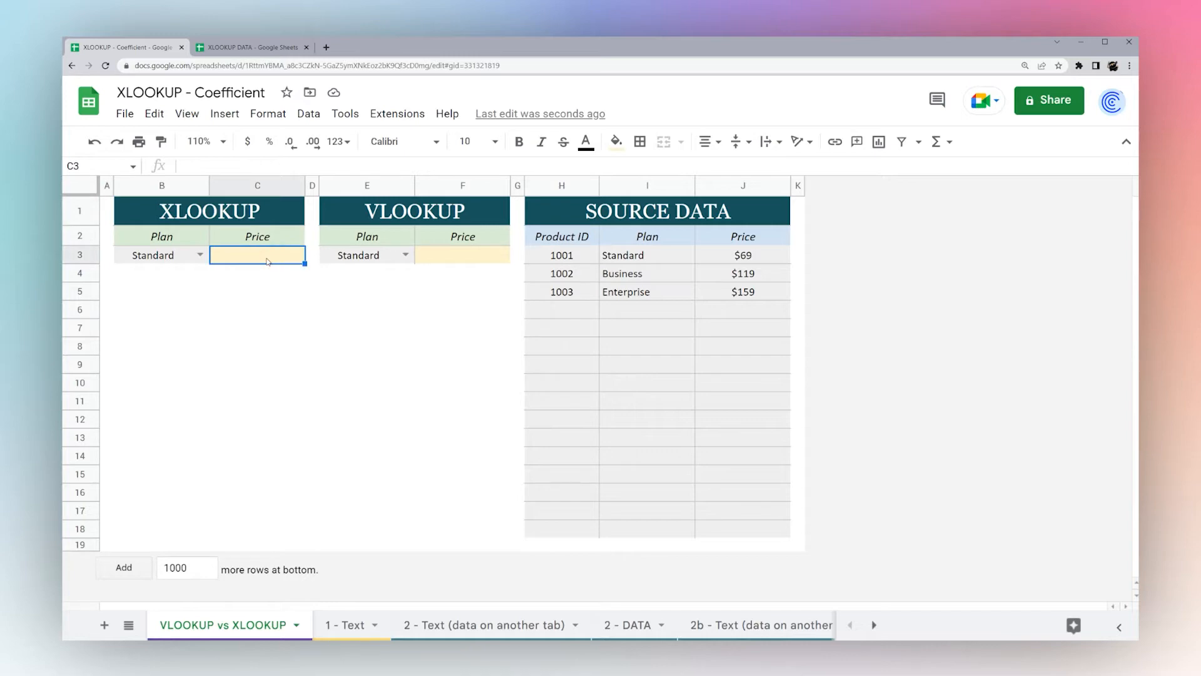
type("=xlookup(")
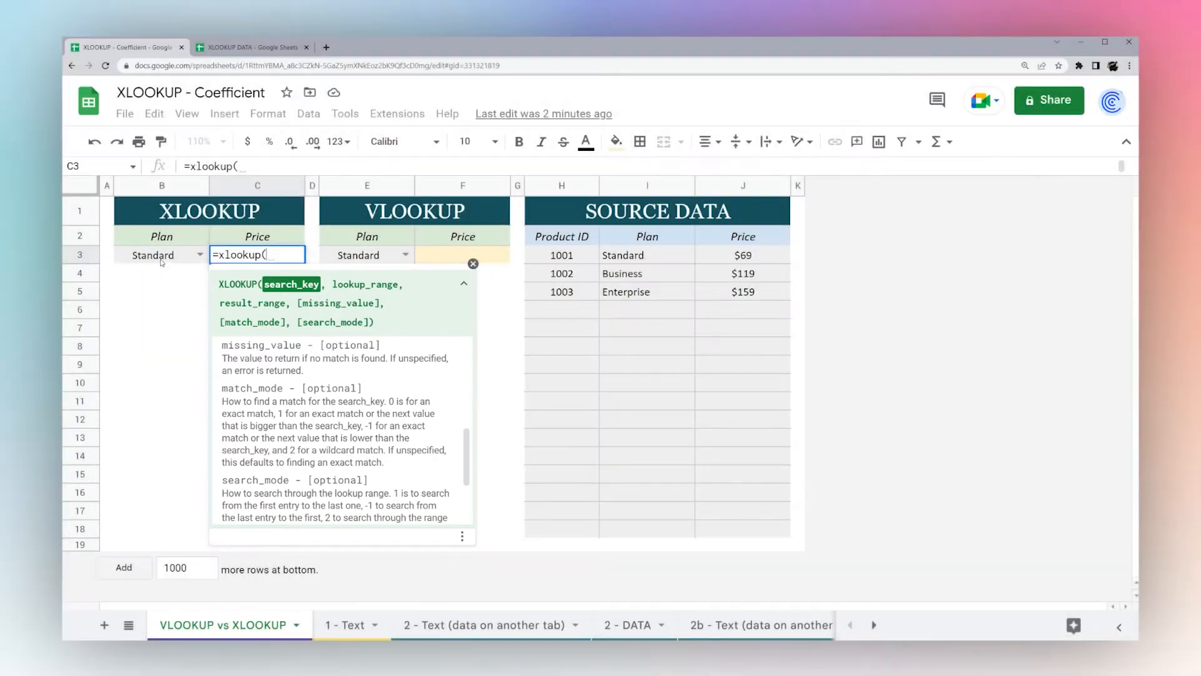
left_click(161, 258)
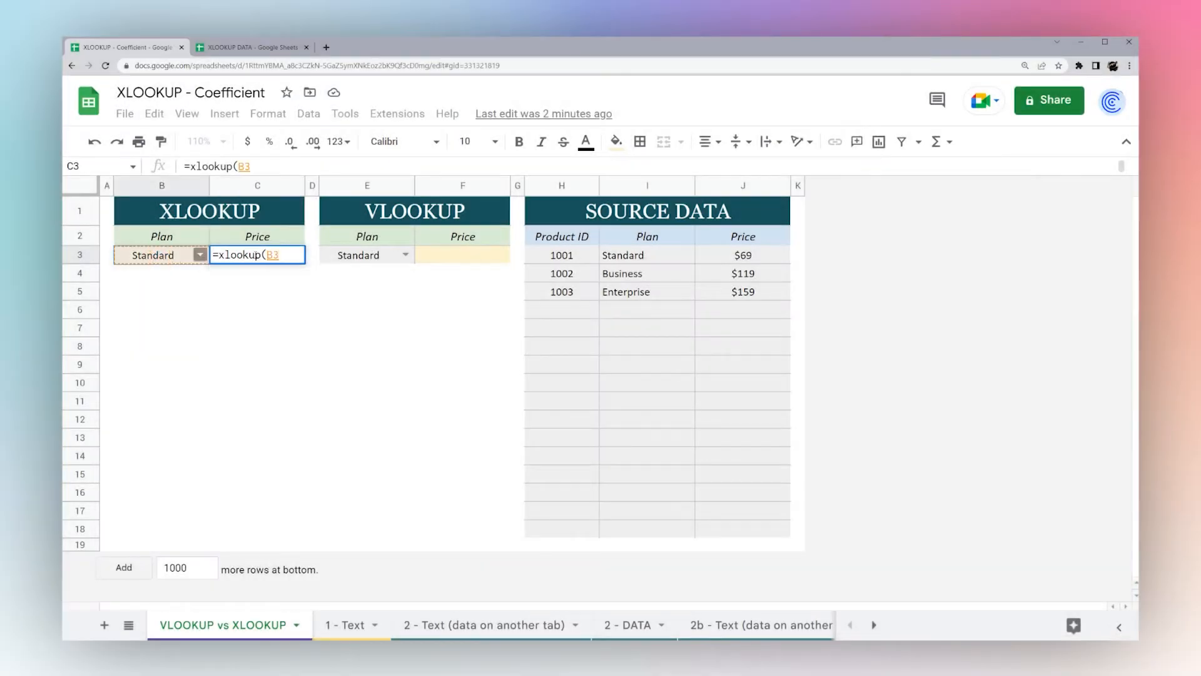
type(",")
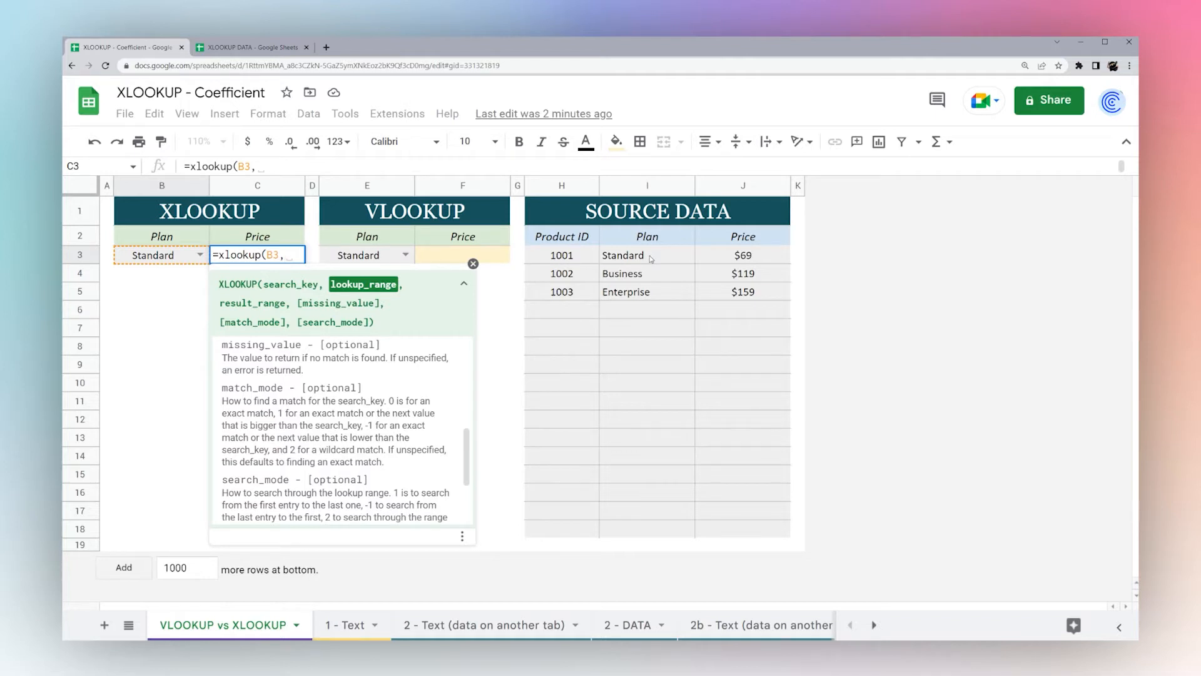
left_click_drag(649, 256, 651, 537)
type(",")
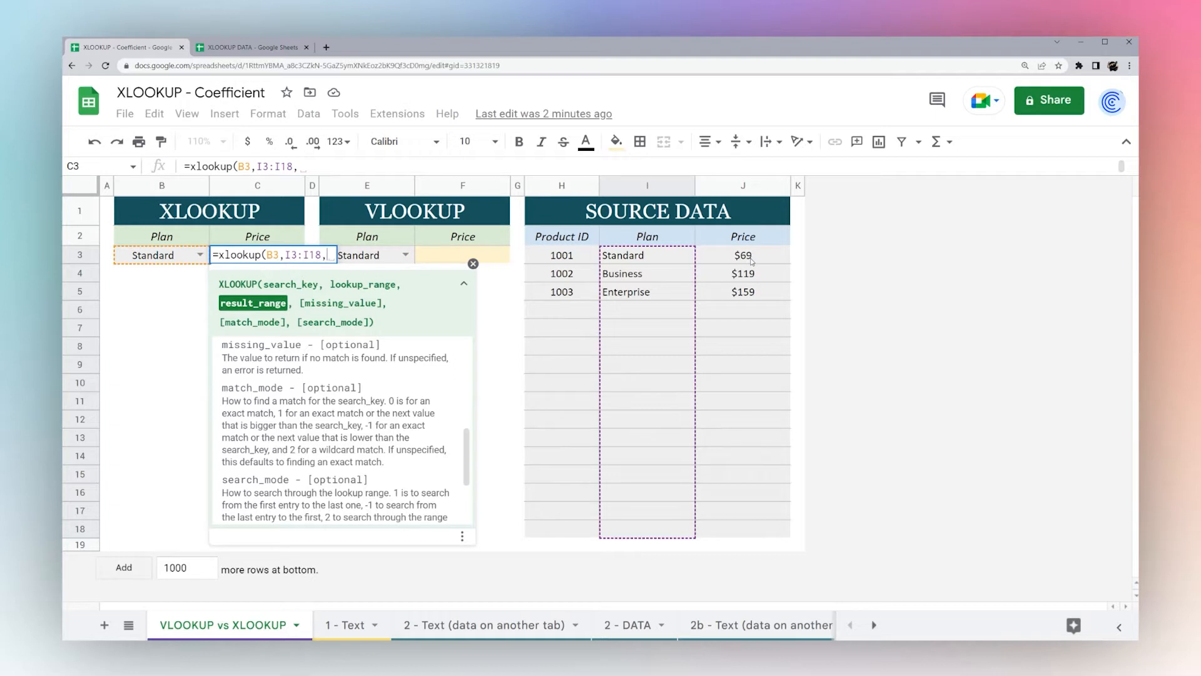
left_click_drag(751, 261, 753, 536)
type(",")
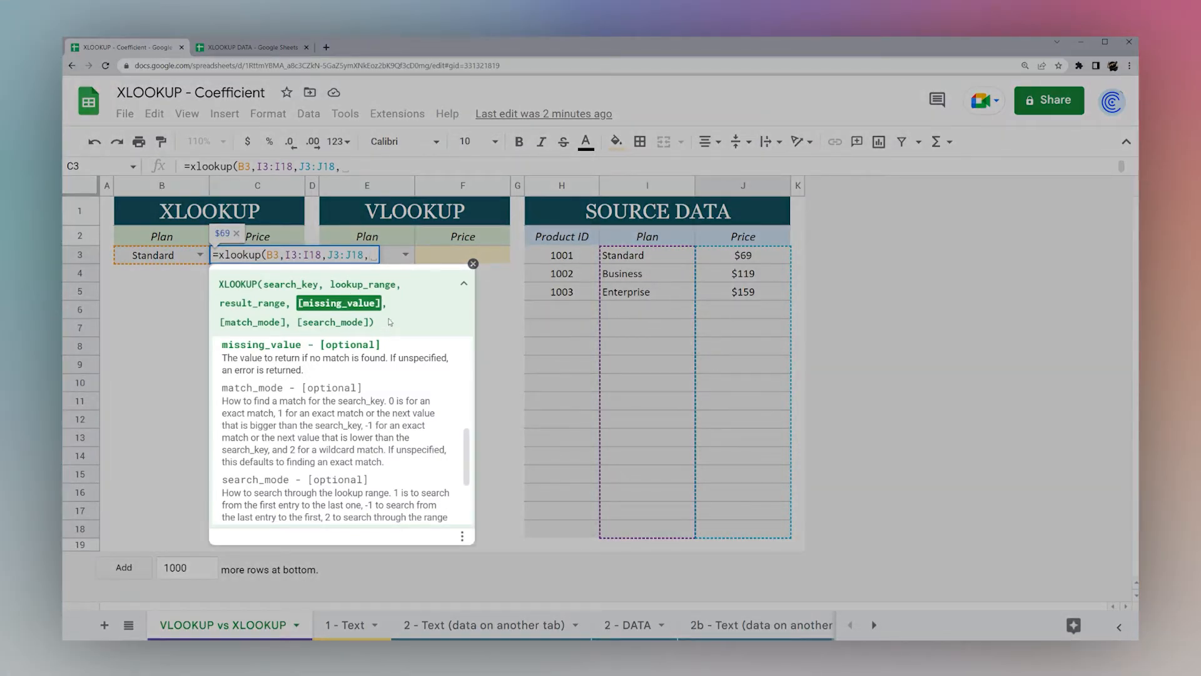
key("BackSpace")
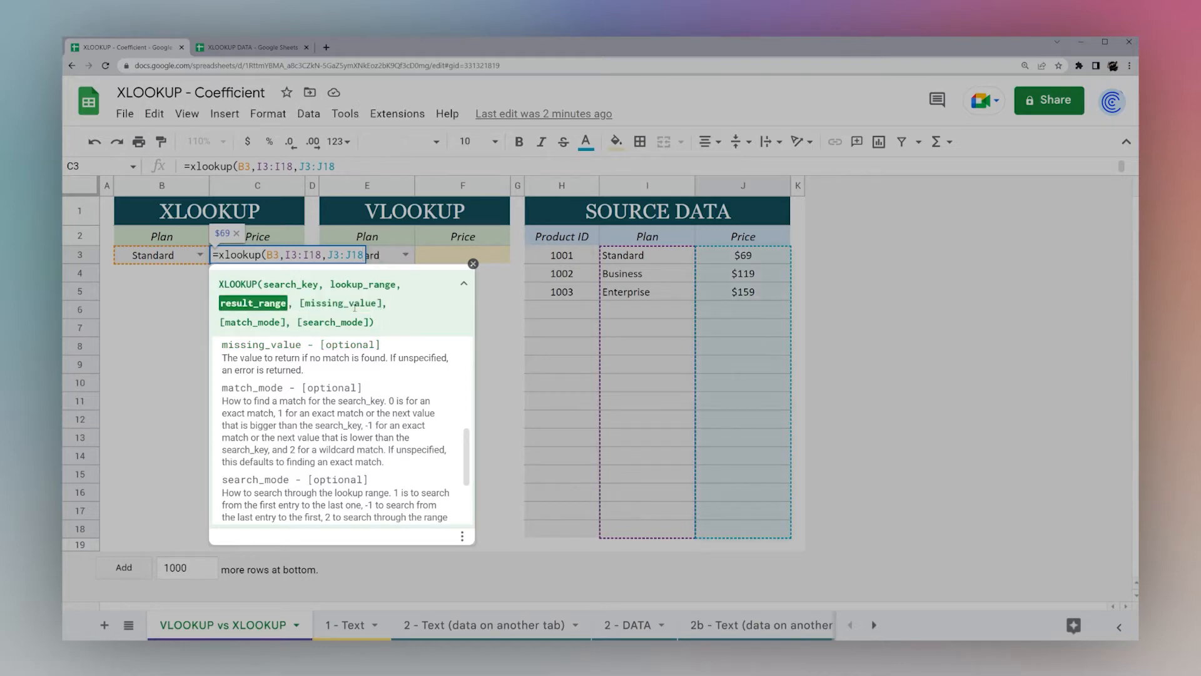
type(")")
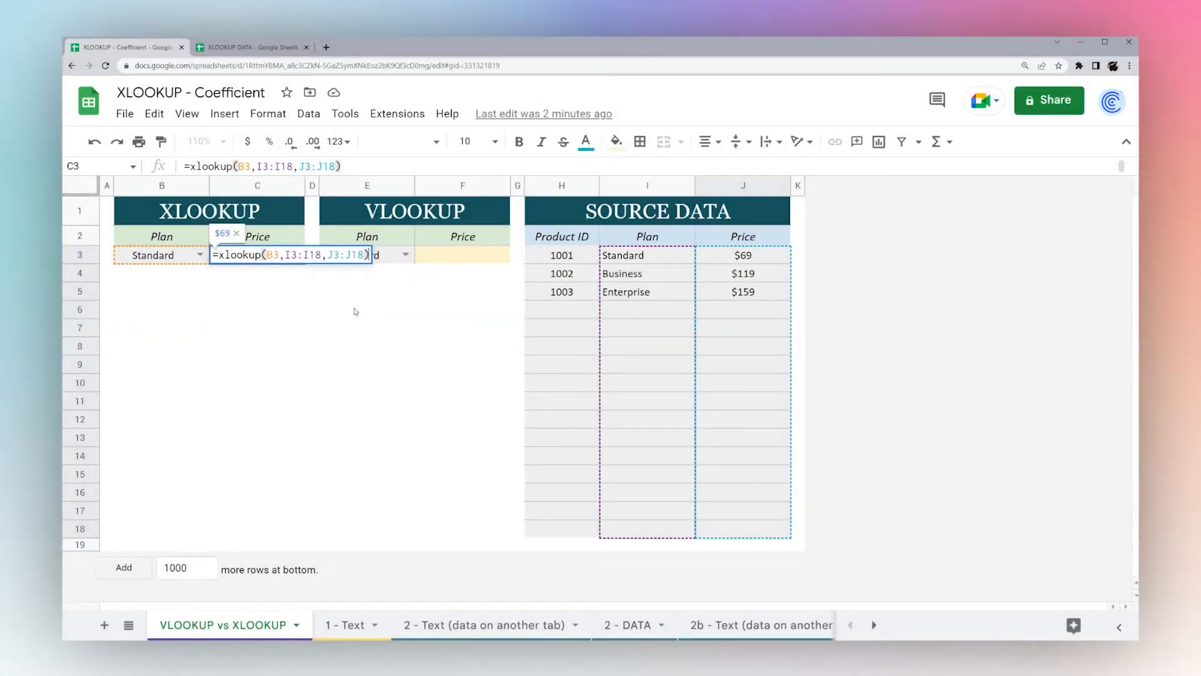
key("Return")
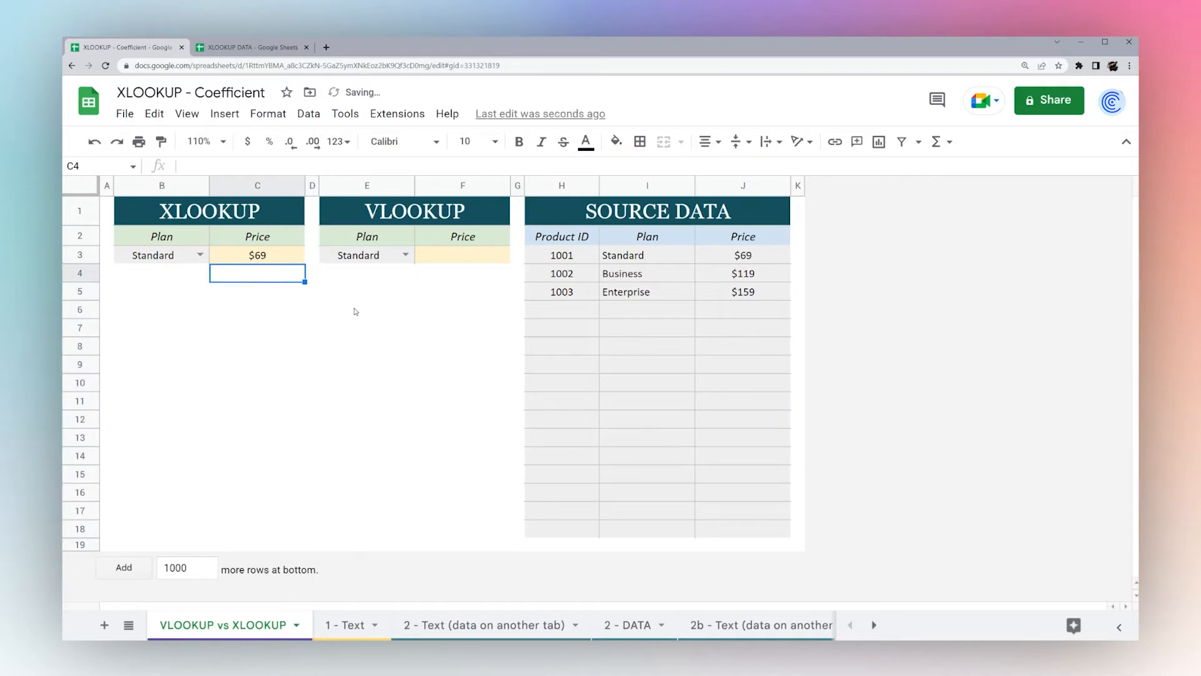
Review the XLOOKUP formula in C3 against its search key in B3 and the source plan and price columns
left_click(285, 259)
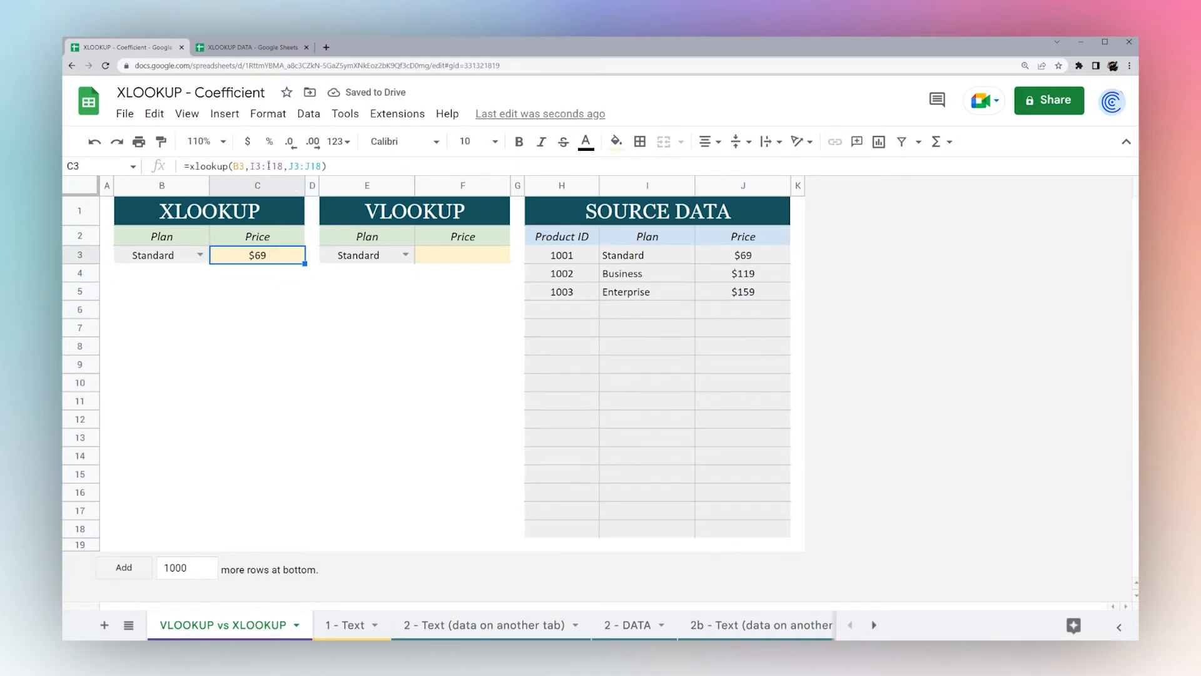
left_click(161, 260)
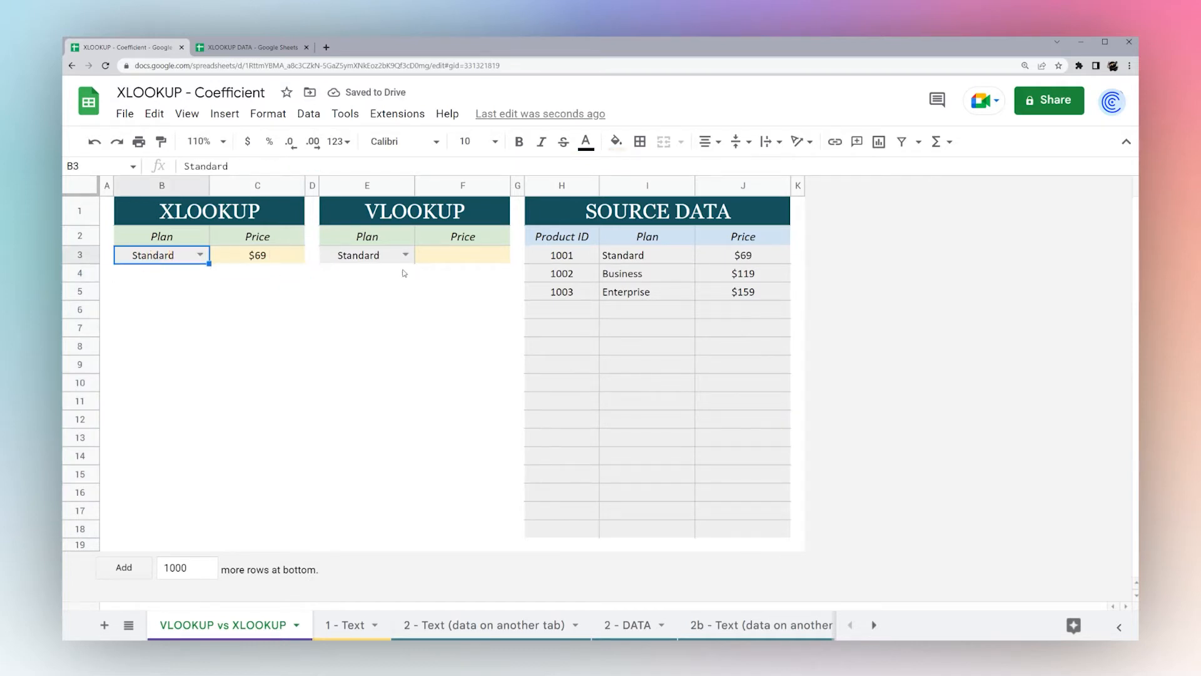
left_click_drag(637, 260, 688, 498)
left_click_drag(743, 255, 744, 497)
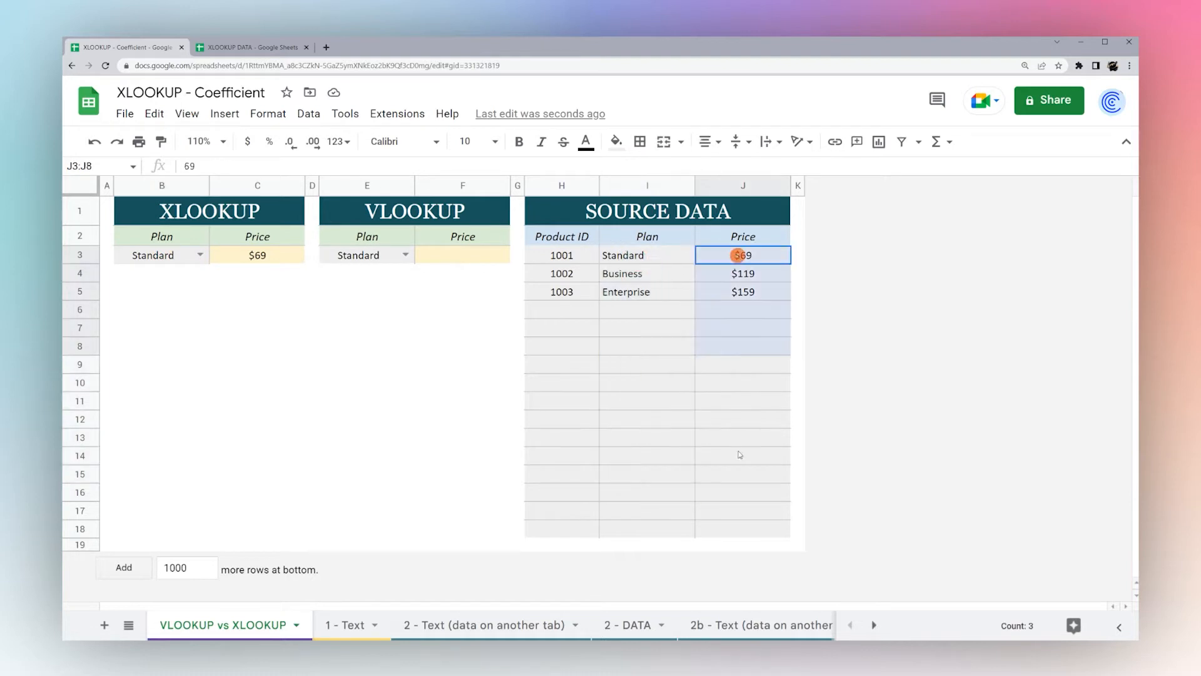
left_click(237, 256)
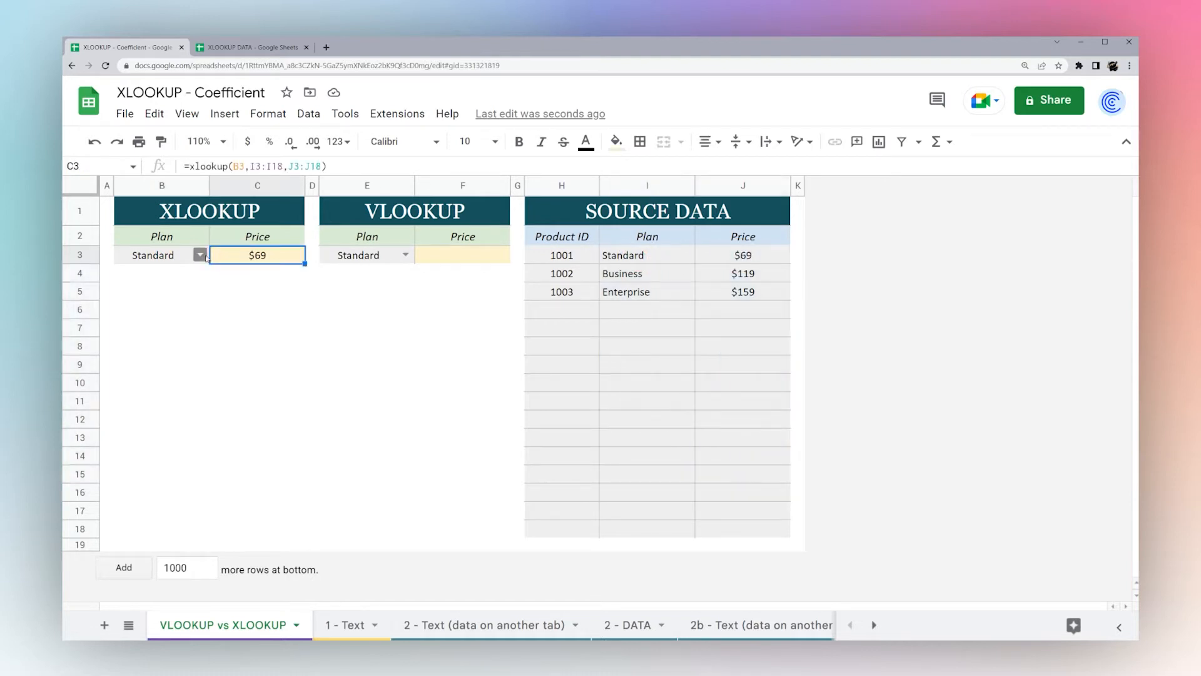
Test the XLOOKUP by switching the plan in B3 to Business and then to Enterprise
left_click(201, 254)
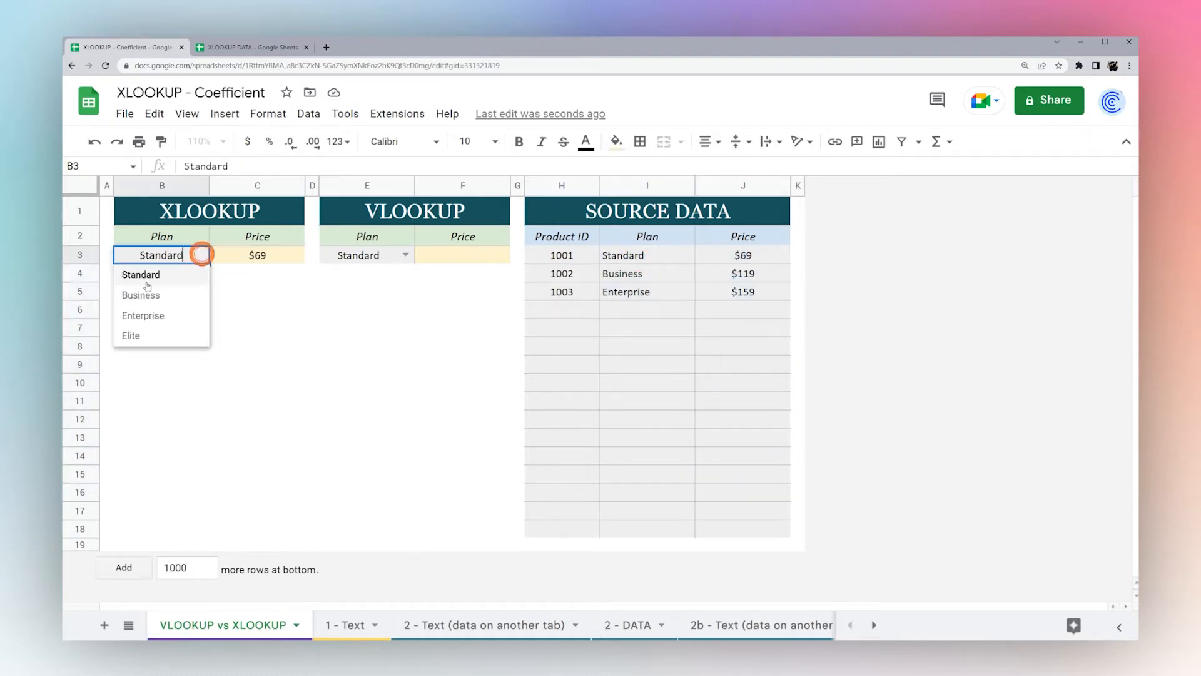
left_click(141, 291)
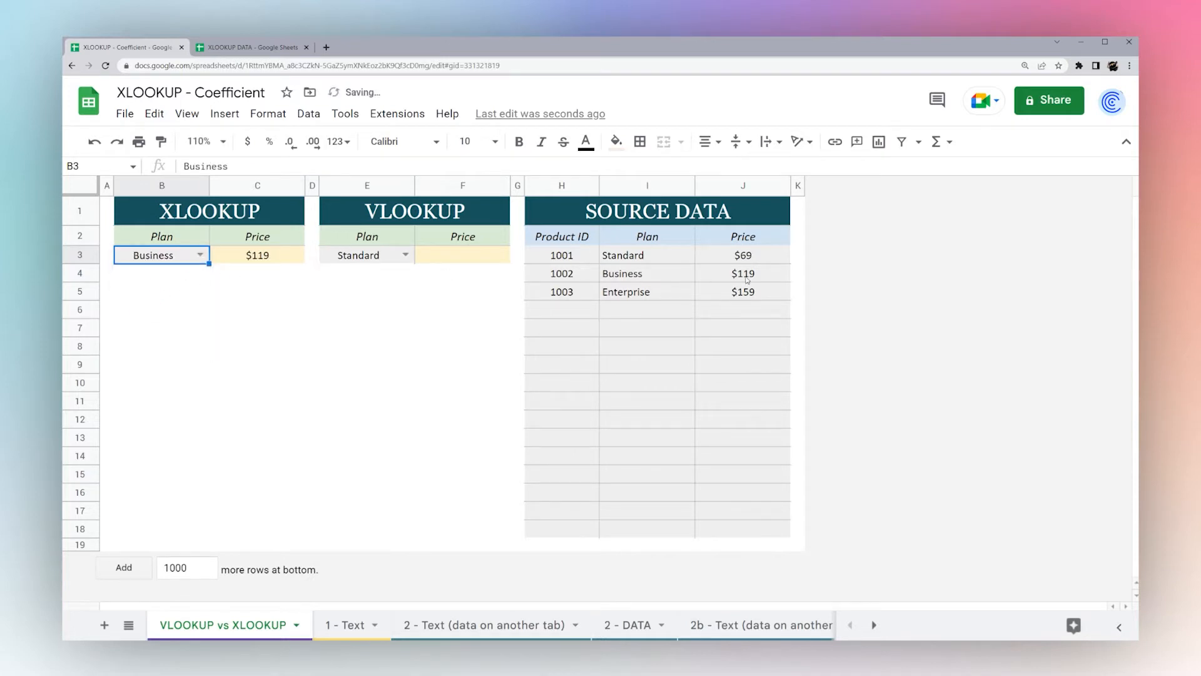
left_click(746, 280)
left_click(200, 254)
left_click(138, 313)
Enter the formula =vlookup(E3,I3:J18,2,false) in F3 to return the price for the plan in E3
left_click(440, 256)
type("=")
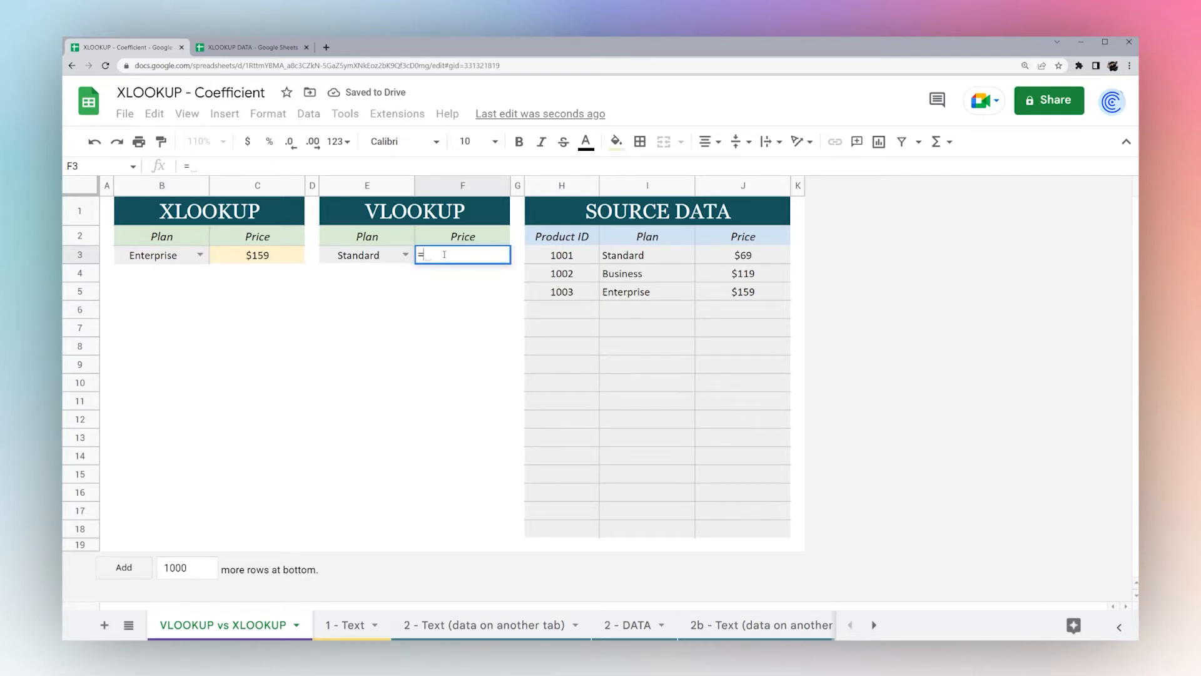
type("vlookup(")
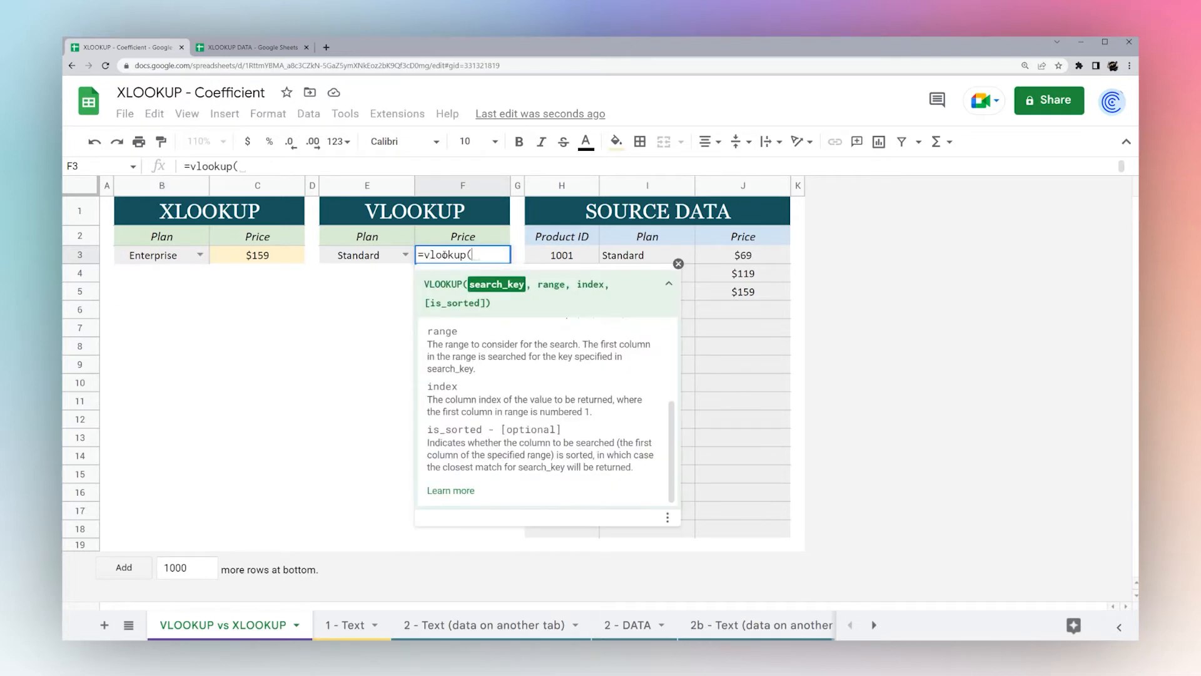
left_click(371, 257)
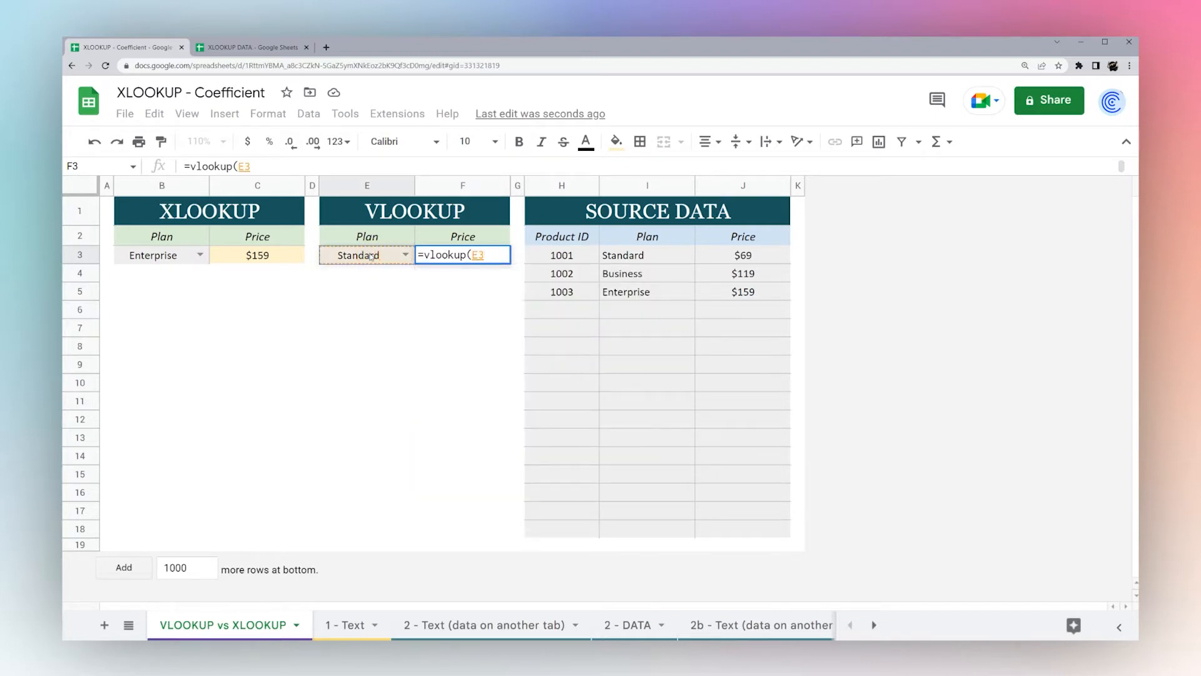
type(",")
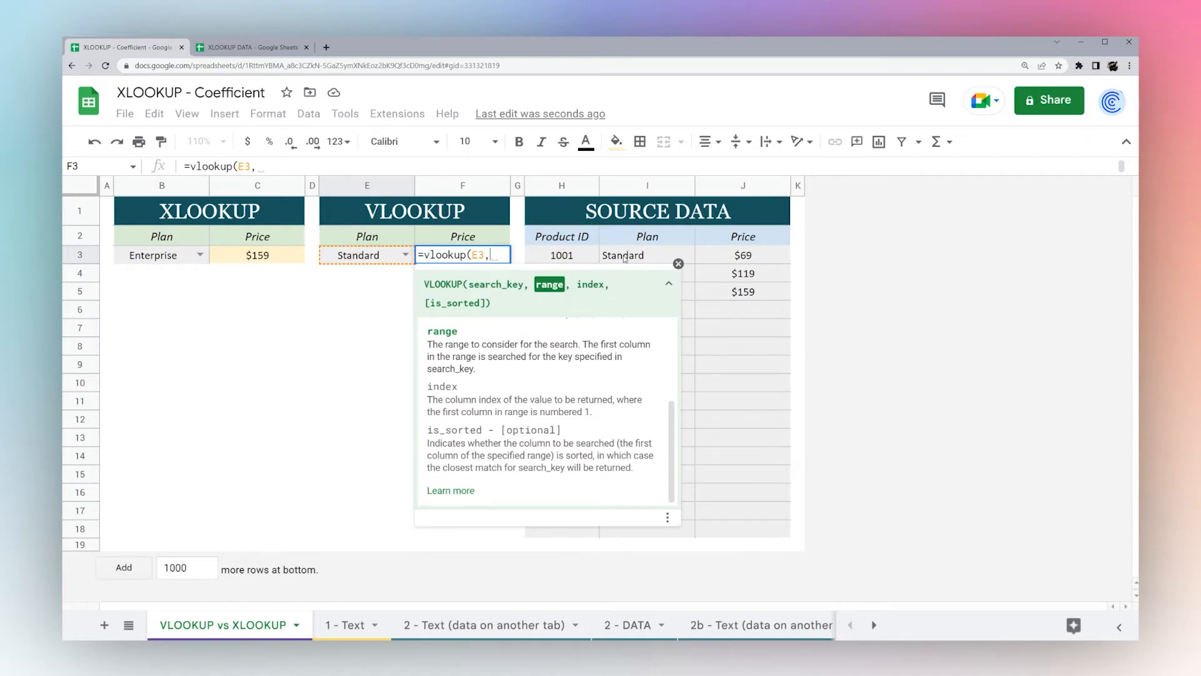
left_click_drag(624, 258, 753, 525)
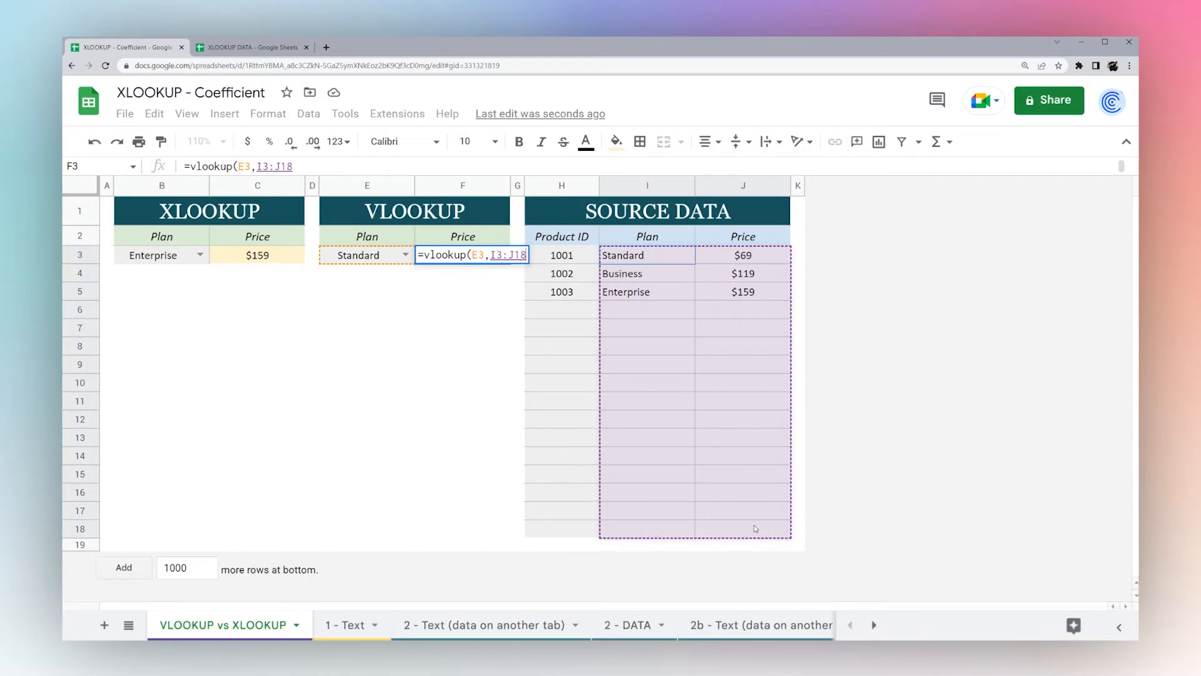
type(",")
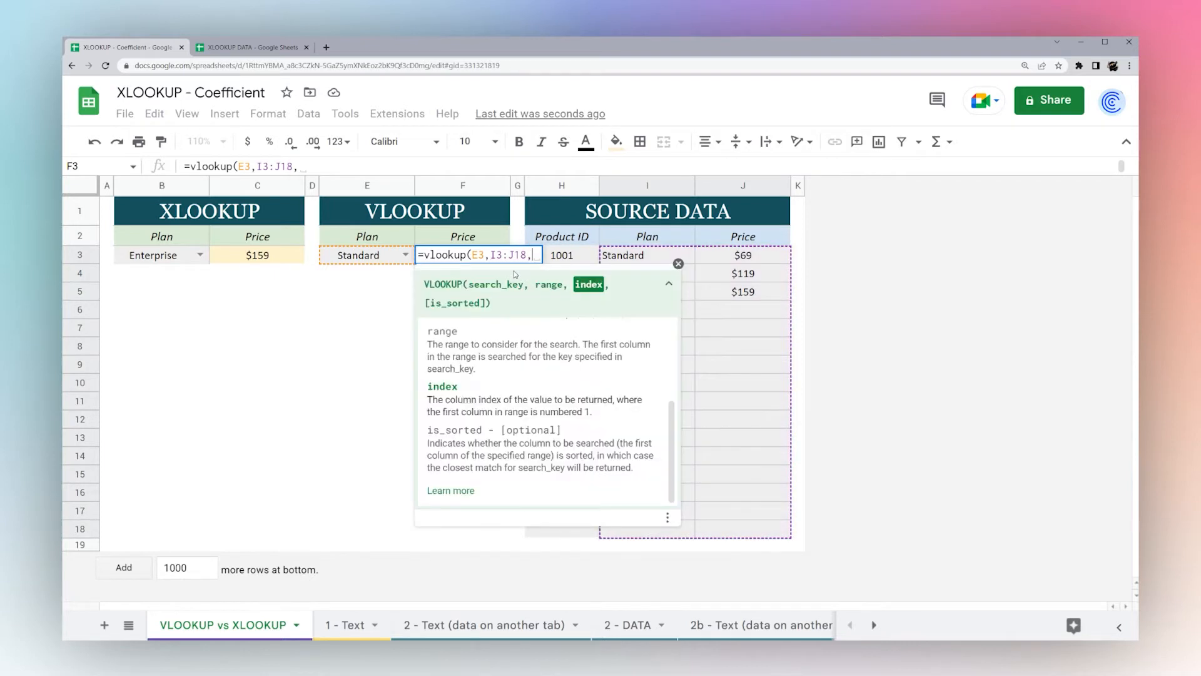
type("2")
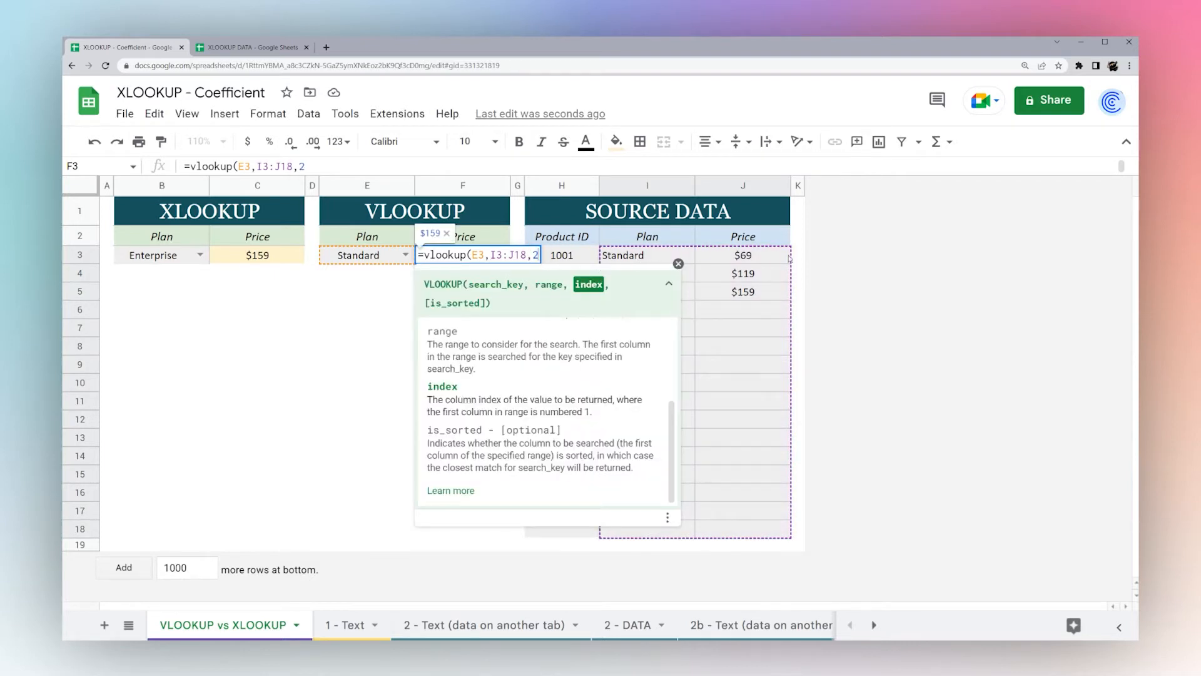
type(",")
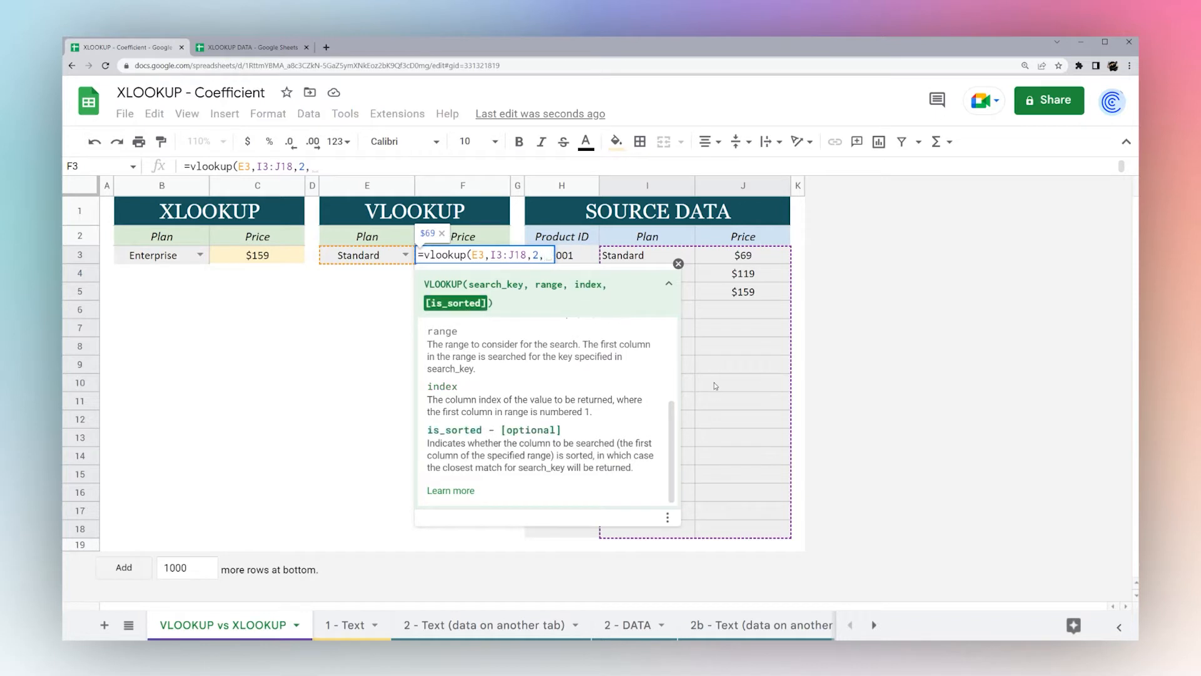
type("false)")
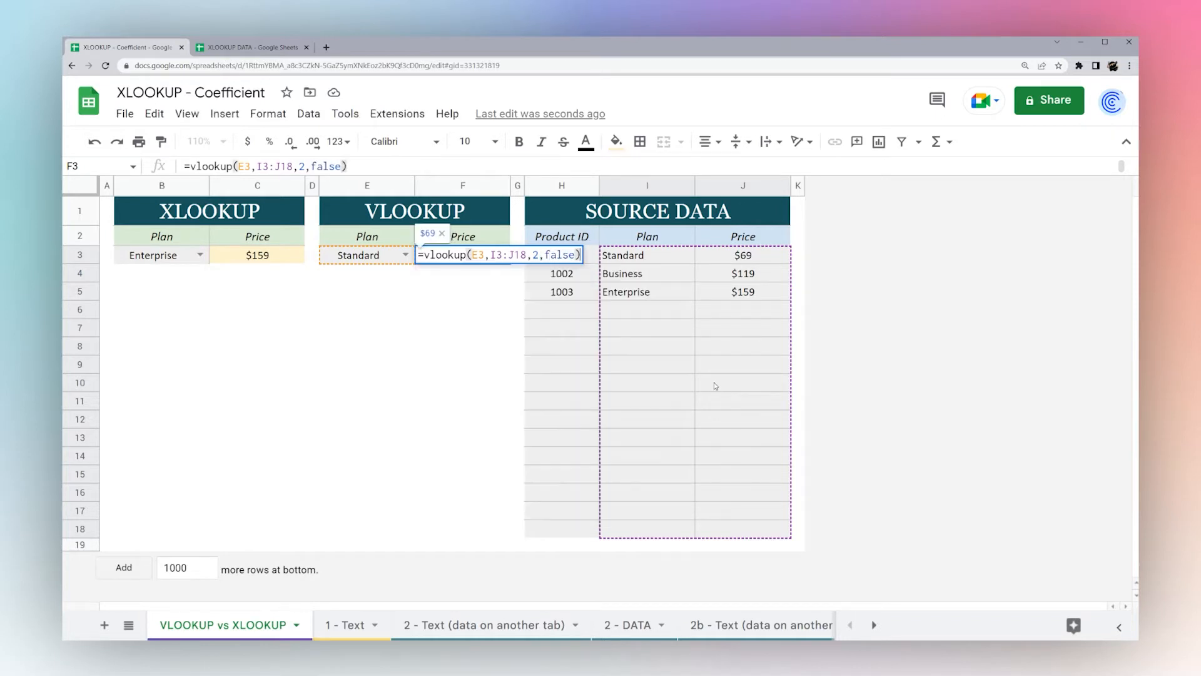
key("Return")
Compare the VLOOKUP formula in F3 with the XLOOKUP formula in C3, examining the separate lookup and result ranges, and dismiss the formula help
left_click(459, 256)
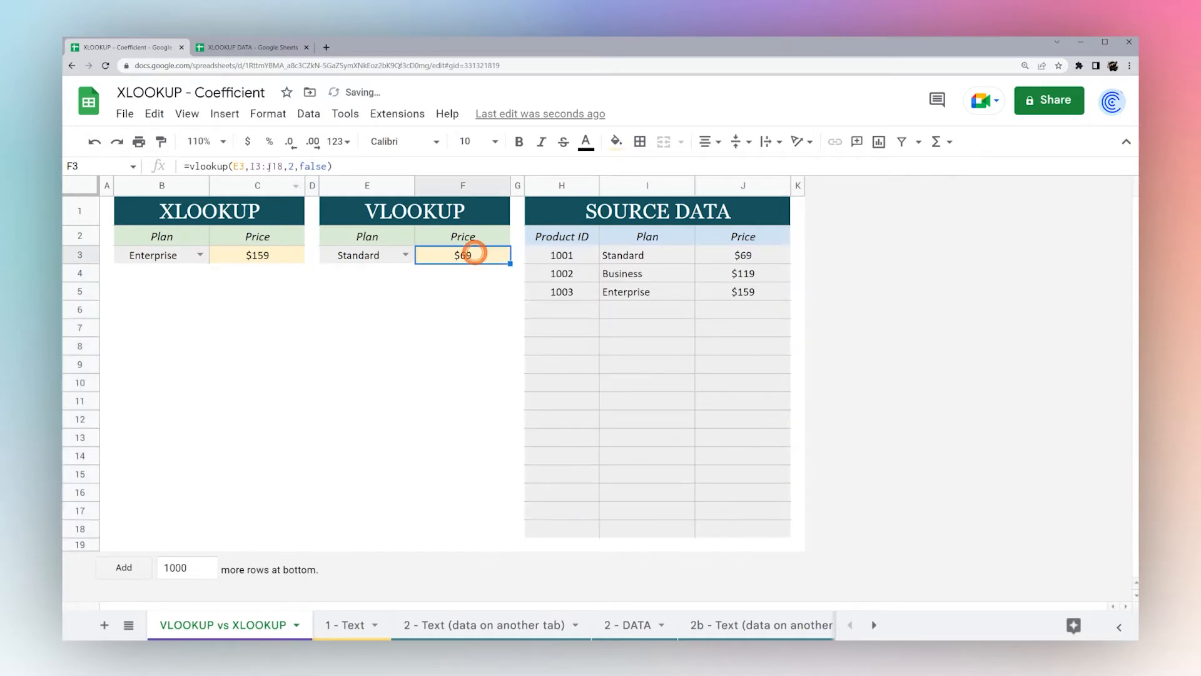
left_click(258, 254)
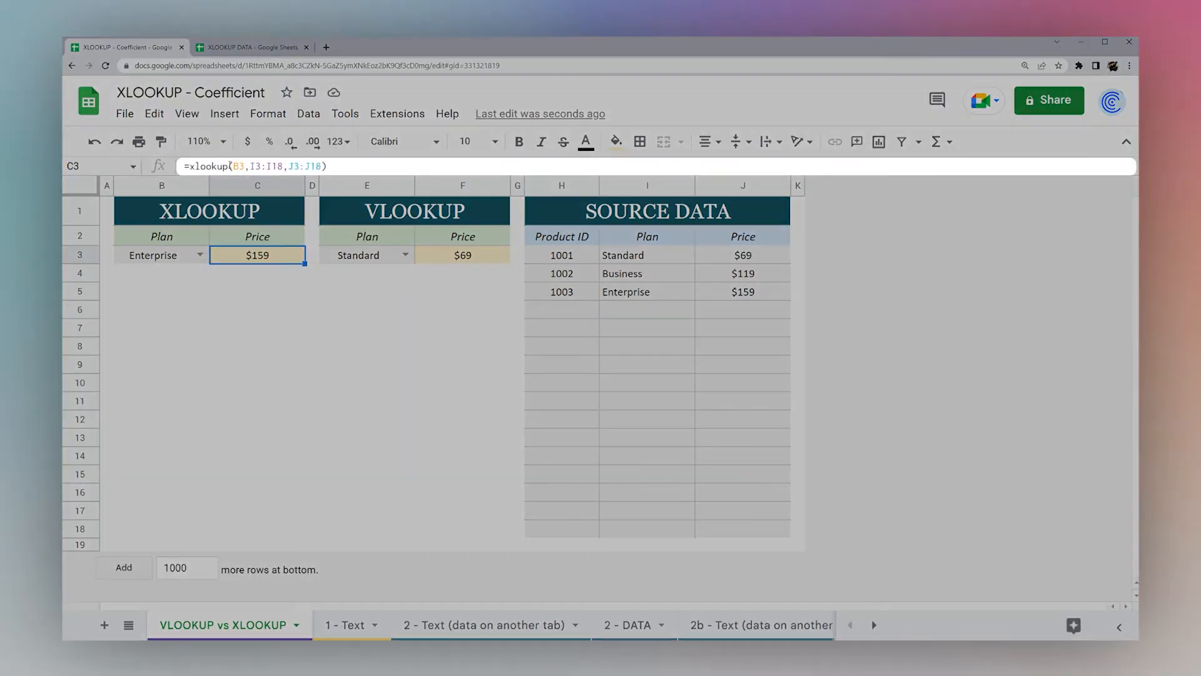
left_click(310, 166)
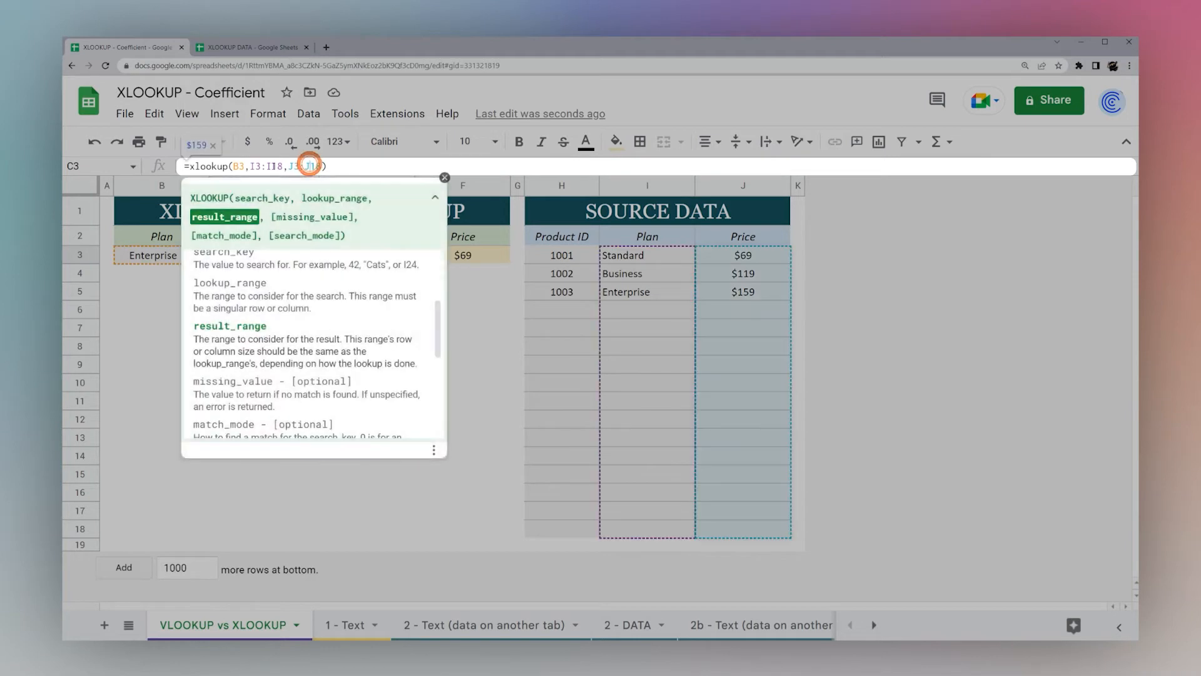
left_click(267, 165)
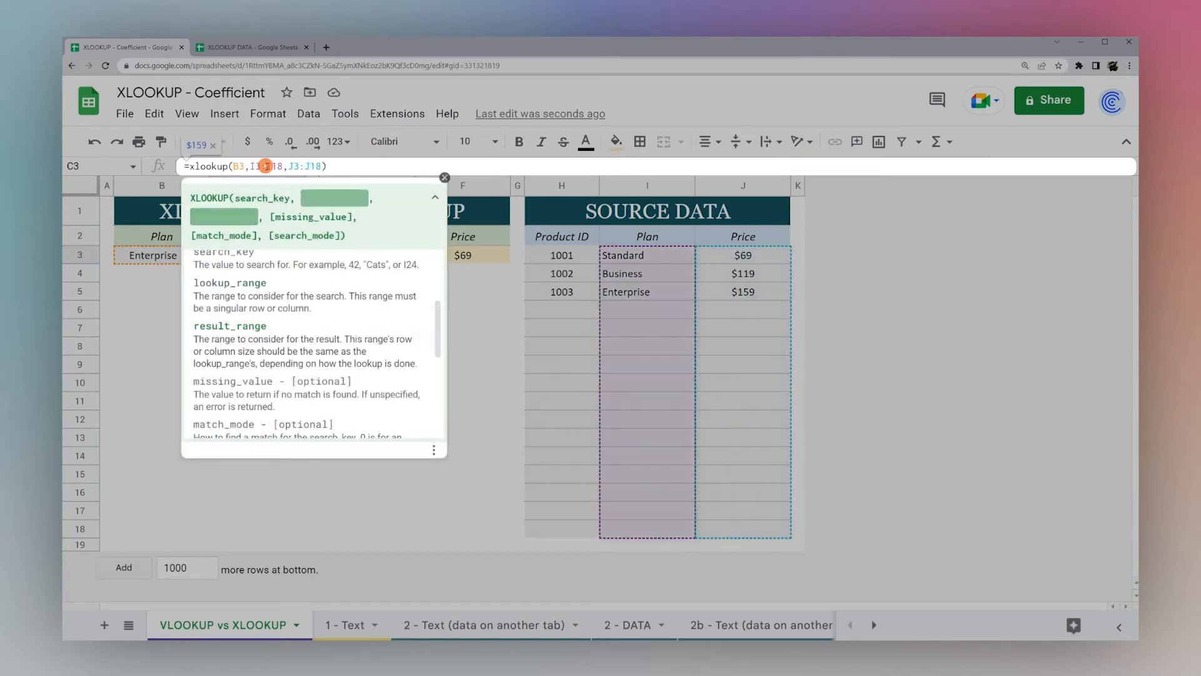
left_click(307, 166)
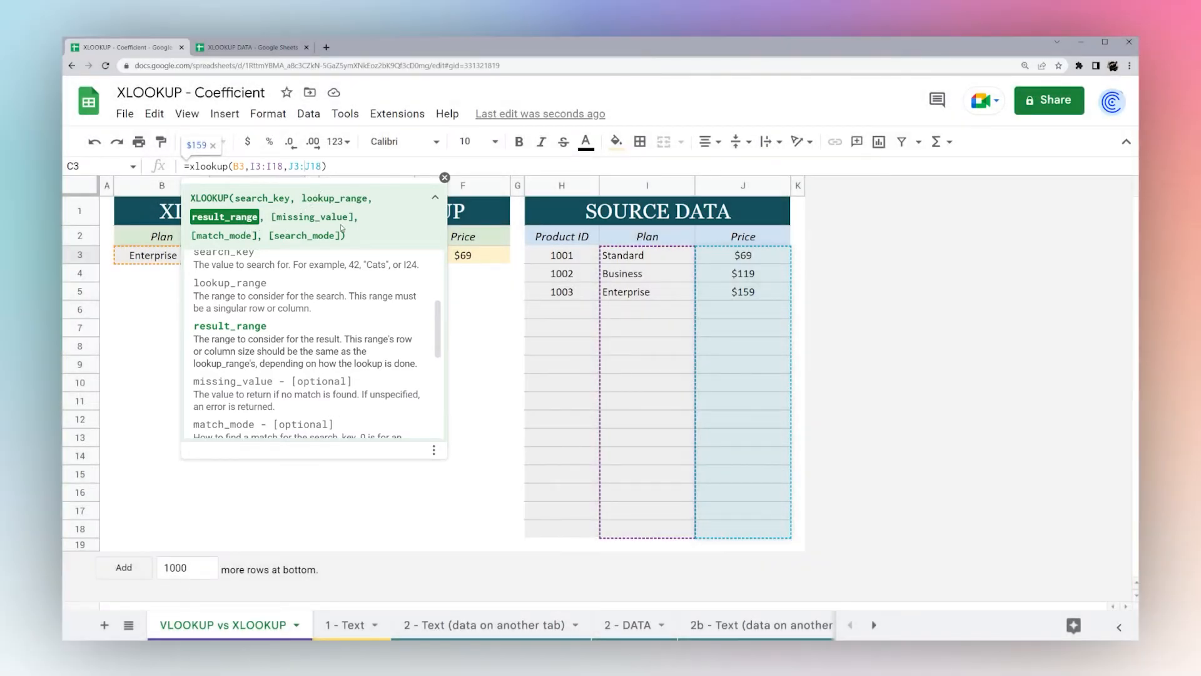
left_click(289, 216)
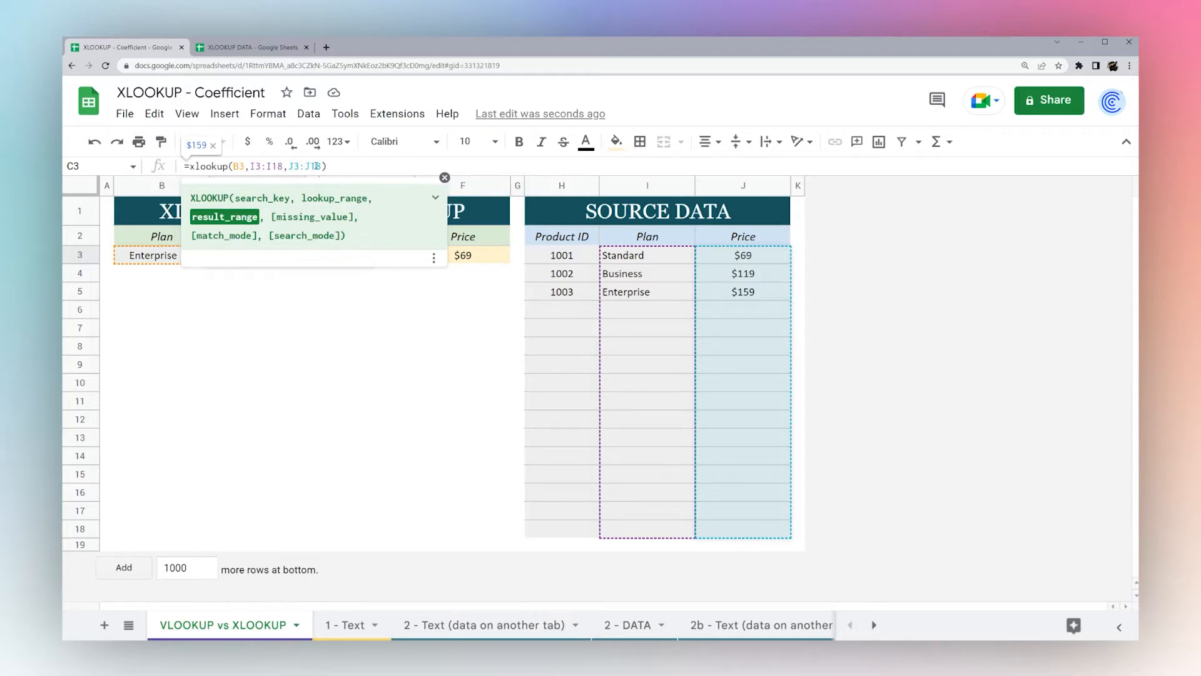
left_click(445, 177)
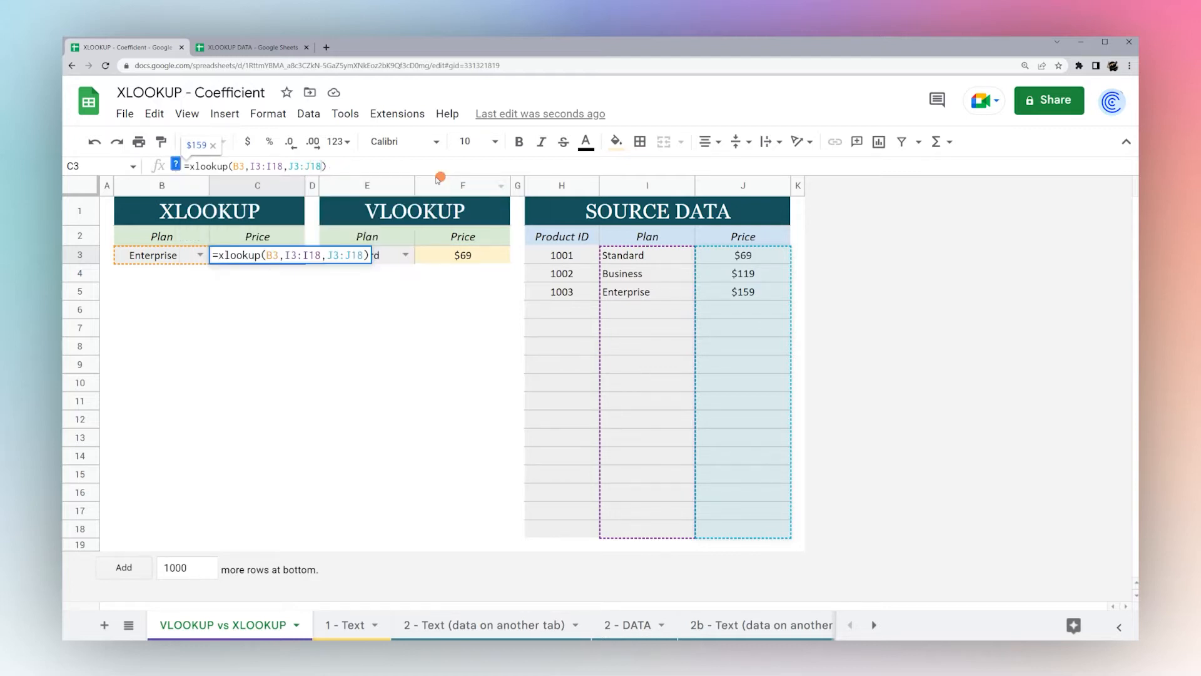
Set the XLOOKUP plan in B3 to Elite, a plan missing from the source data
left_click(194, 257)
left_click(199, 254)
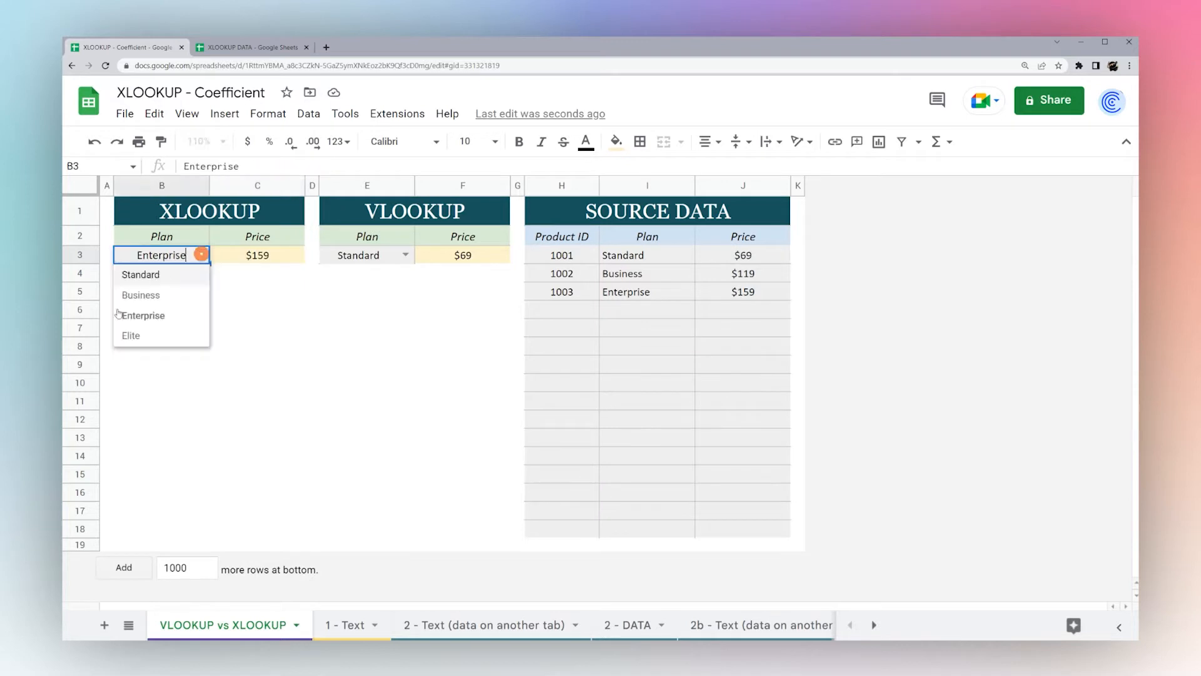
left_click(134, 336)
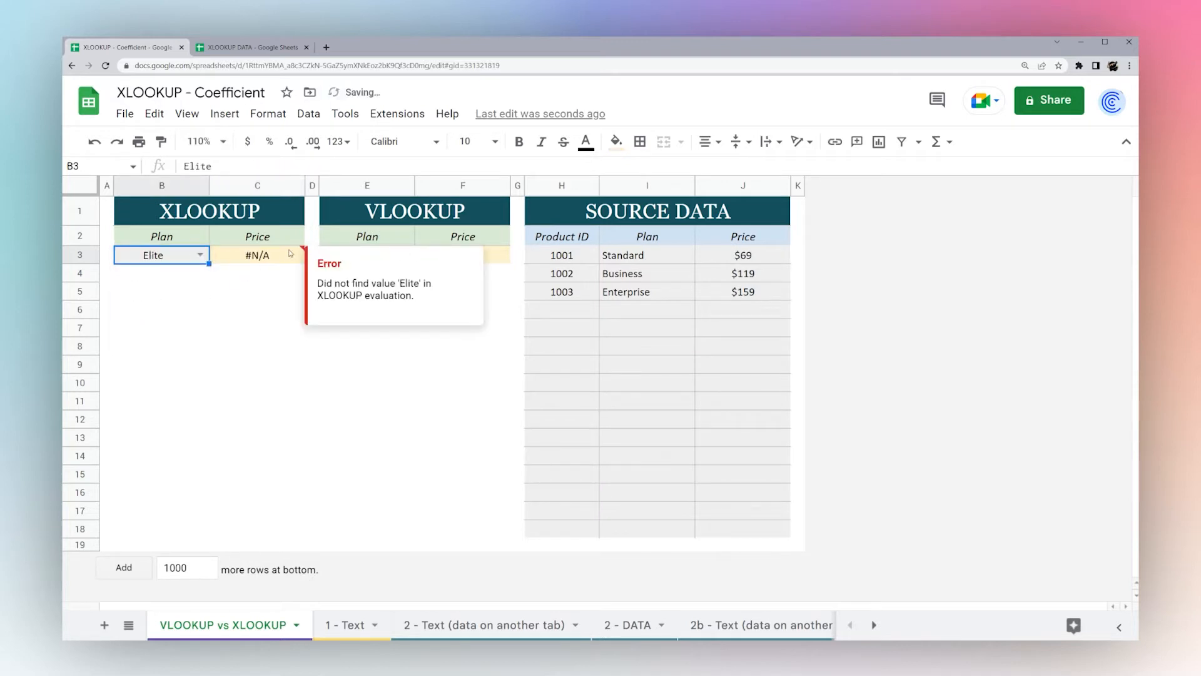
Add "No Results" as the missing value of the XLOOKUP in C3, making it =xlookup(B3,I3:I18,J3:J18,"No Results")
left_click(262, 254)
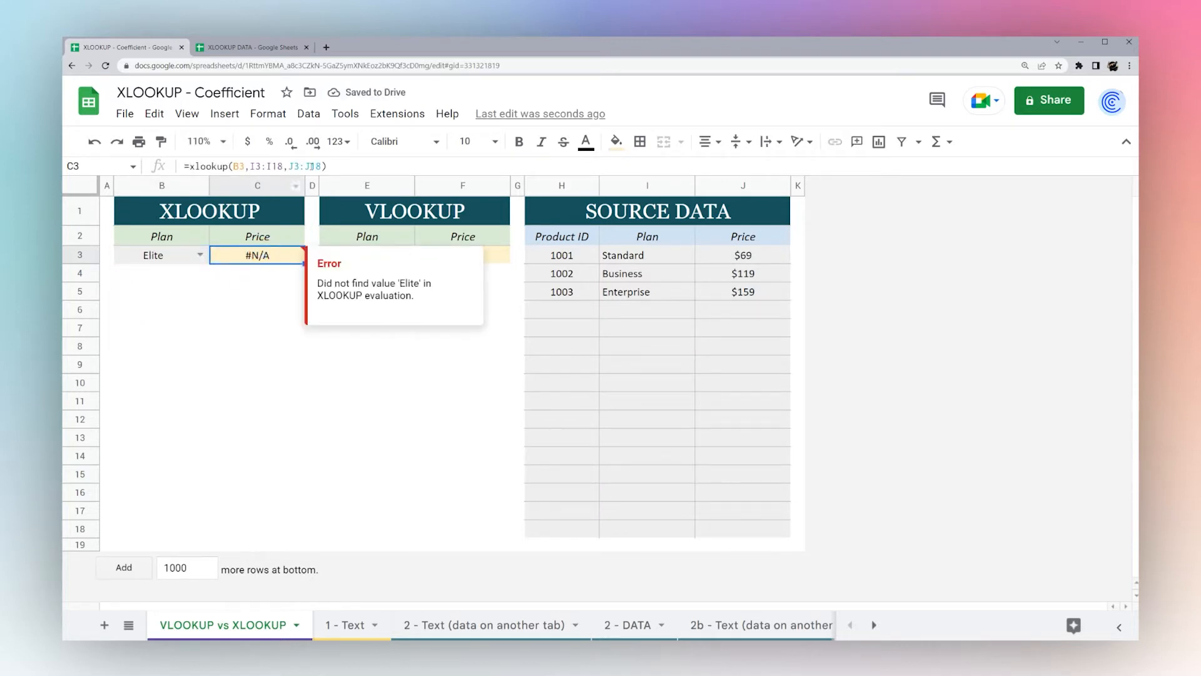
left_click(259, 166)
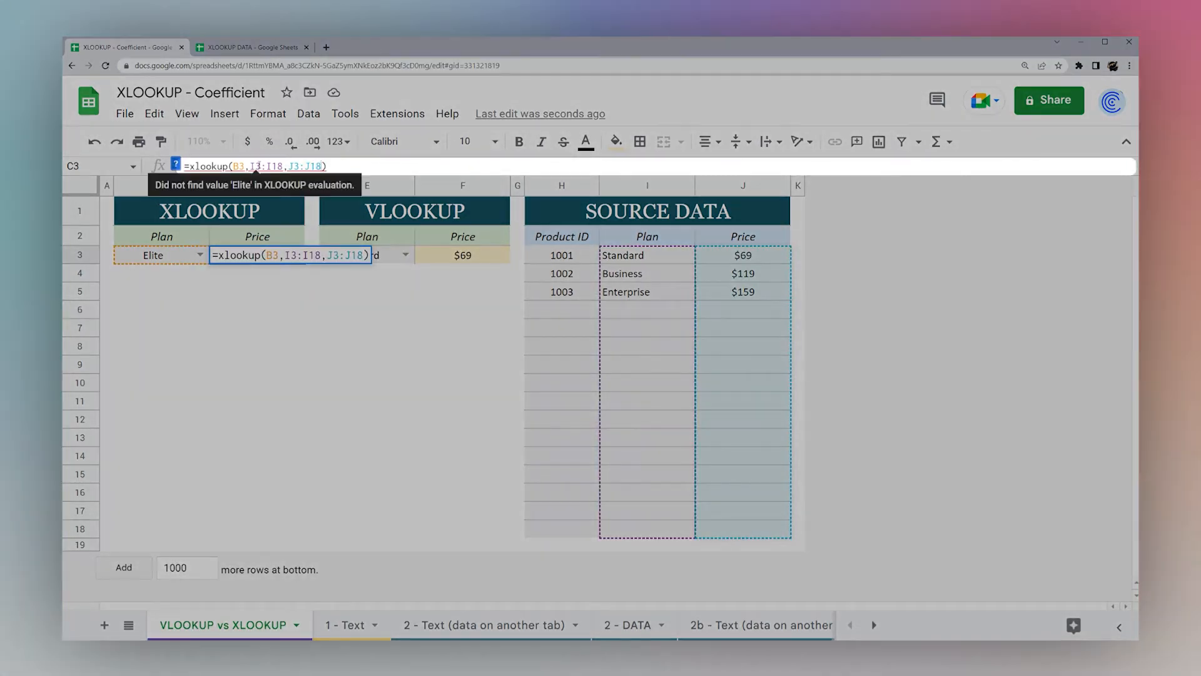
left_click(178, 166)
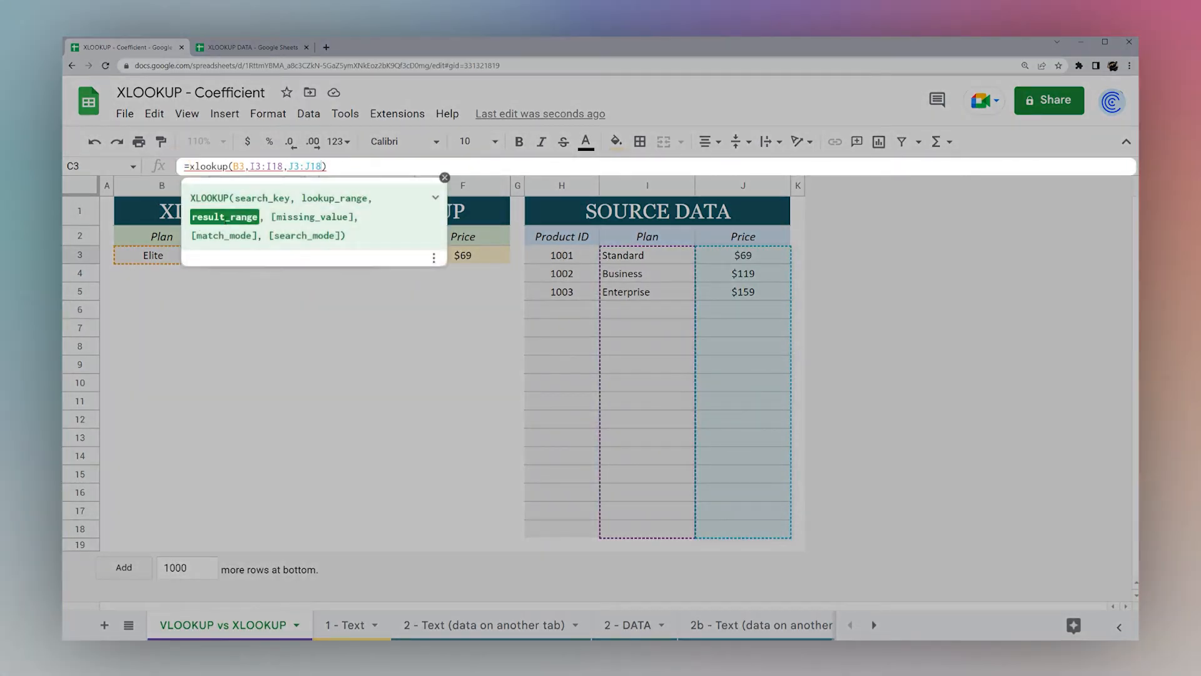
type(",")
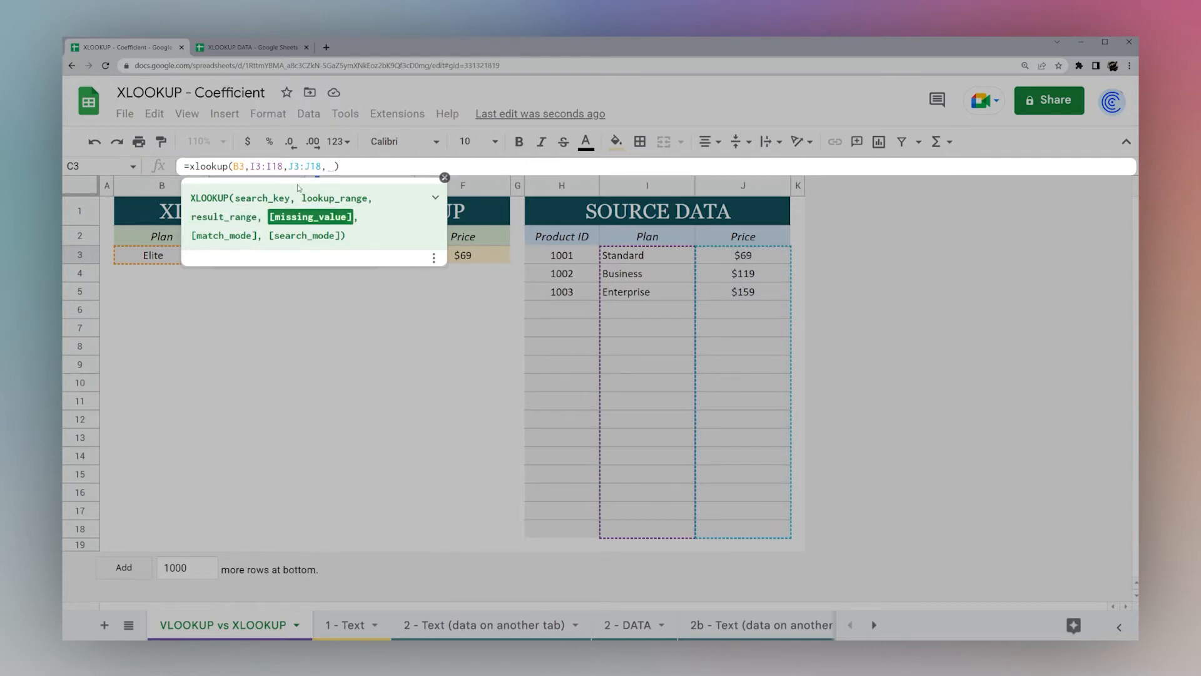
type("\"")
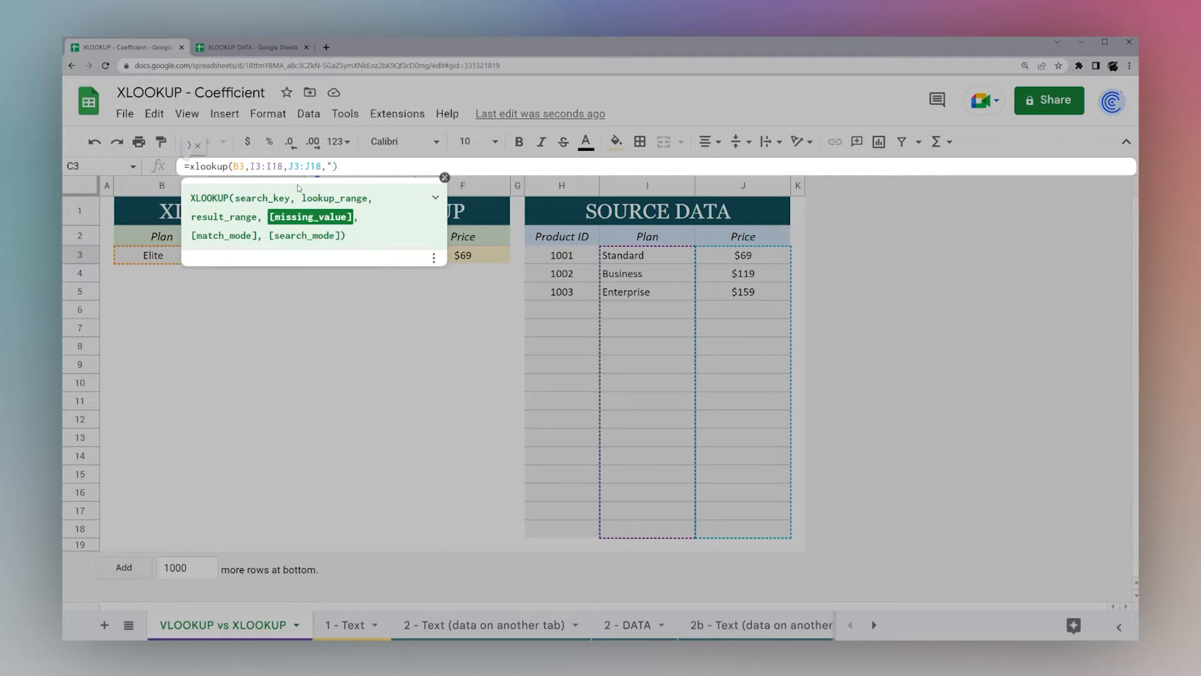
type("No Results\"")
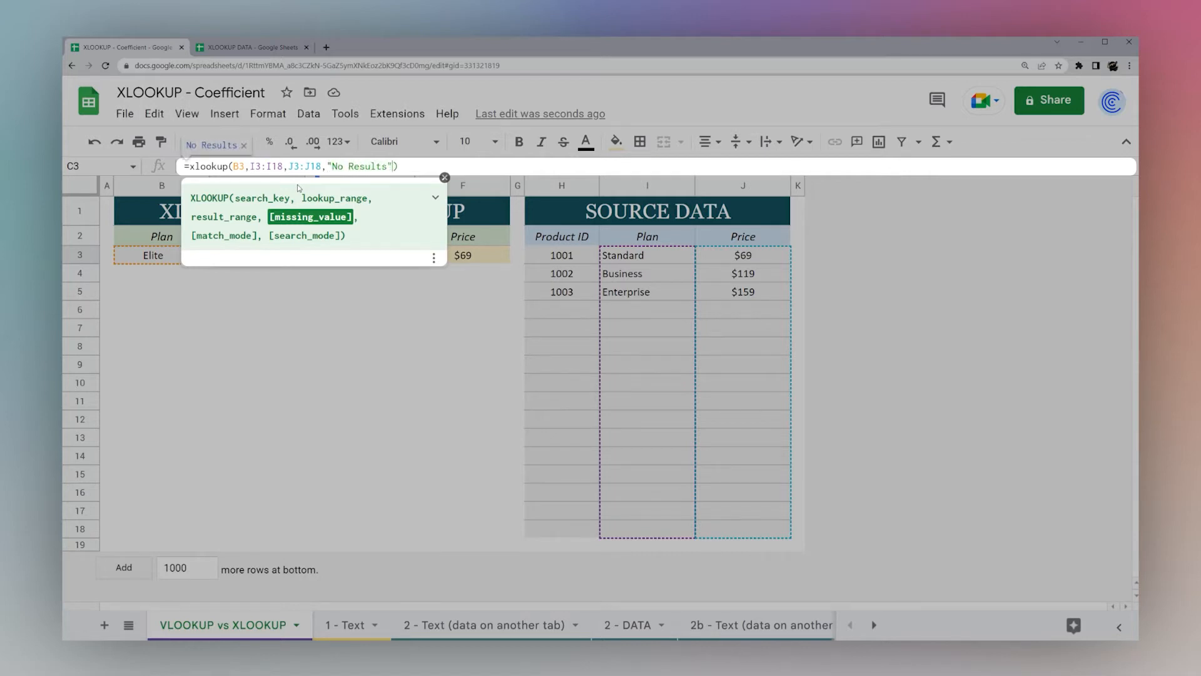
key("Return")
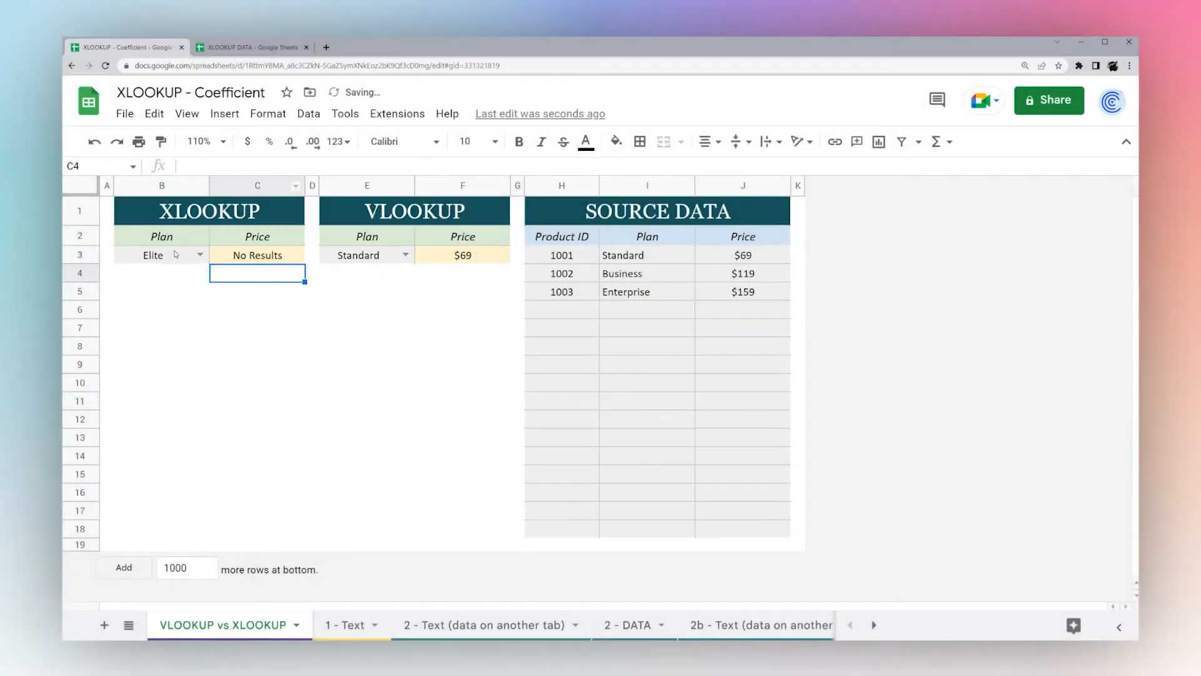
left_click(261, 257)
Wrap the VLOOKUP in F3 in IFERROR with the fallback text "No Results": =IFERROR(vlookup(E3,I3:J18,2,false),"No Results")
left_click(456, 256)
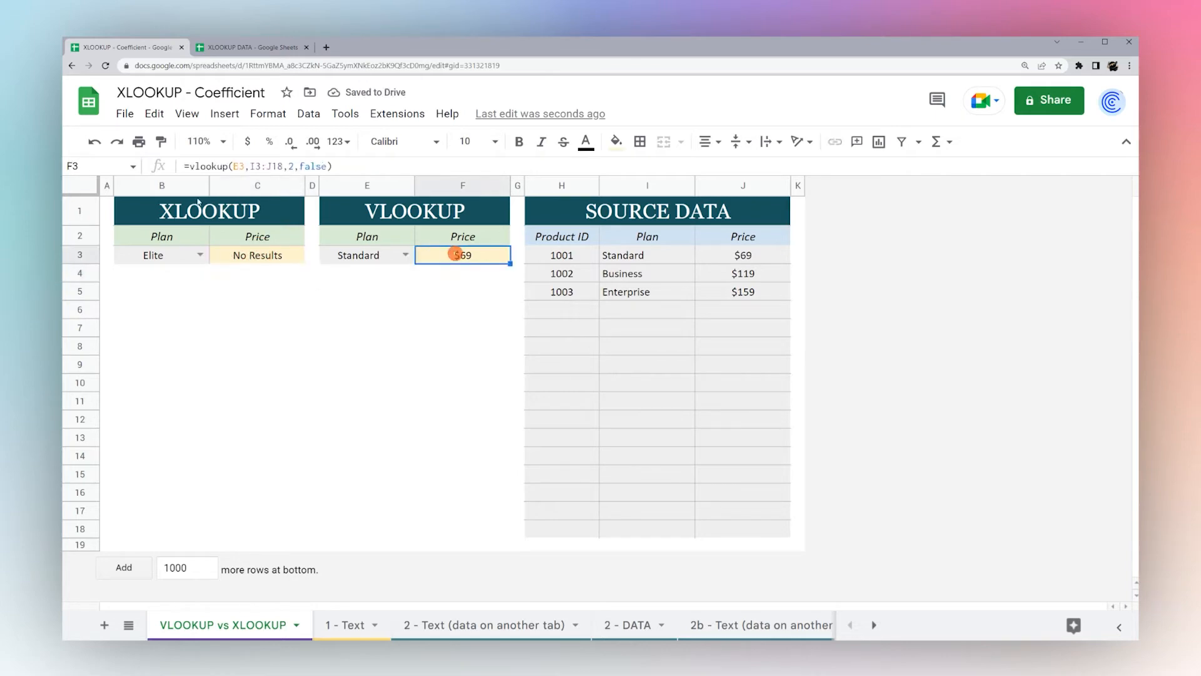
left_click(188, 166)
type("IFERROR")
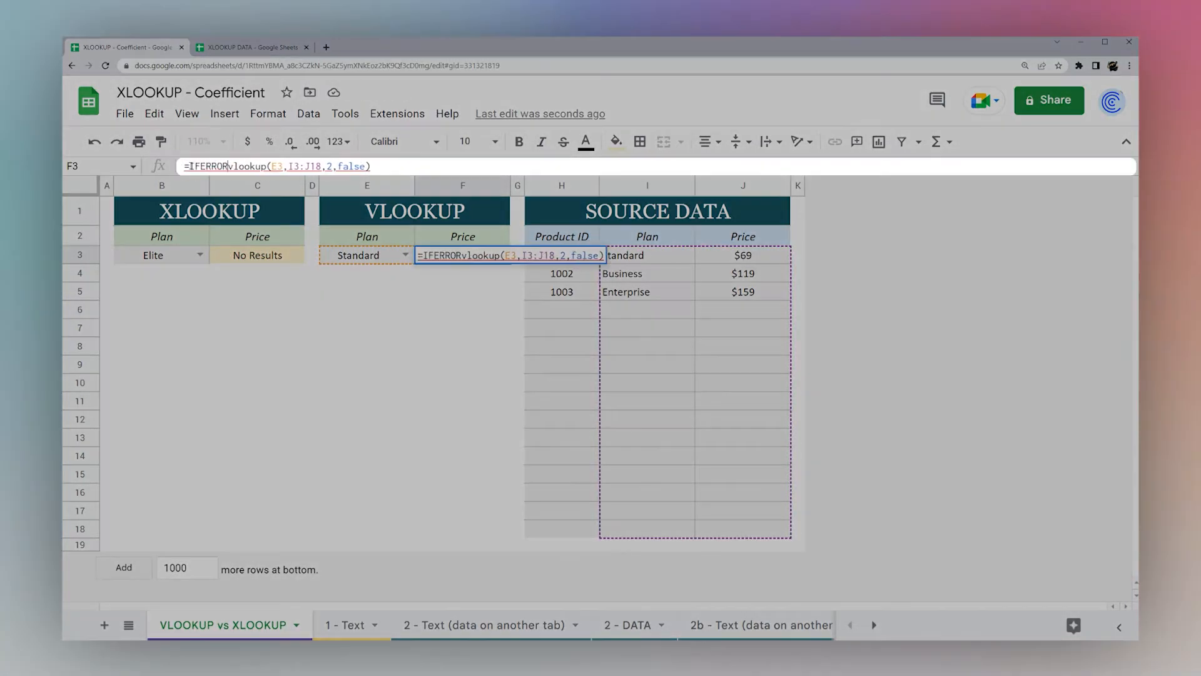
type("(")
key("End")
type(",\"No")
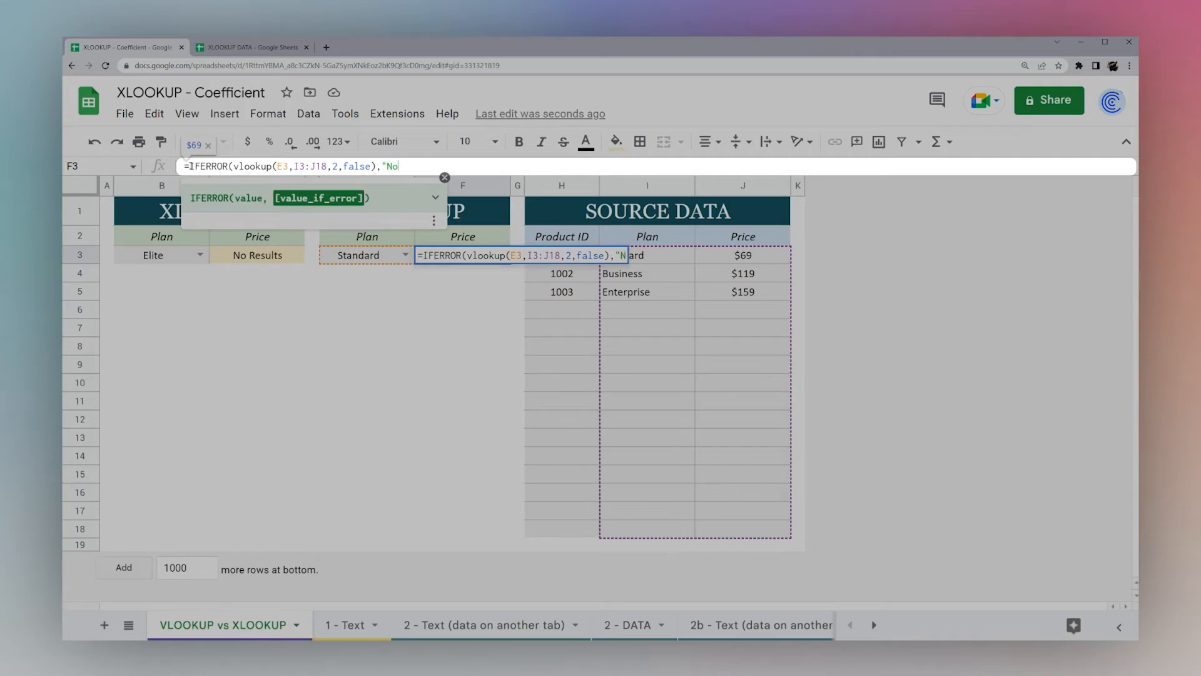
type(" Results\")")
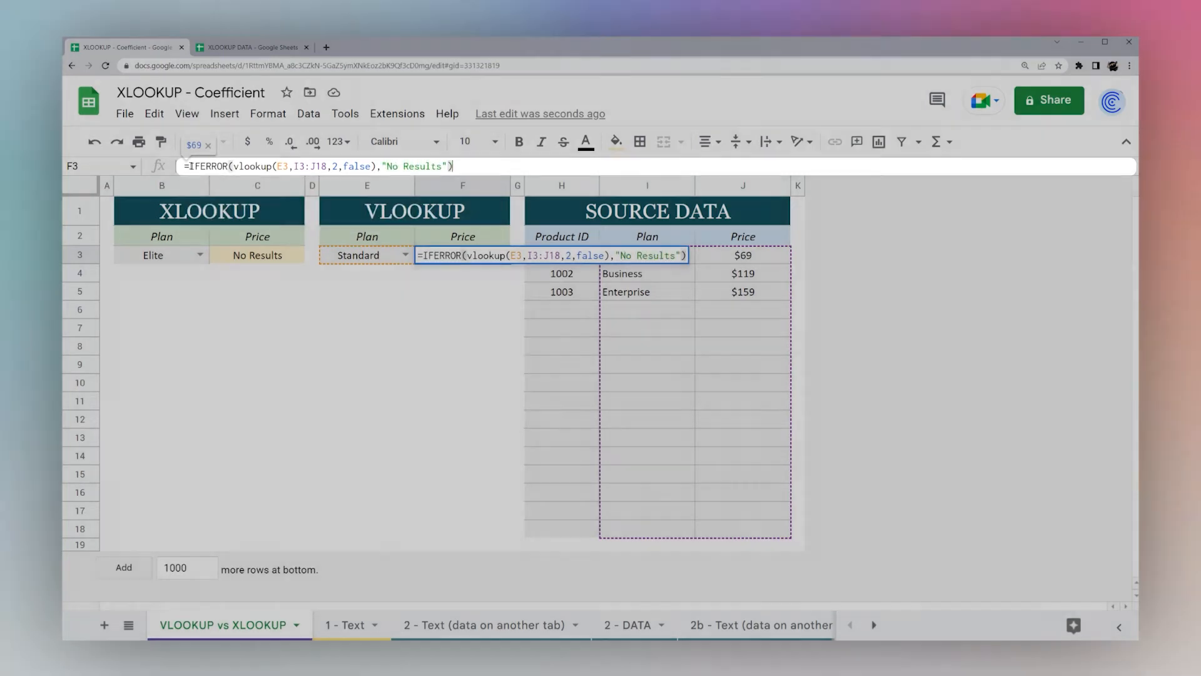
key("Return")
left_click(251, 258)
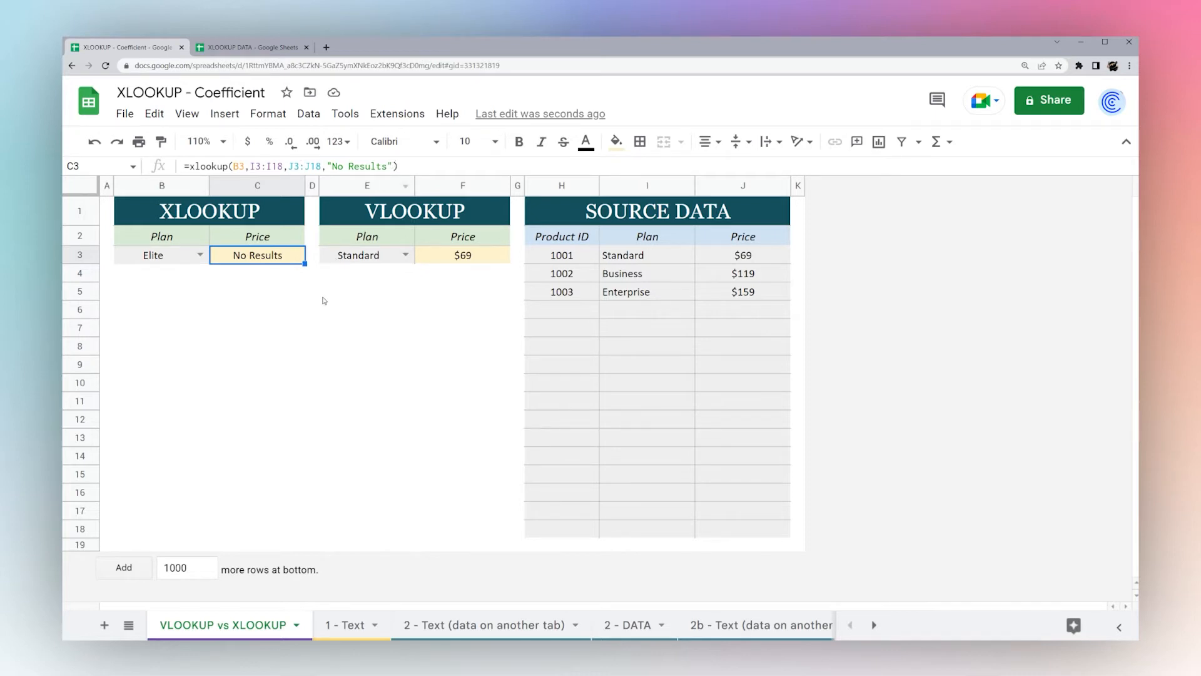
On the 1 - Text sheet, enter =xlookup(B3,F3:F18,G3:G18) in C3 to return the plan's price
left_click(351, 625)
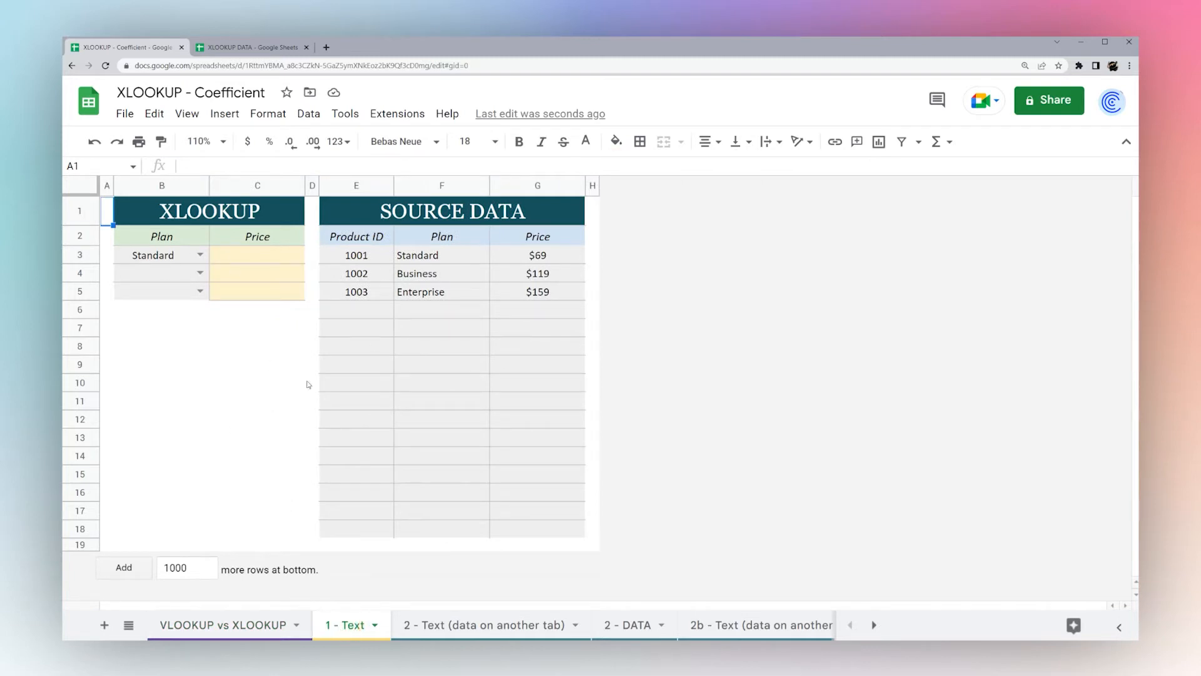
left_click(269, 266)
type("=")
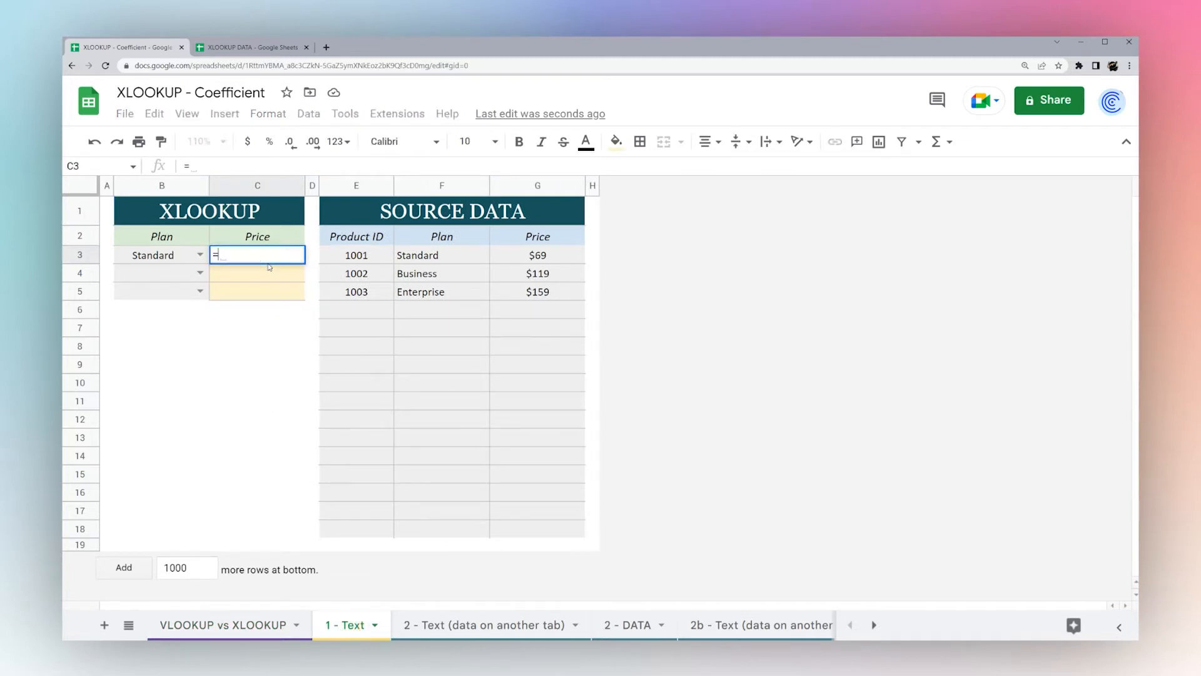
type("xlookup(")
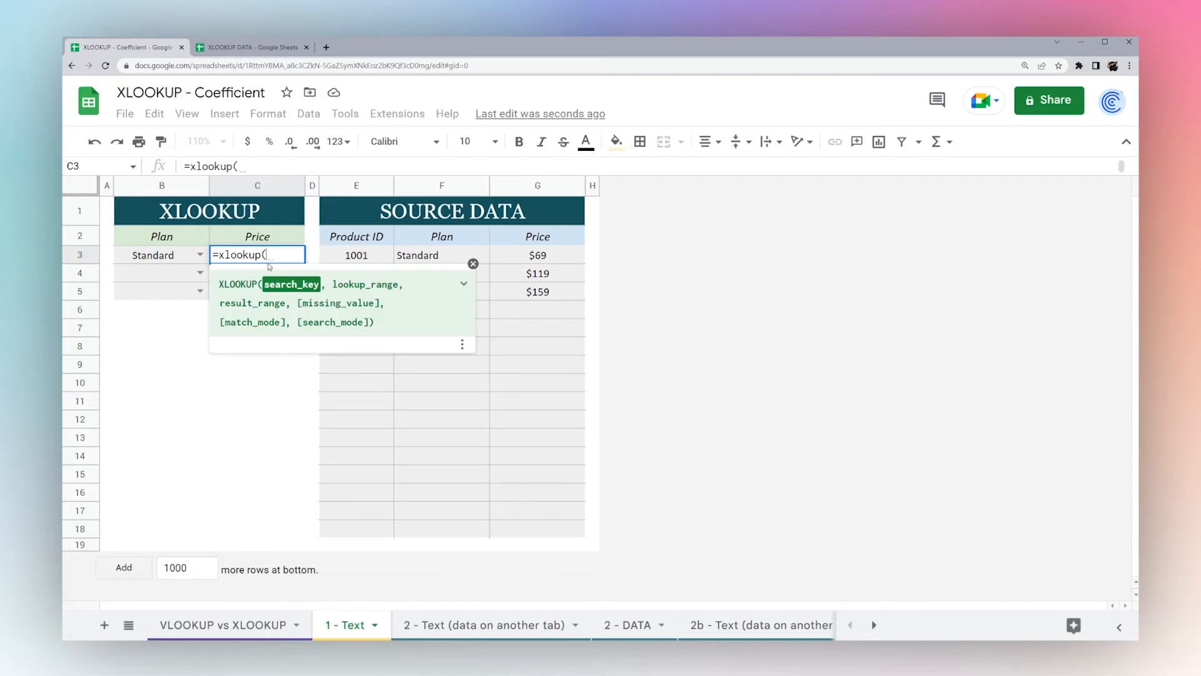
left_click(167, 250)
type(",")
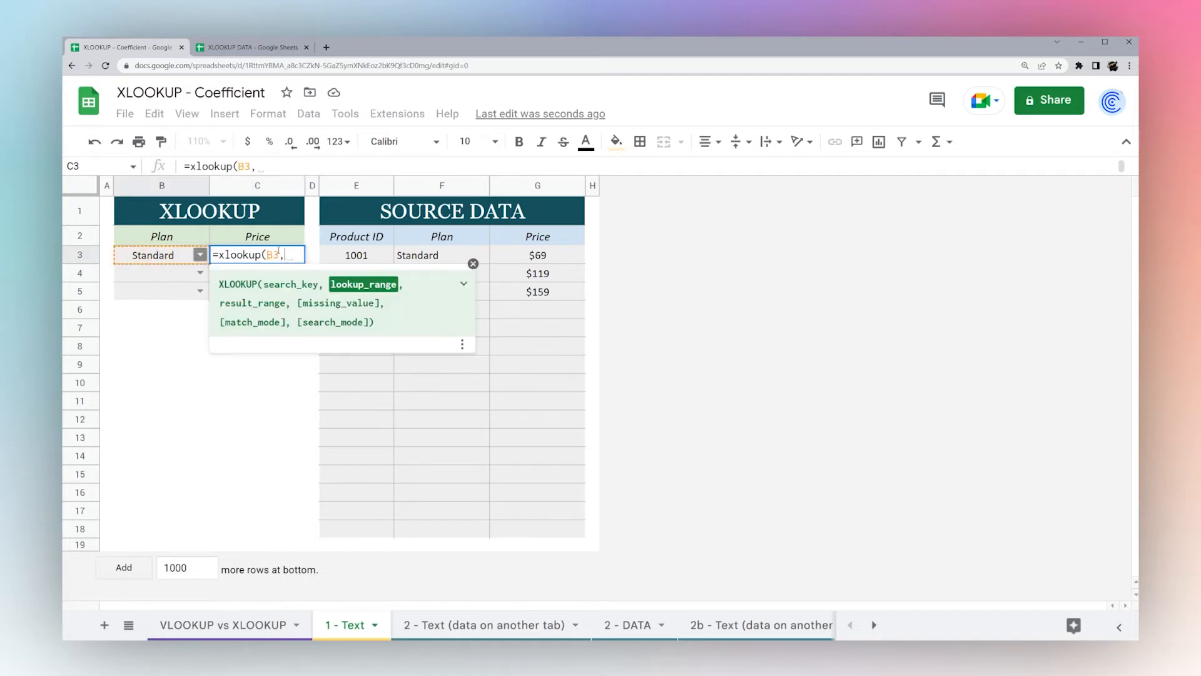
left_click_drag(413, 258, 411, 531)
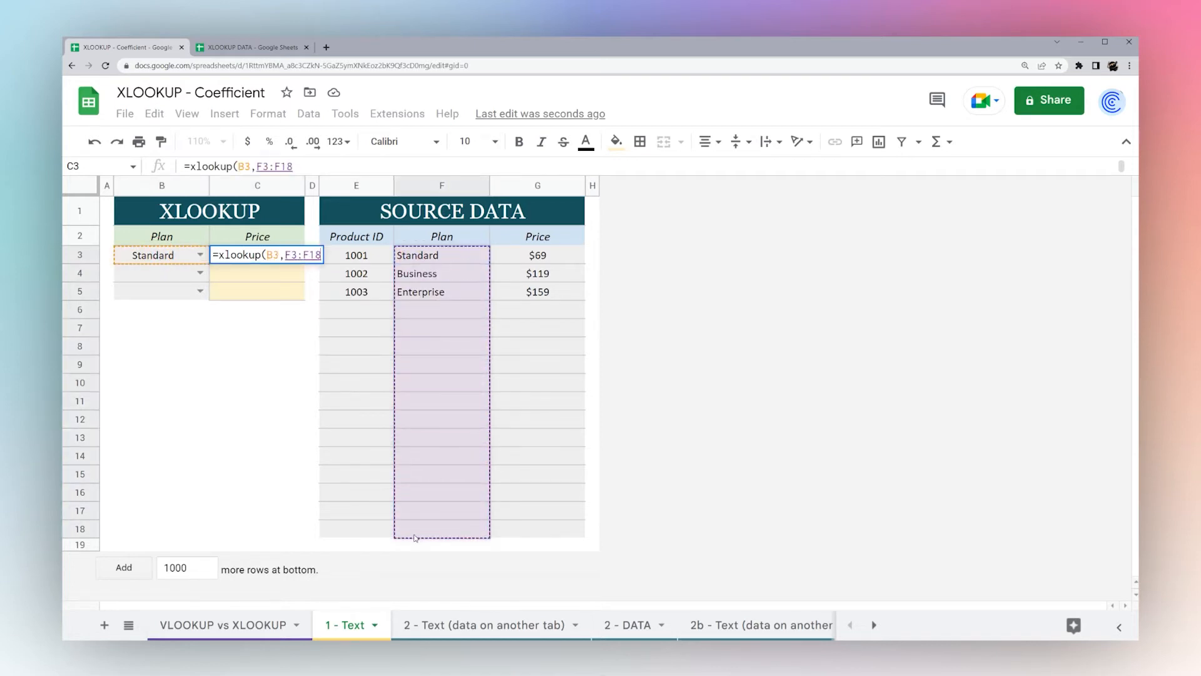
type(",")
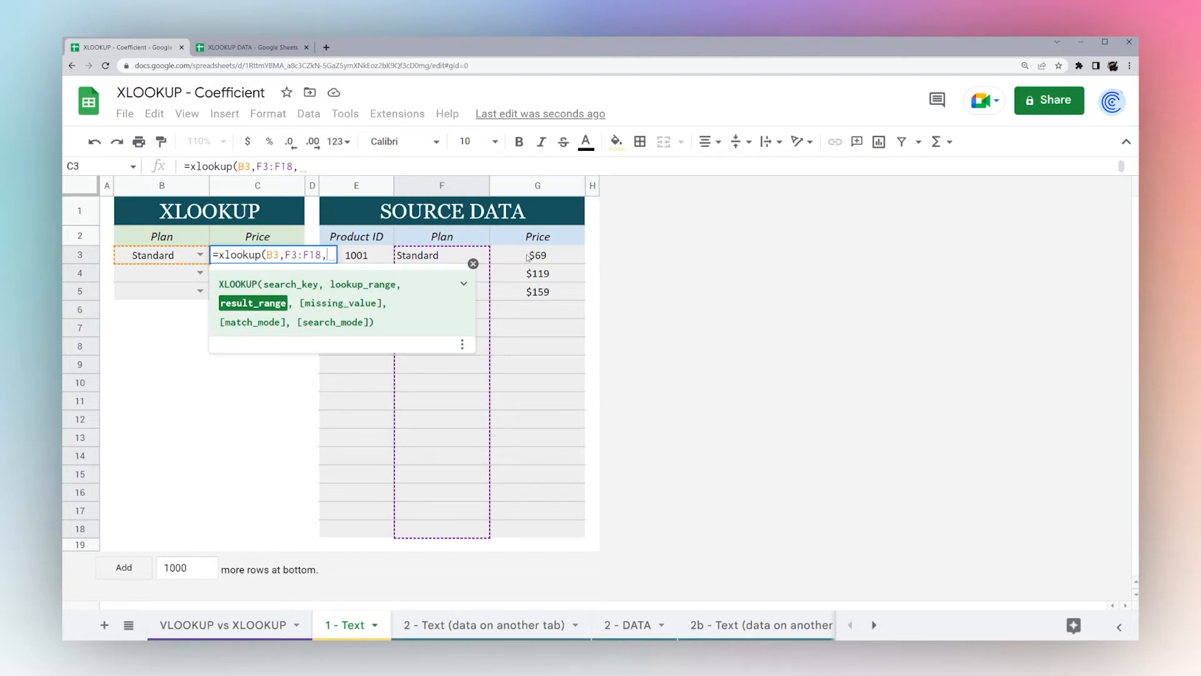
left_click_drag(529, 256, 528, 528)
key("Return")
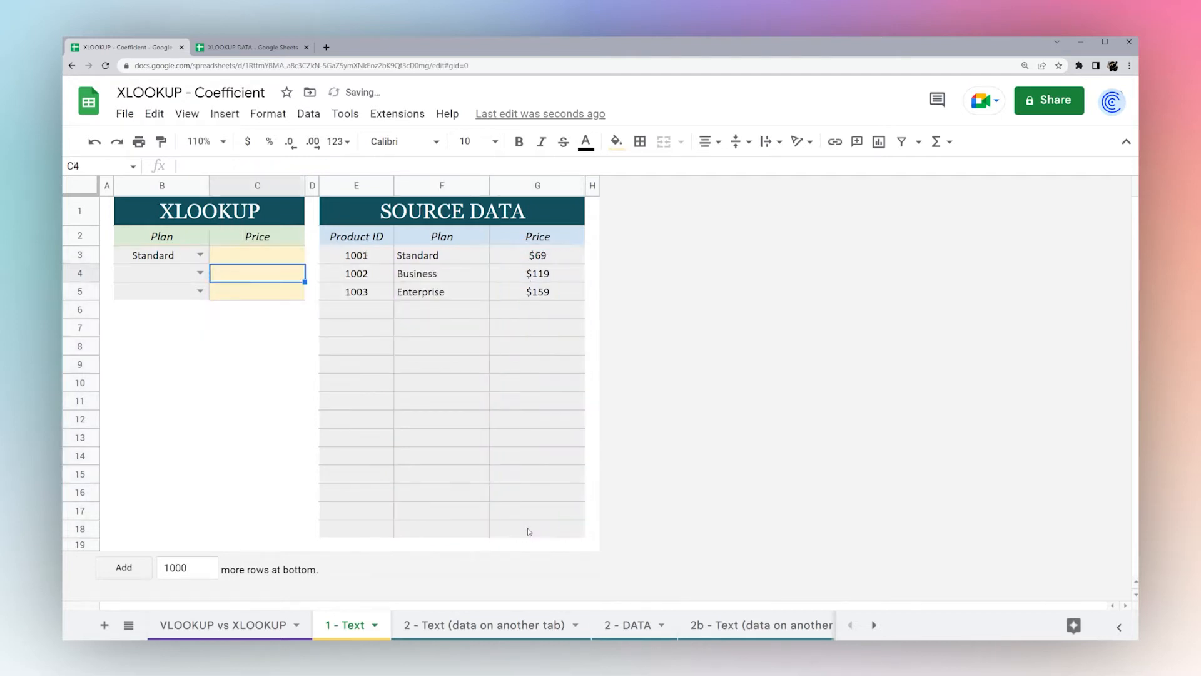
Make the ranges in C3 absolute as $F$3:$F$18 and $G$3:$G$18, and fill the formula down to C5
left_click(257, 254)
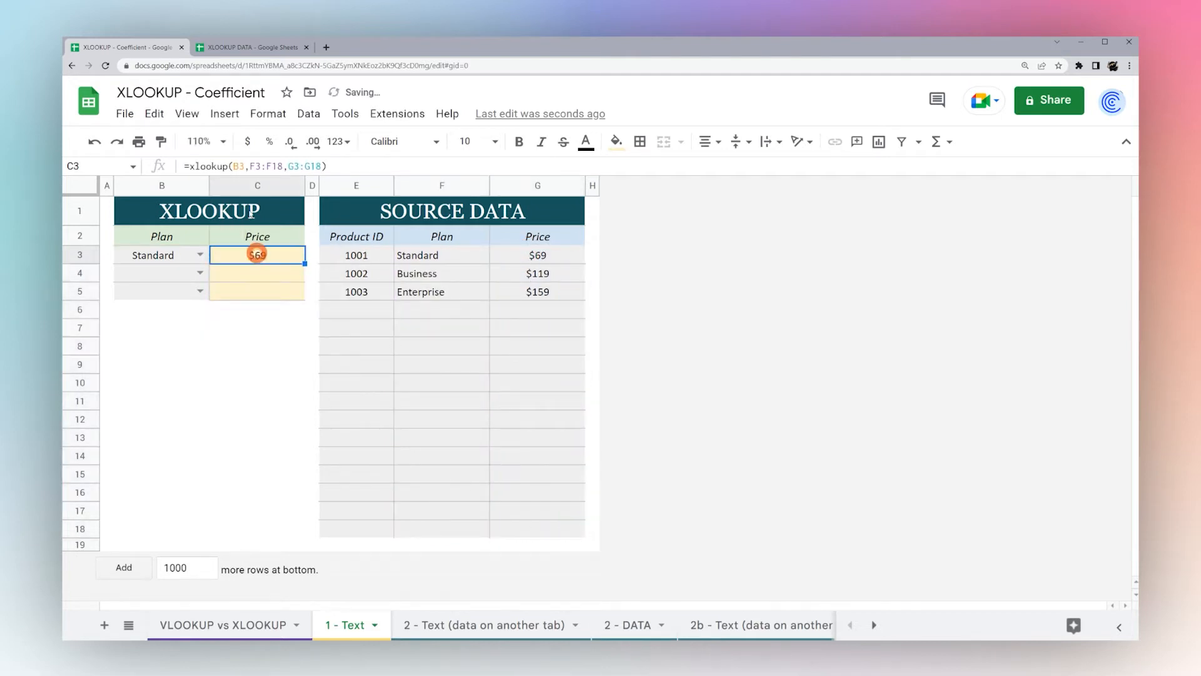
left_click(257, 167)
key("F4")
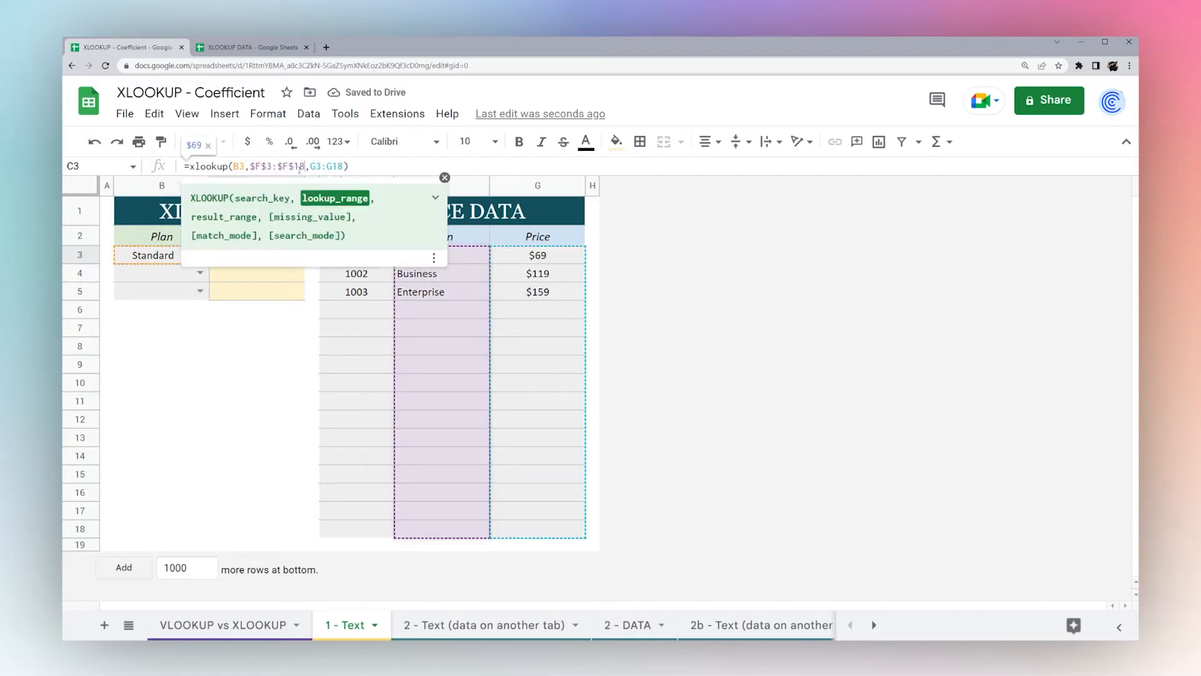
left_click(322, 166)
key("F4")
key("Return")
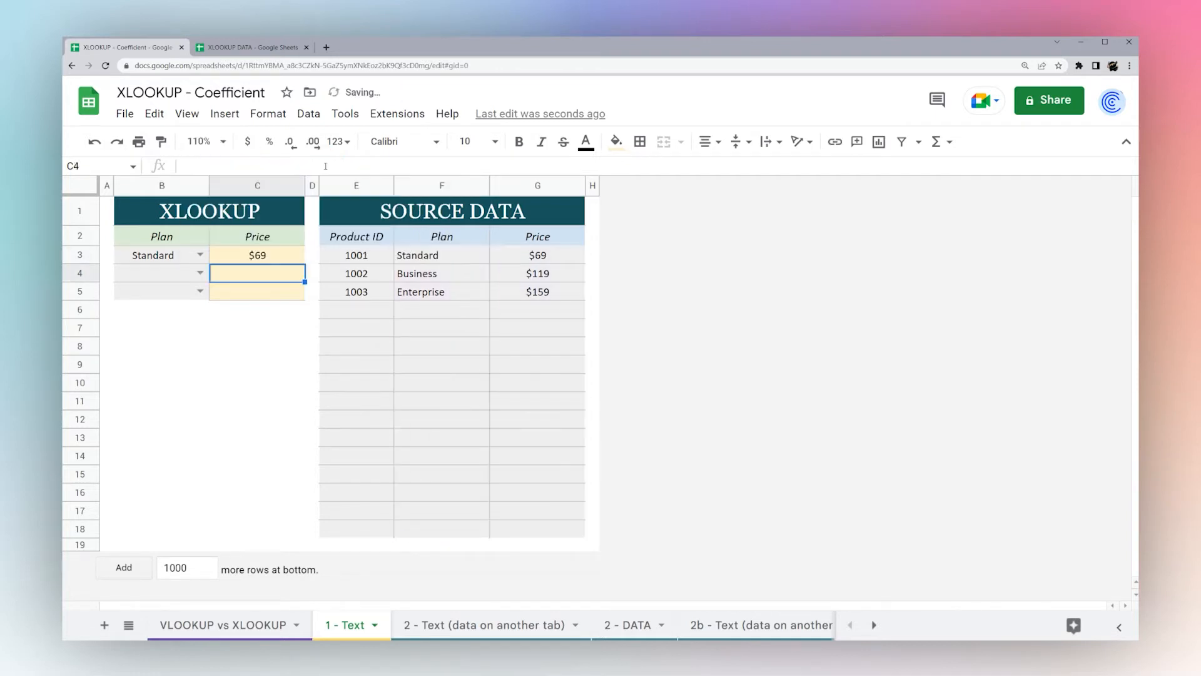
left_click(298, 256)
left_click_drag(305, 264, 305, 300)
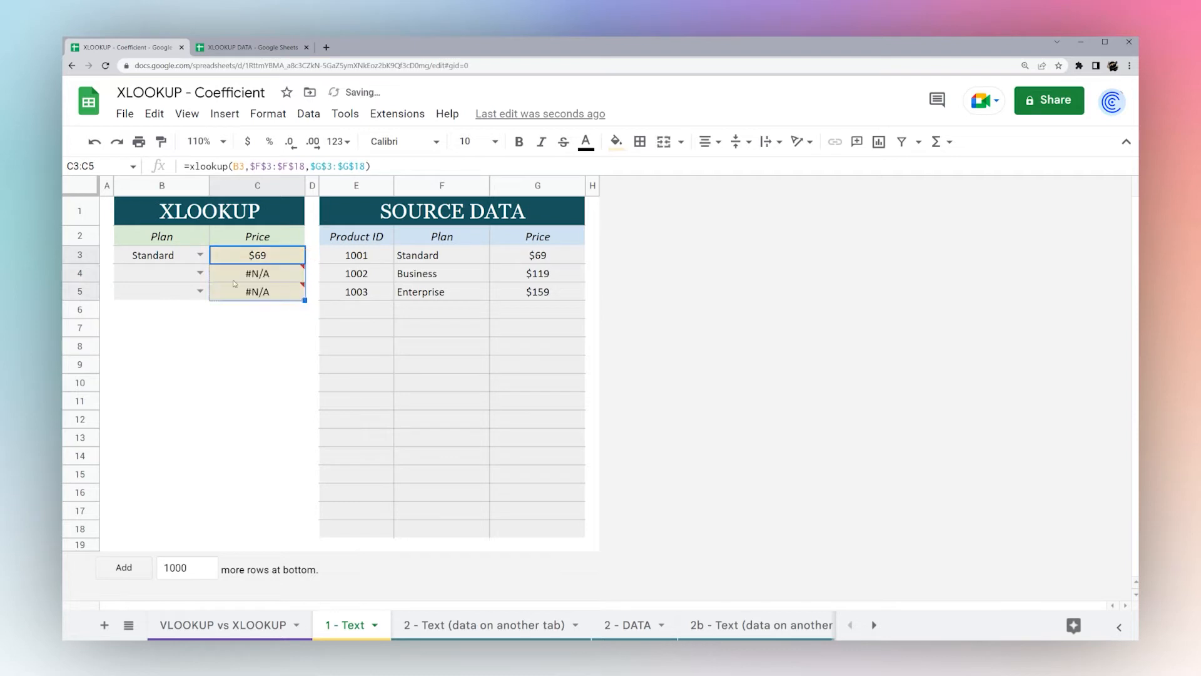
Set the plan in B4 to Business and the plan in B5 to Enterprise
left_click(199, 272)
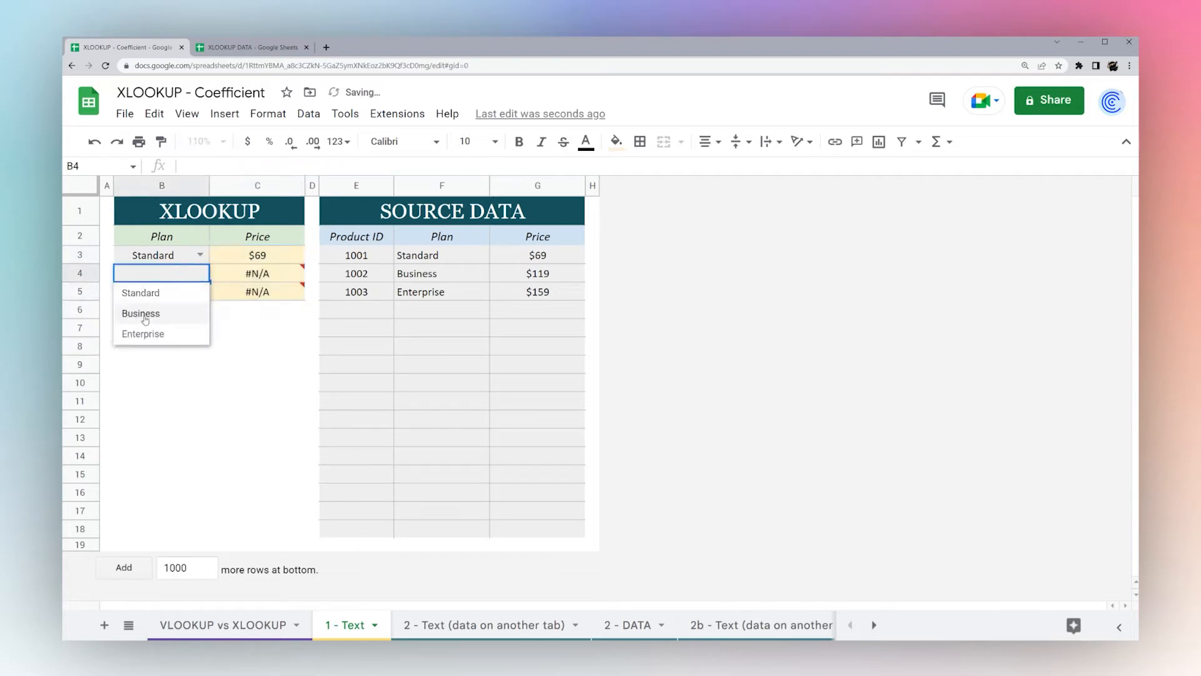
left_click(142, 314)
left_click(199, 292)
left_click(153, 355)
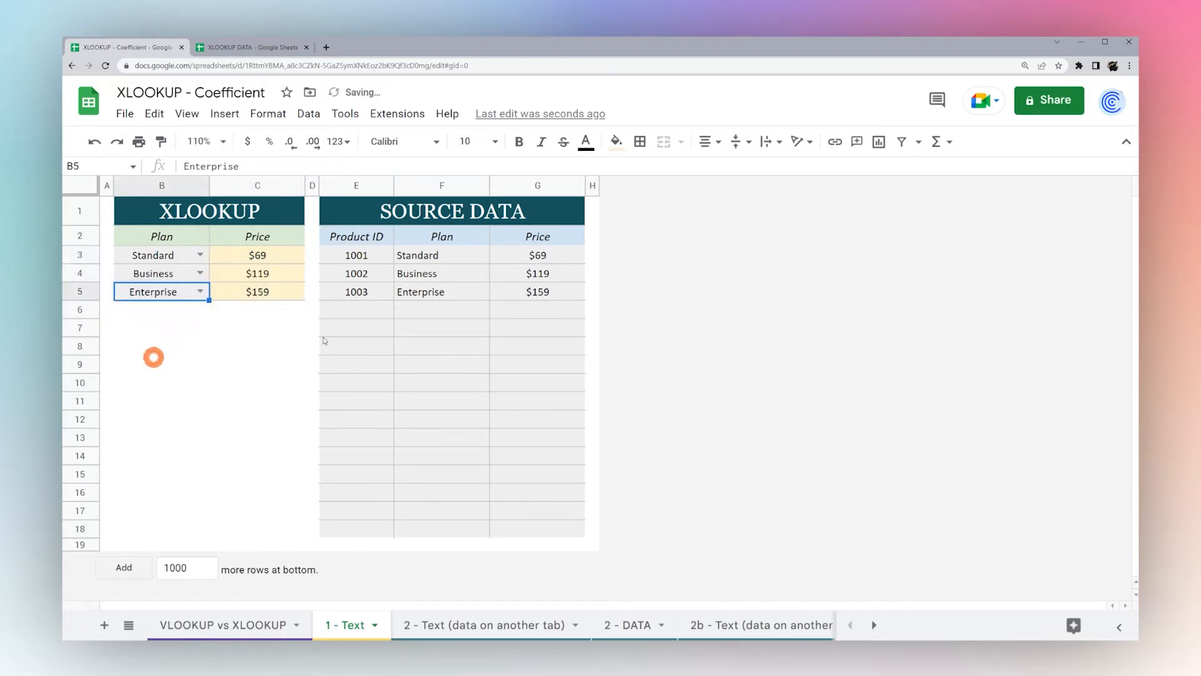
Add "No Results" as the missing value of the XLOOKUP in C3 and fill the formula down to C5
left_click(262, 255)
left_click(364, 166)
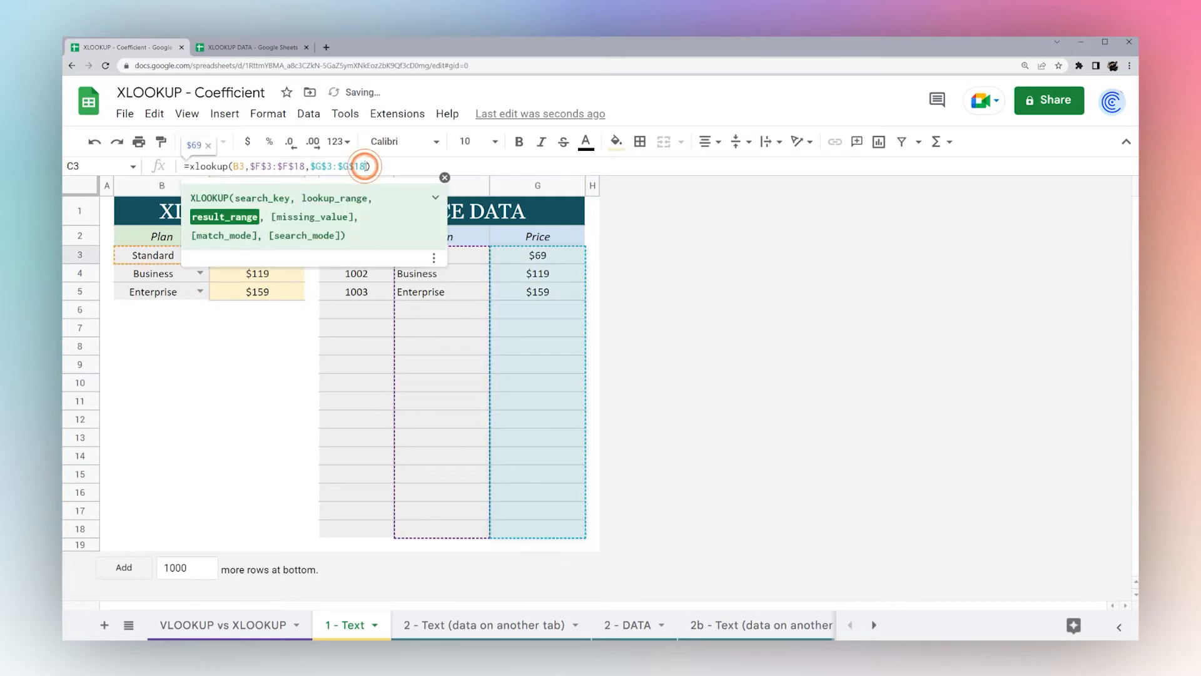
type(",\"No R")
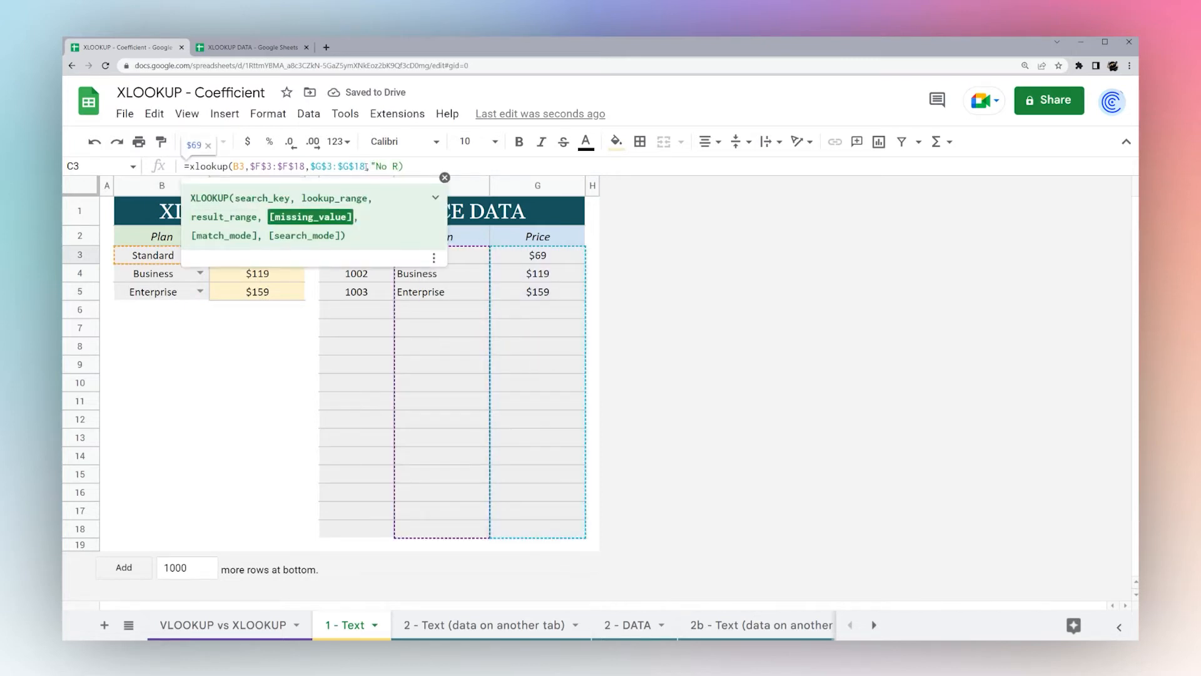
type("esults\"")
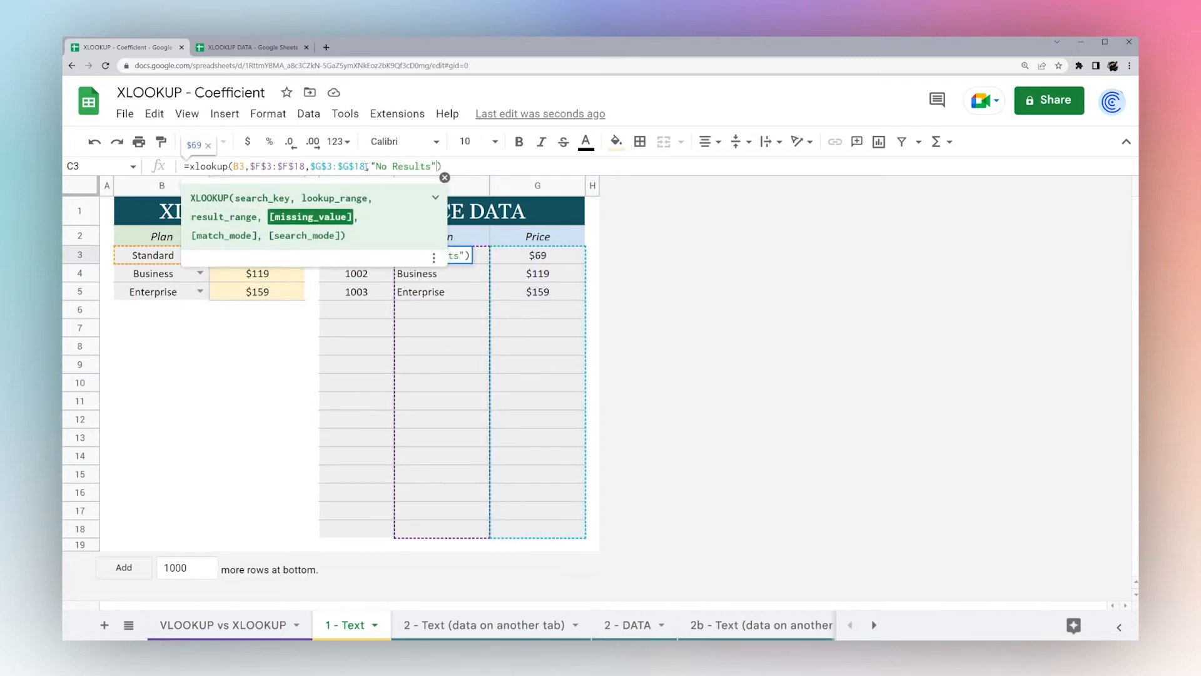
key("Return")
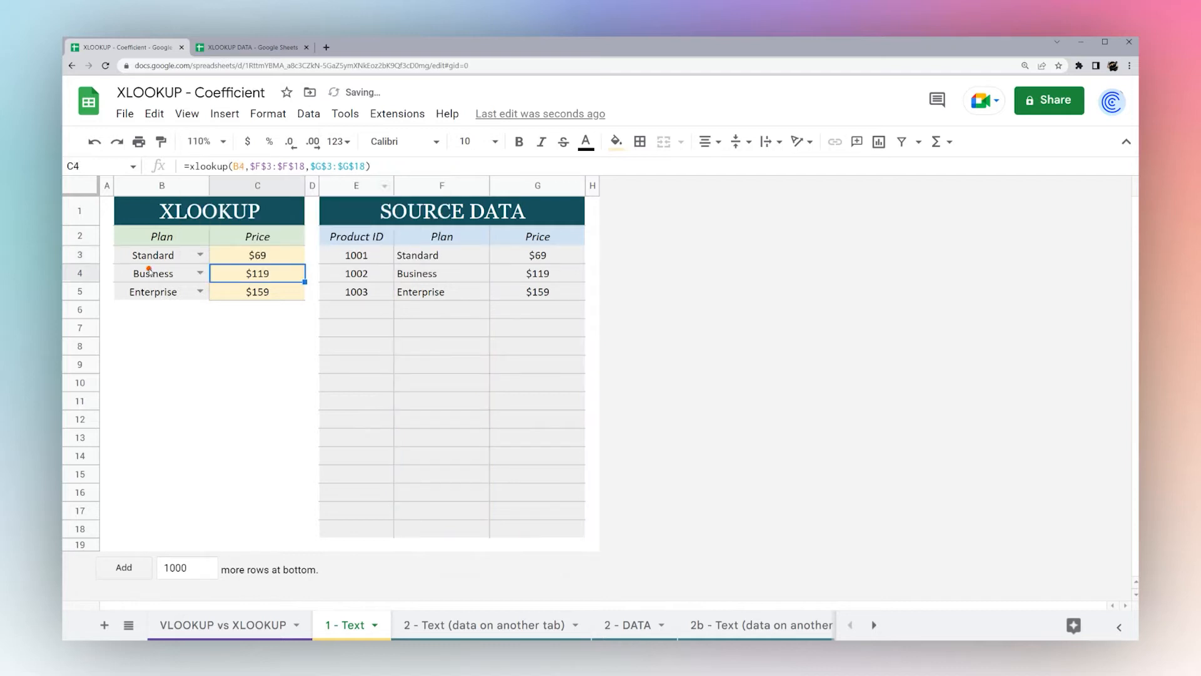
left_click(276, 257)
left_click_drag(305, 264, 302, 292)
Clear the plans in B4 and B5 to test the XLOOKUP's missing value
left_click(168, 273)
key("Delete")
left_click(183, 297)
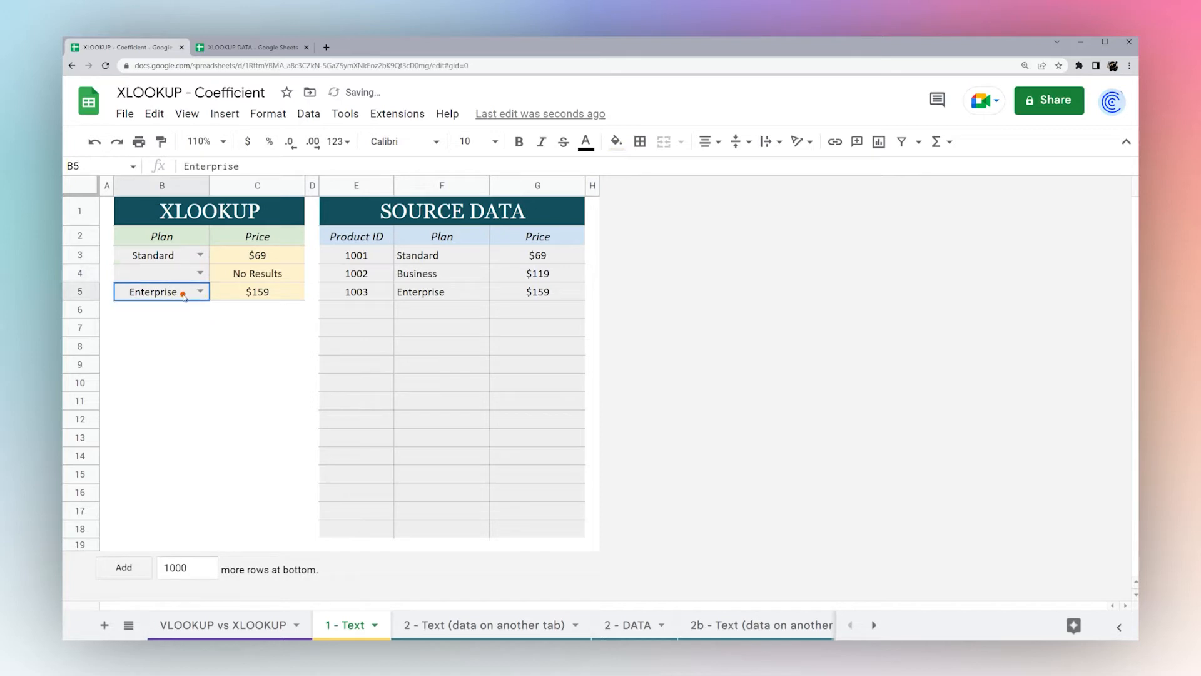
key("Delete")
left_click(167, 274)
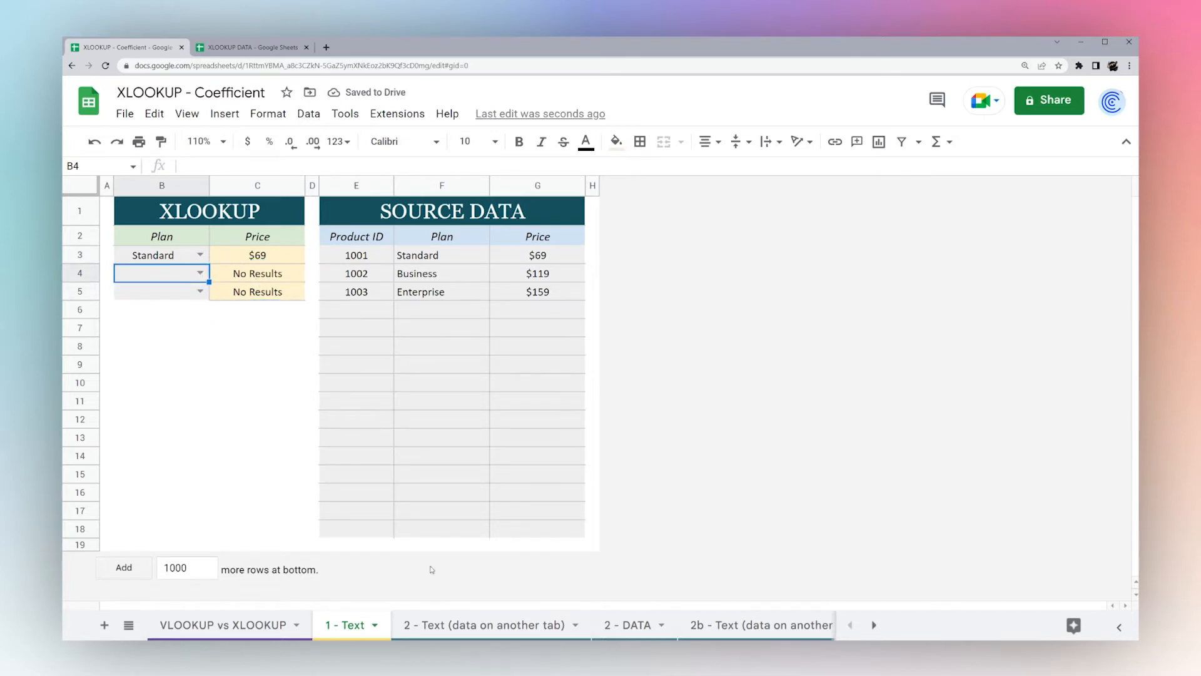
On the "2 - Text (data on another tab)" sheet, start an XLOOKUP in C3 with search key B3 and lookup range '2 - DATA'!A3:A18
left_click(430, 623)
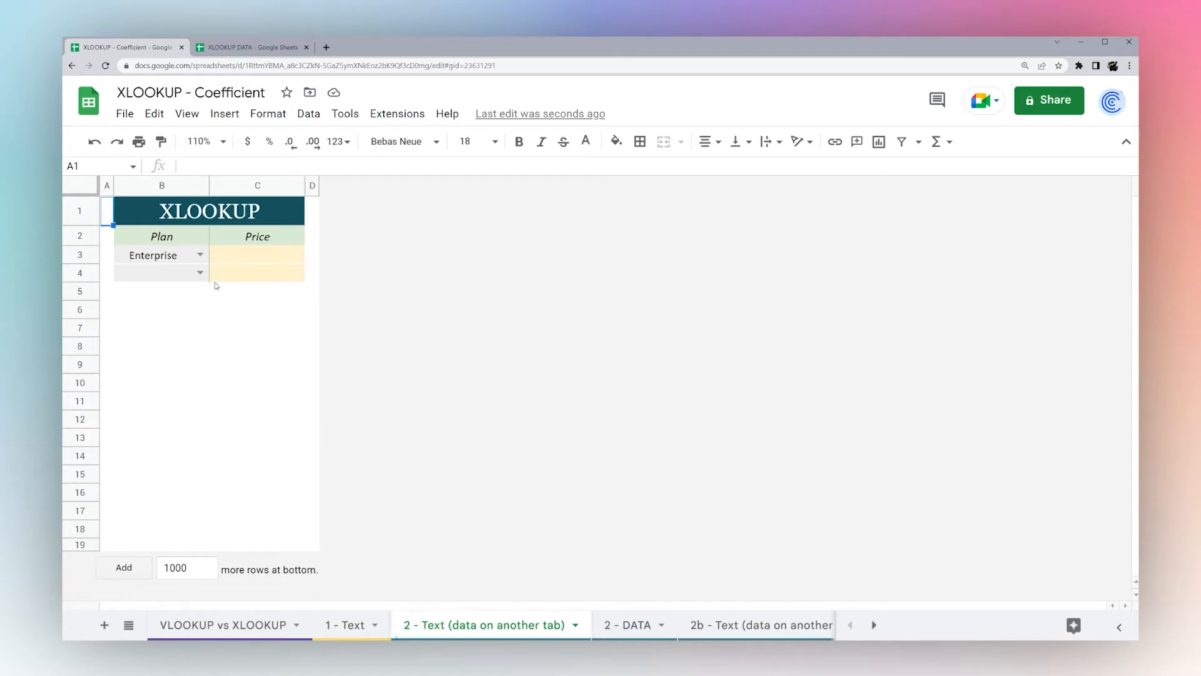
left_click(259, 261)
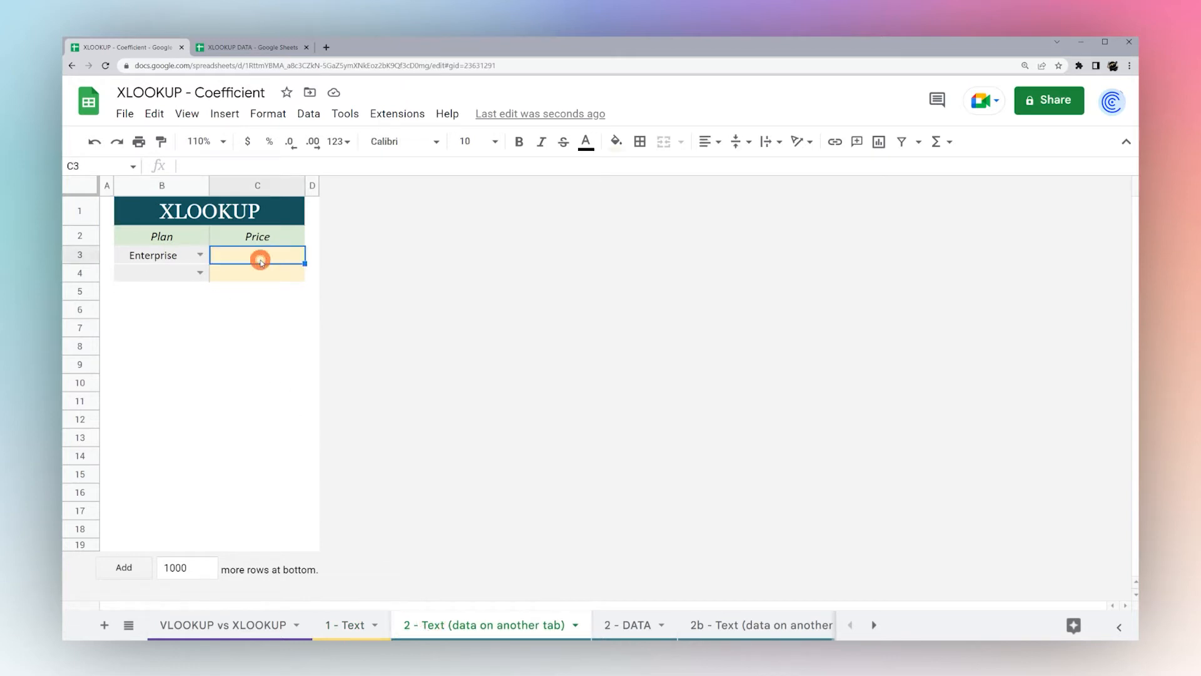
type("=xlookup(")
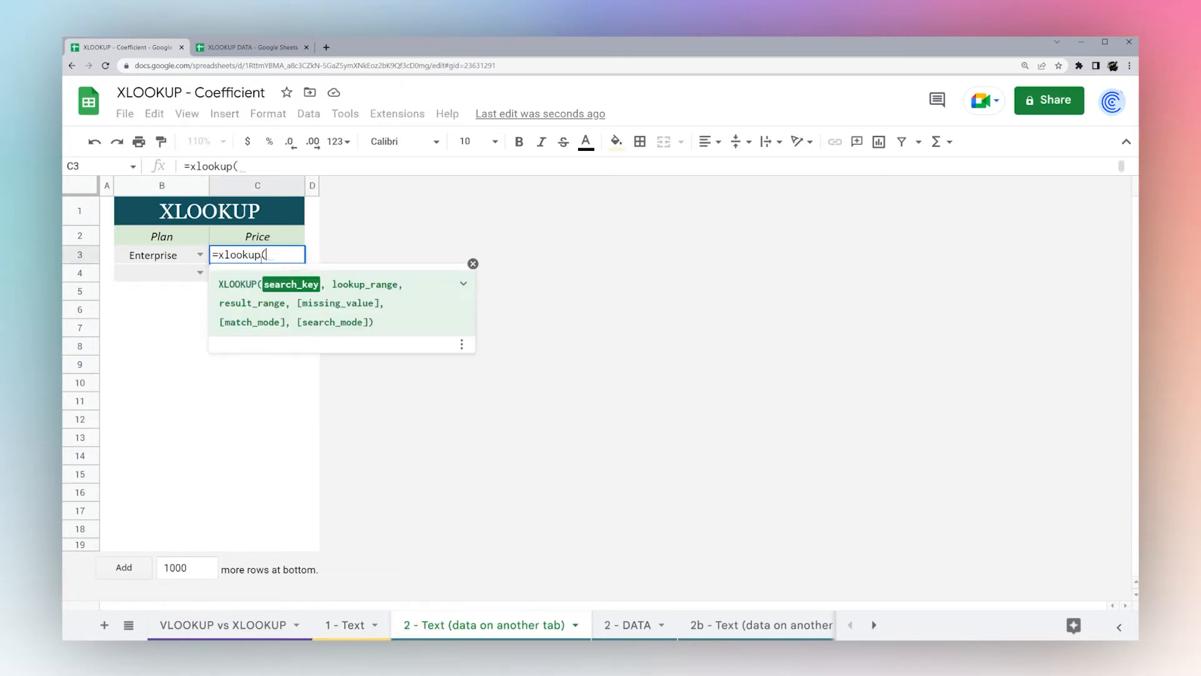
left_click(166, 258)
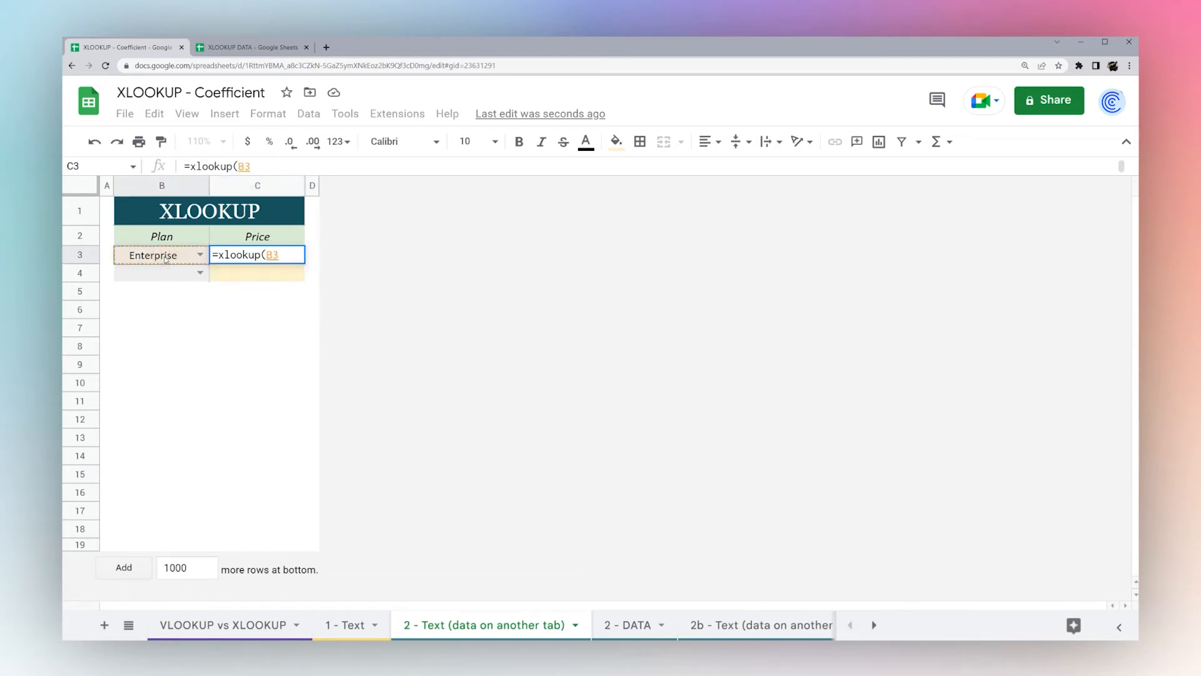
type(",")
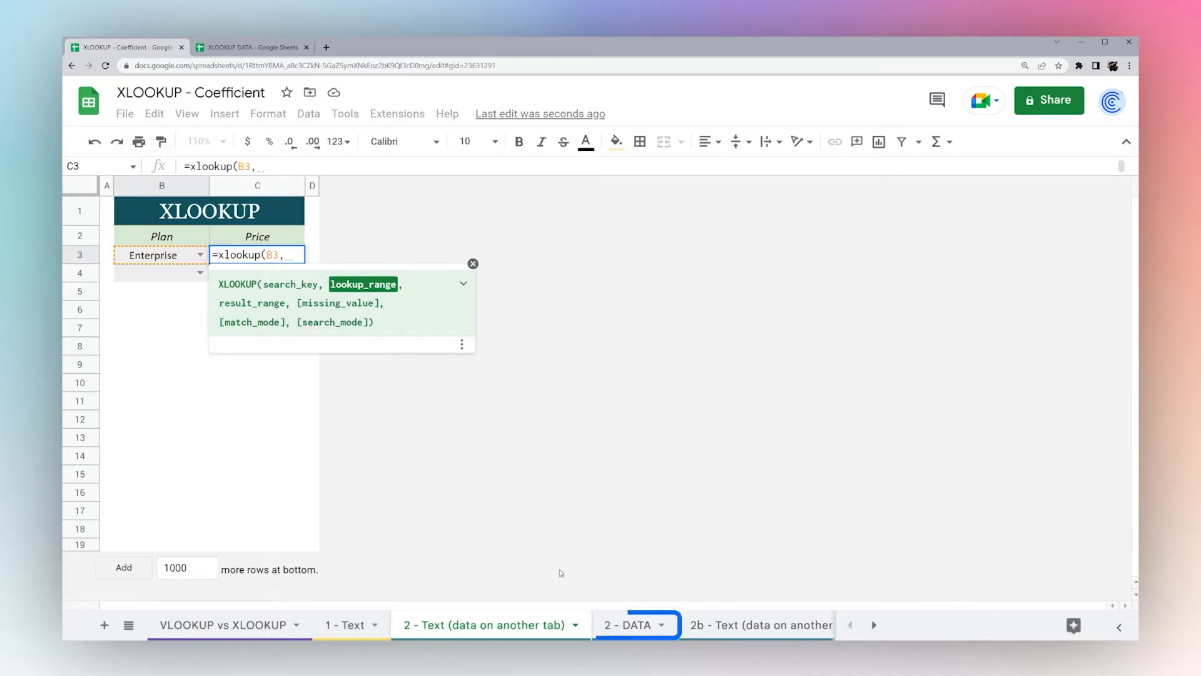
left_click(628, 627)
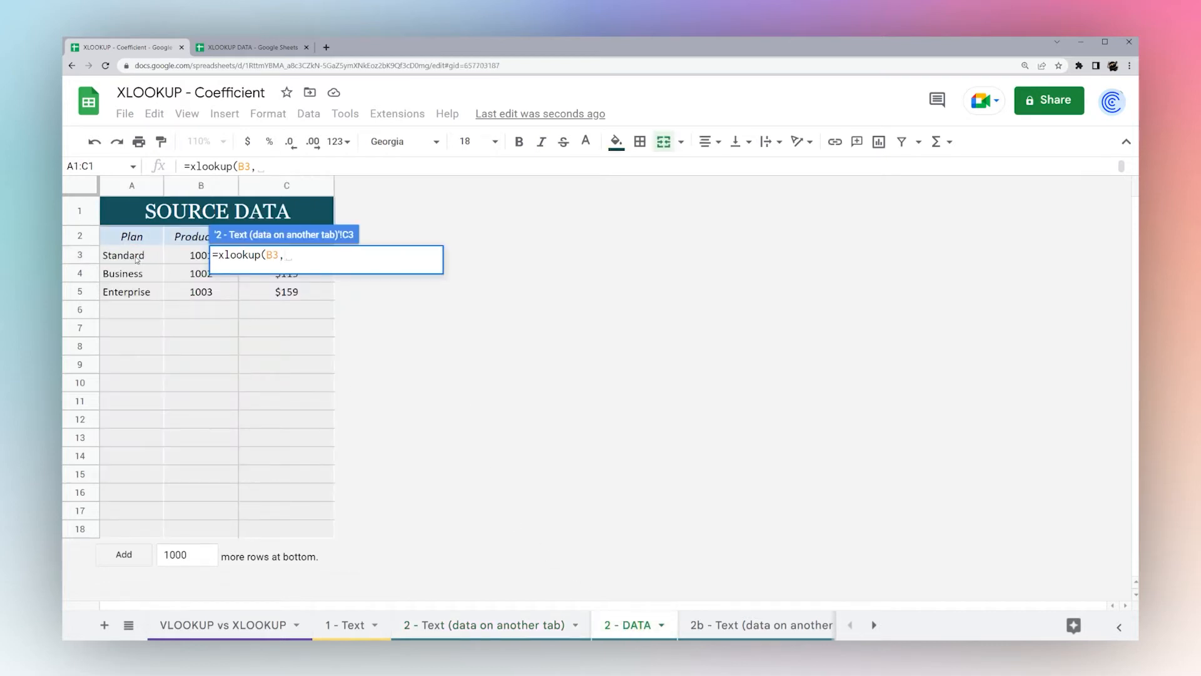
left_click_drag(136, 258, 132, 523)
type(",")
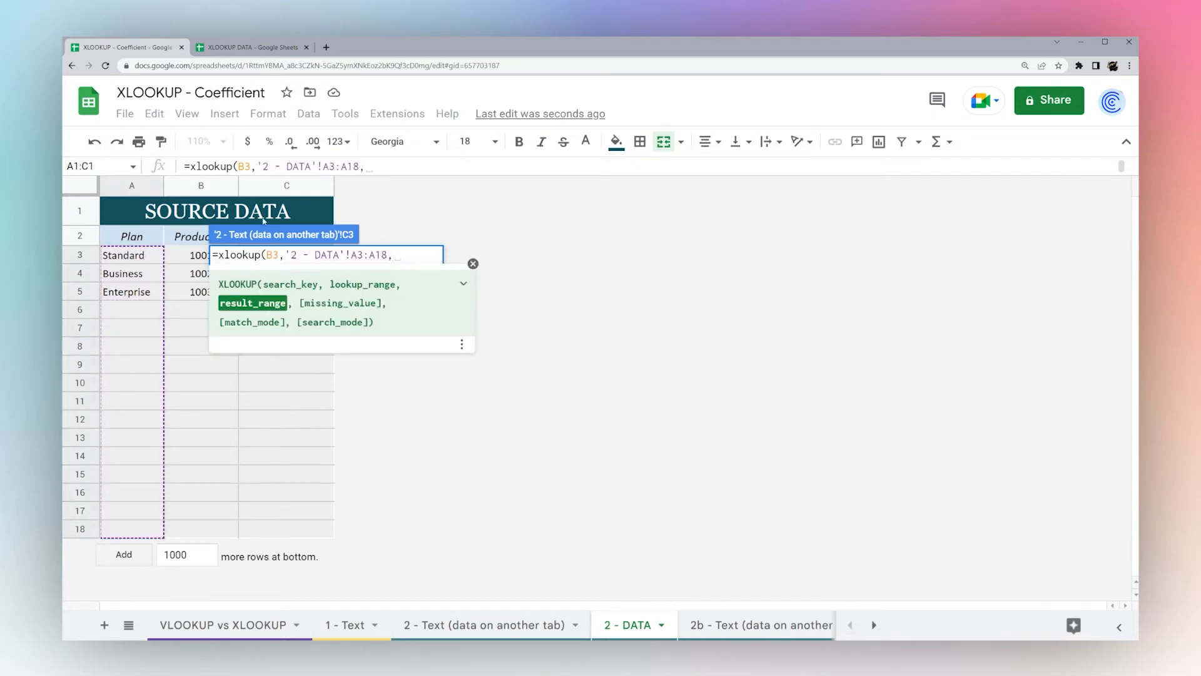
Add '2 - DATA'!C:C as the result range, widen the lookup range to '2 - DATA'!A:A, and enter the formula
left_click(288, 186)
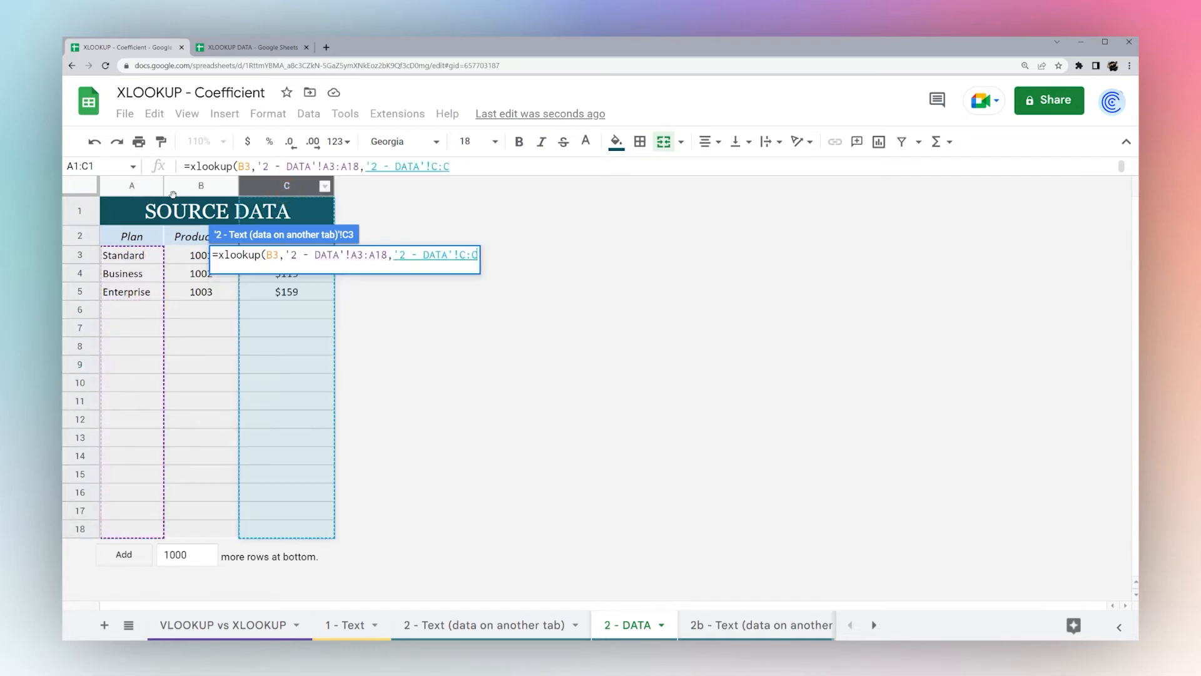
left_click(344, 166)
key("BackSpace")
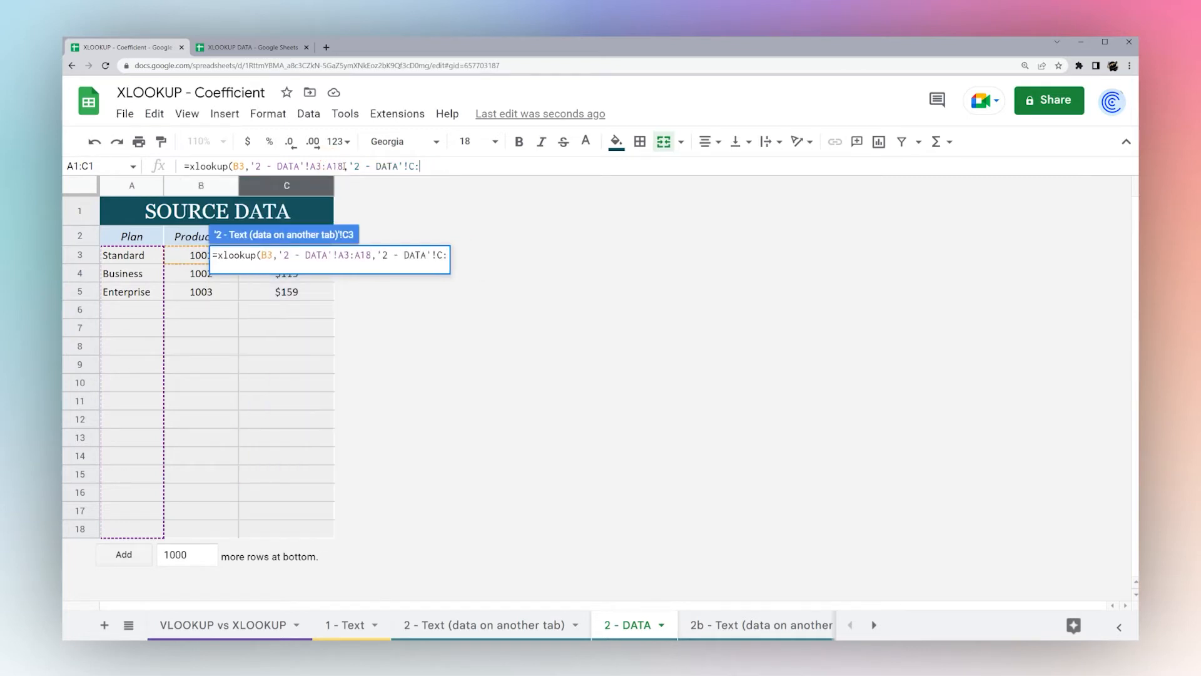
left_click(343, 166)
key("BackSpace")
key("BackSpace")
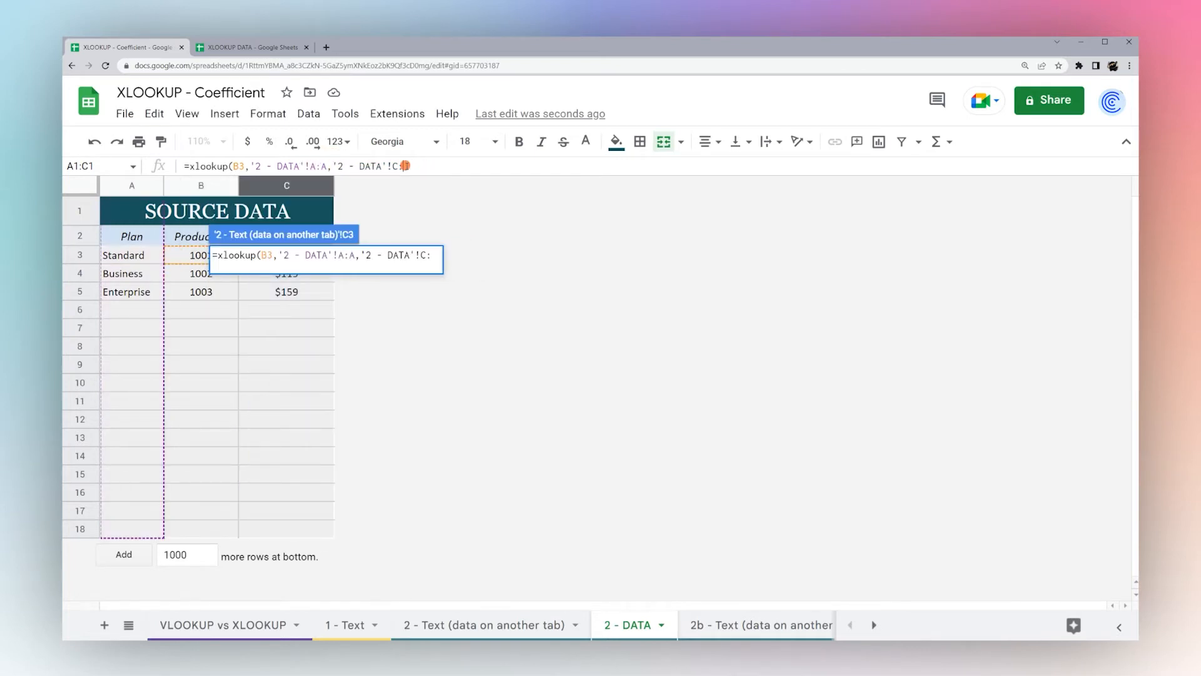
left_click(408, 165)
type("C)")
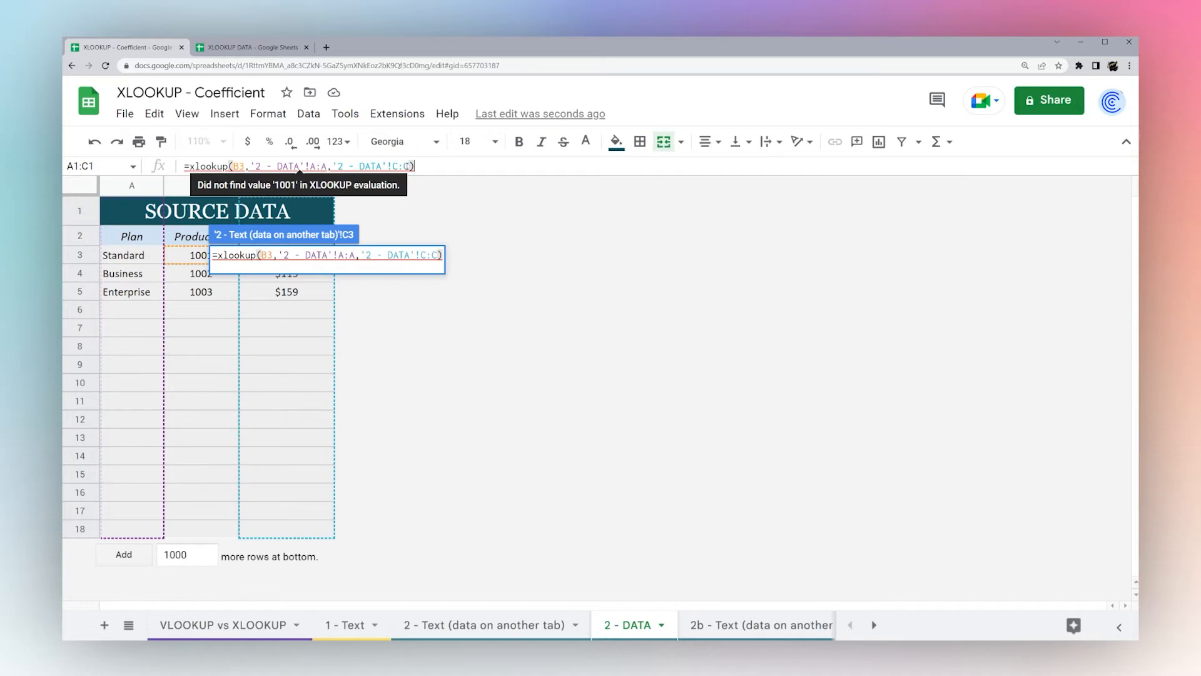
key("Return")
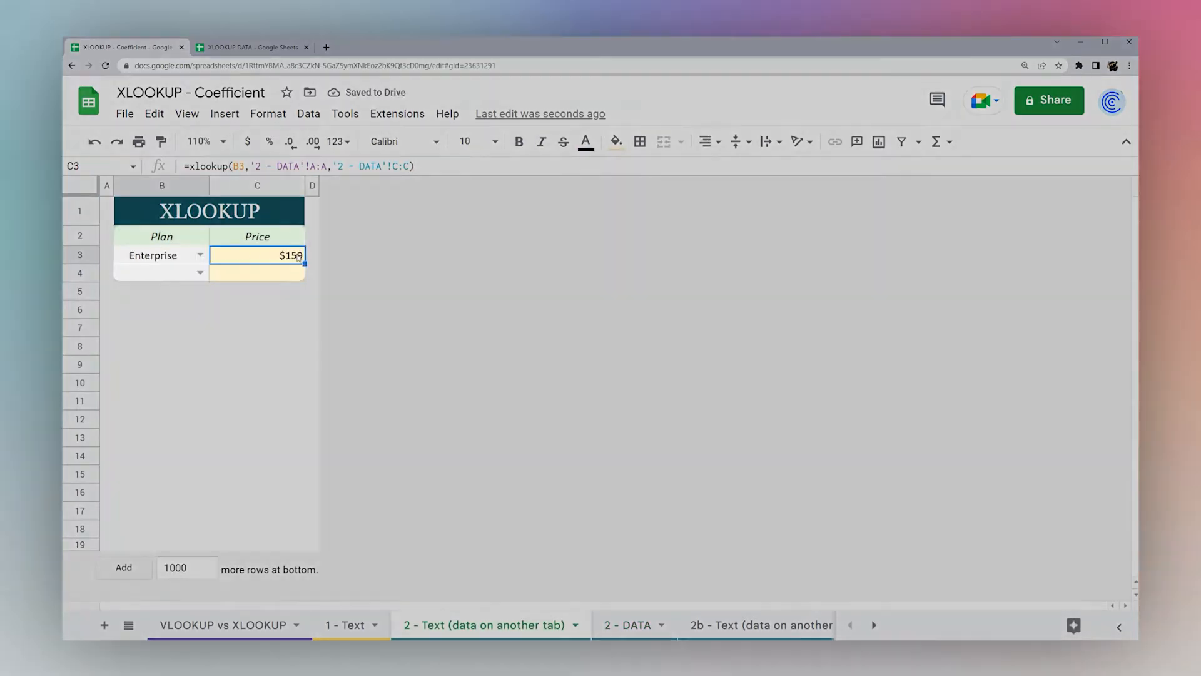
Test the XLOOKUP by changing the plan in B3 to Standard, Business and back to Enterprise
left_click(254, 251)
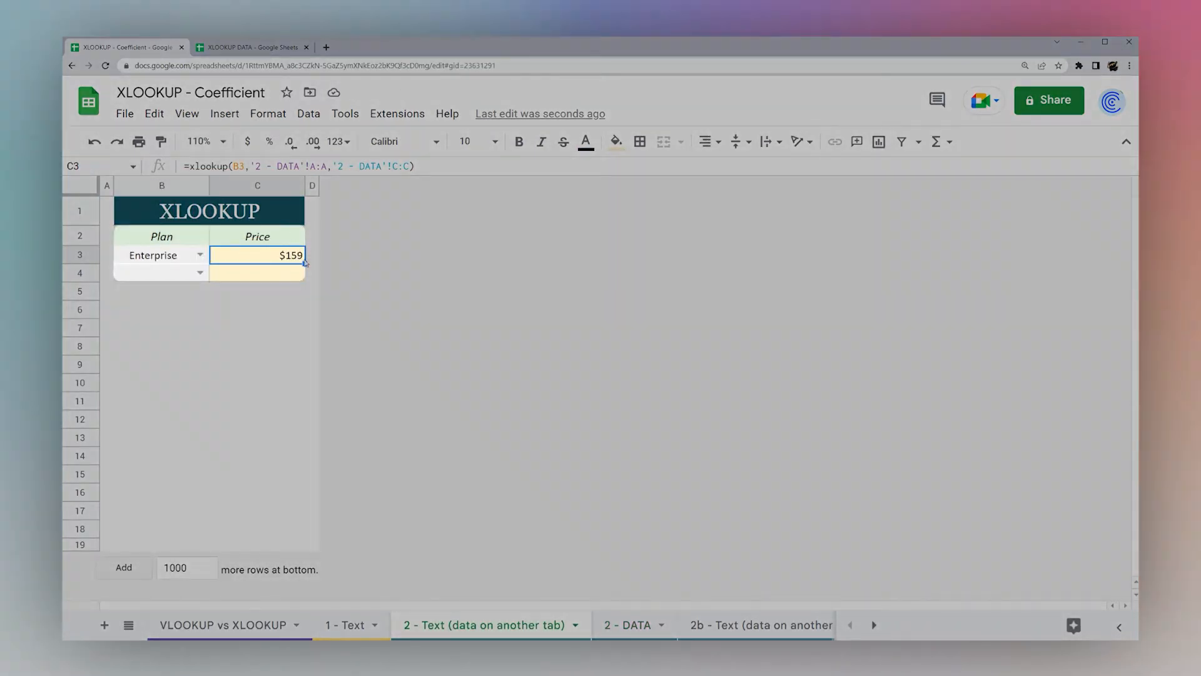
left_click(200, 255)
left_click(148, 274)
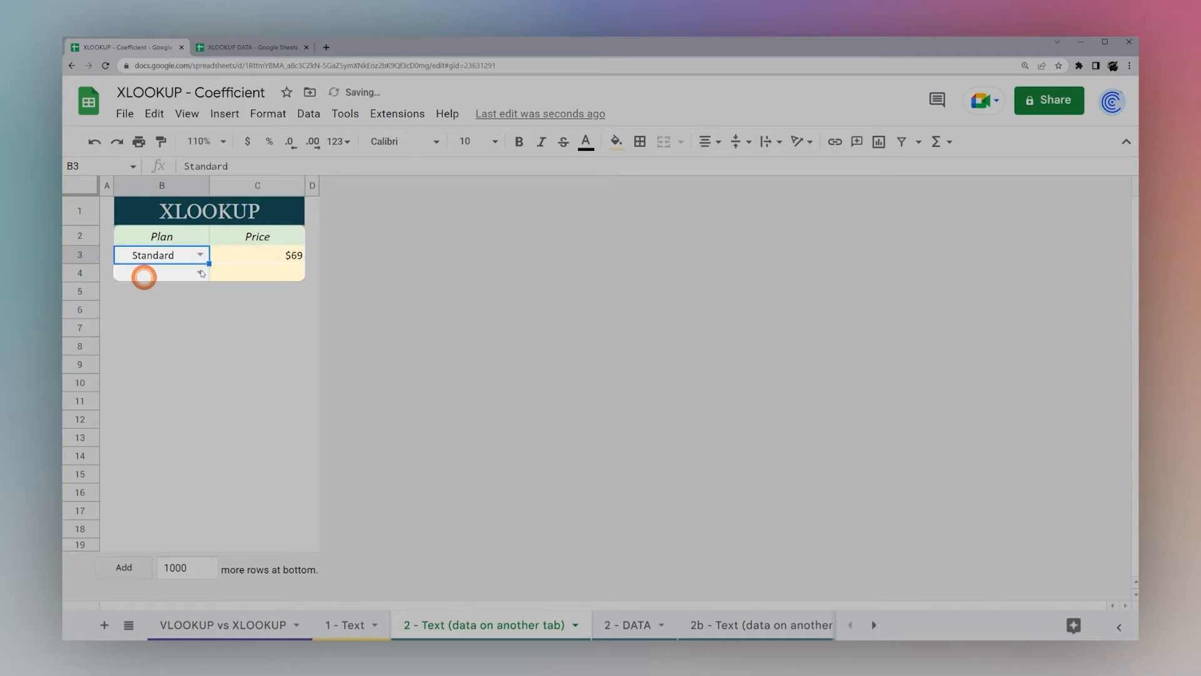
left_click(200, 255)
left_click(125, 295)
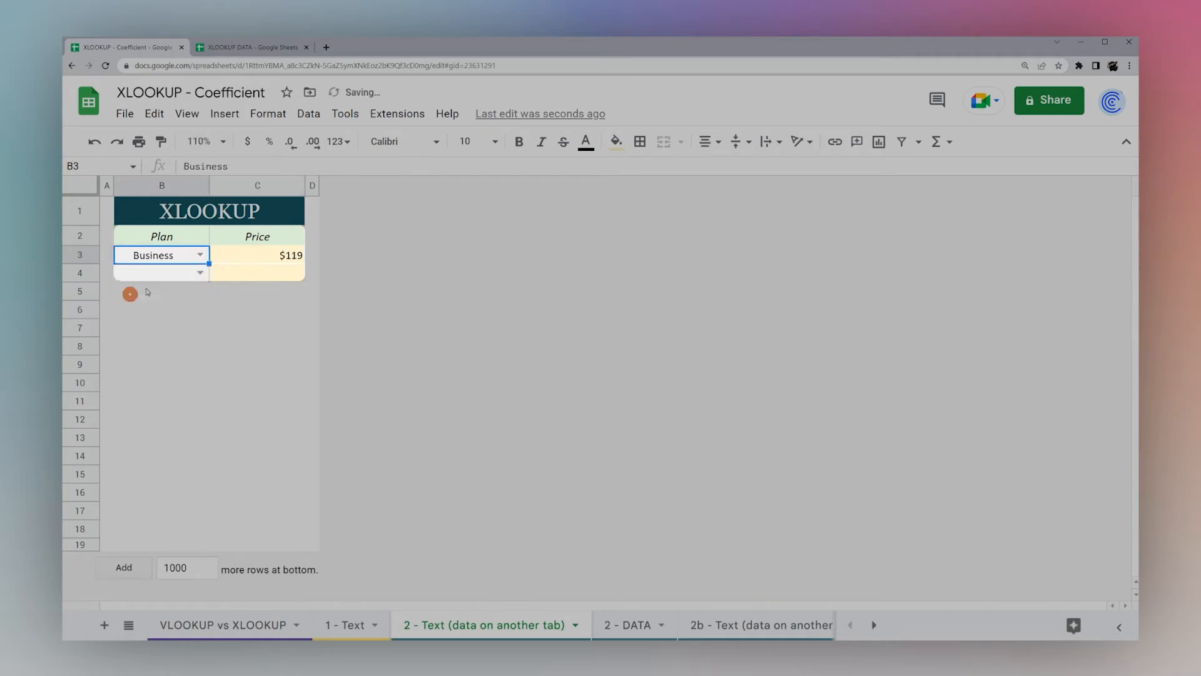
left_click(200, 257)
left_click(147, 315)
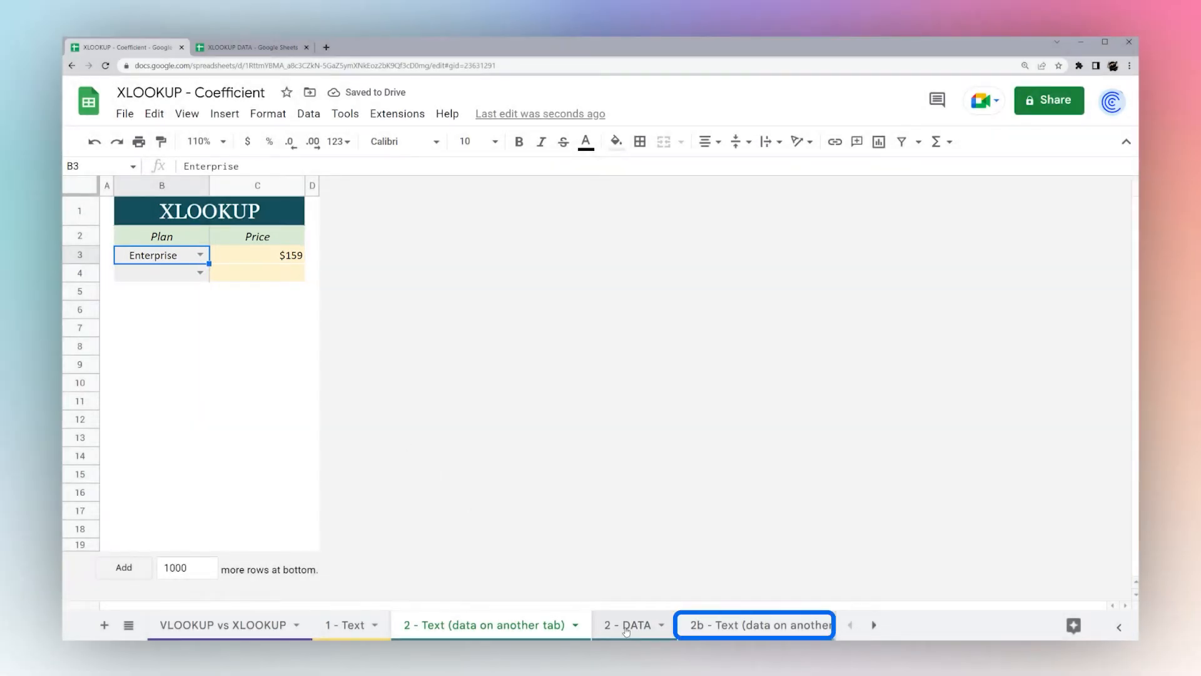
On the "2b - Text (data on another spreadsheet)" sheet, start an XLOOKUP in C3 with search key B3 and an IMPORTRANGE as lookup range
left_click(719, 626)
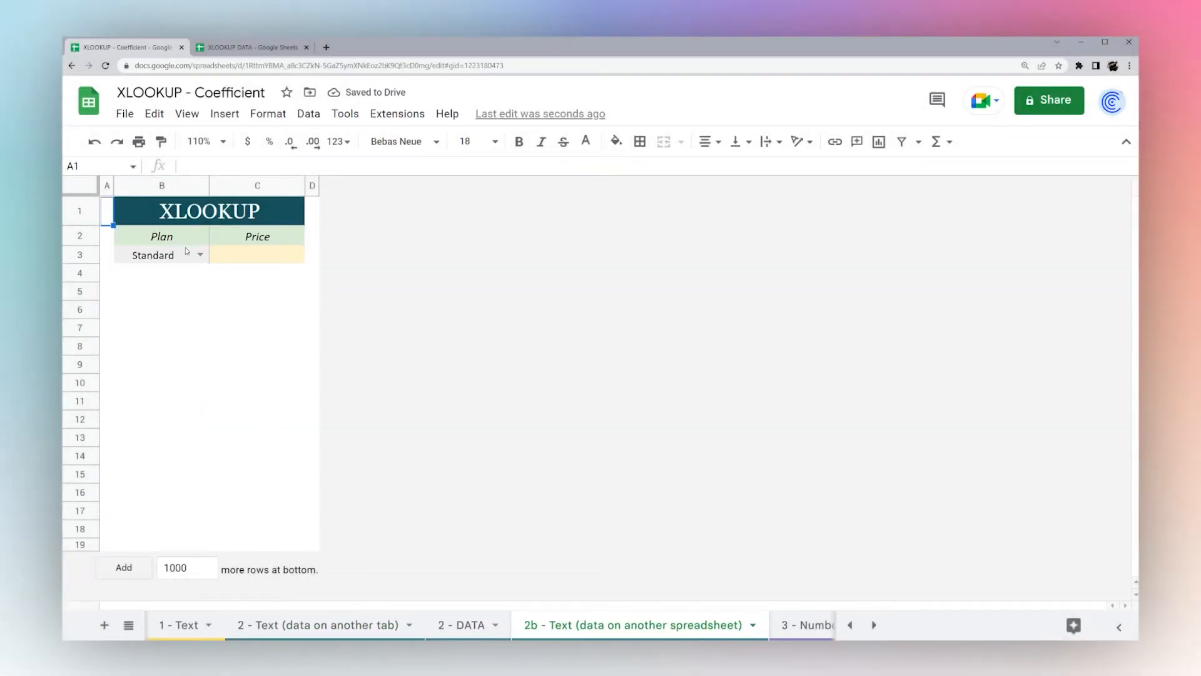
left_click(231, 256)
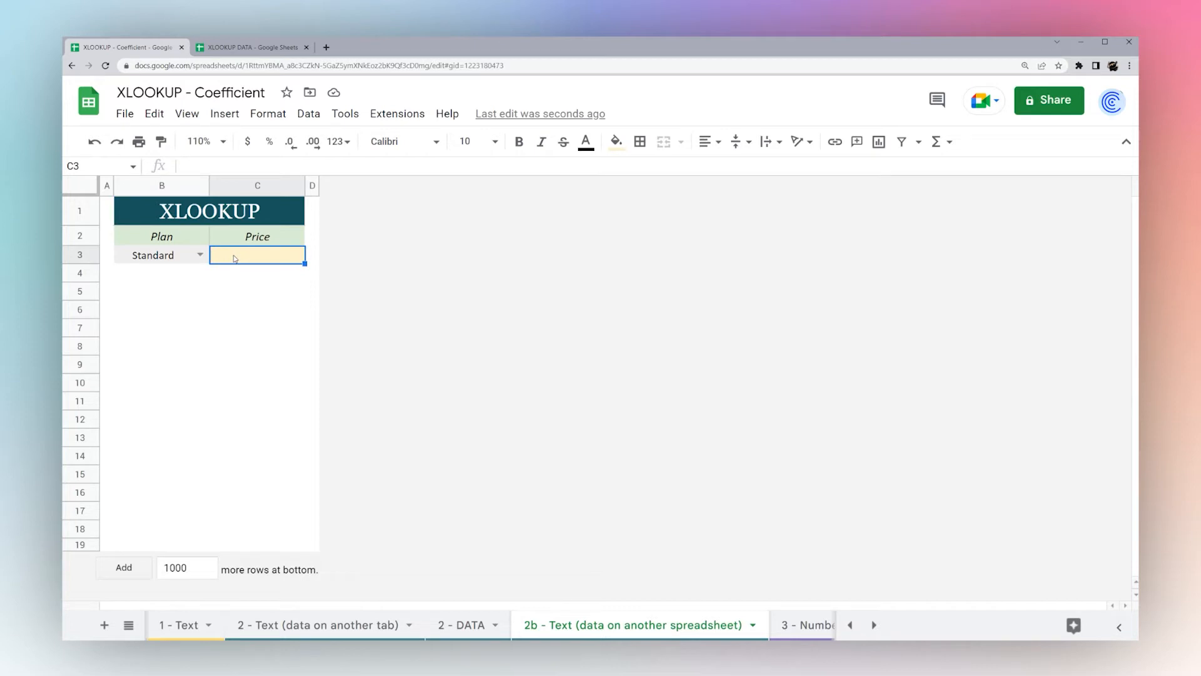
type("=xlookup(")
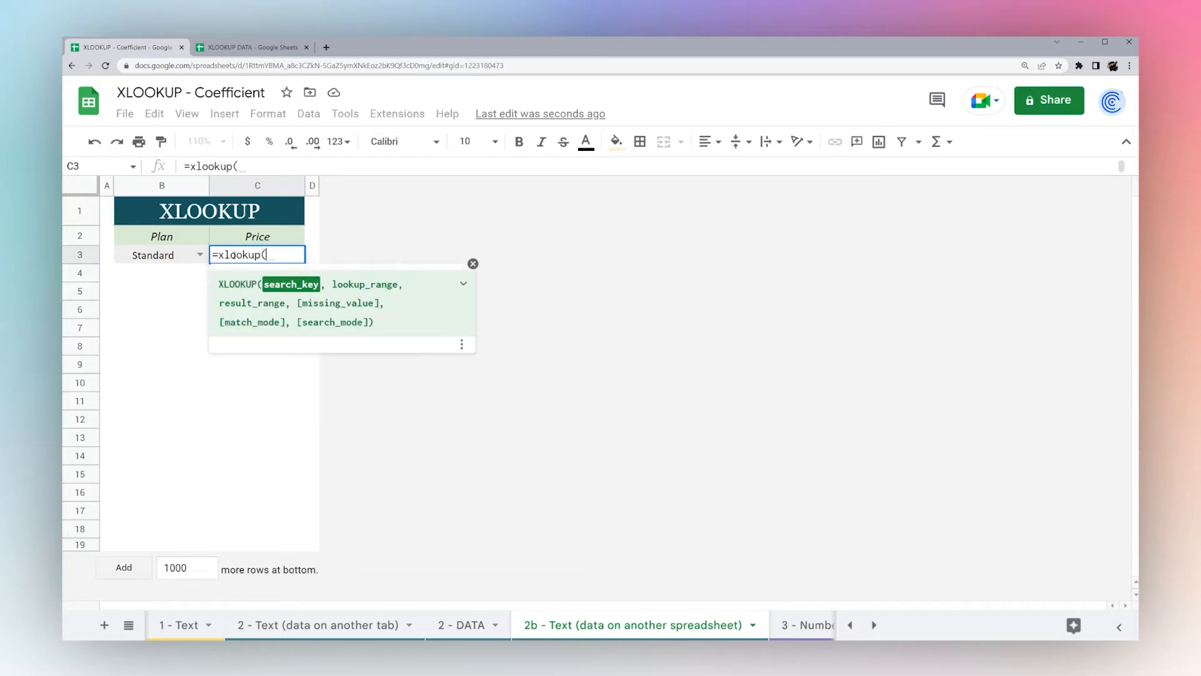
left_click(164, 258)
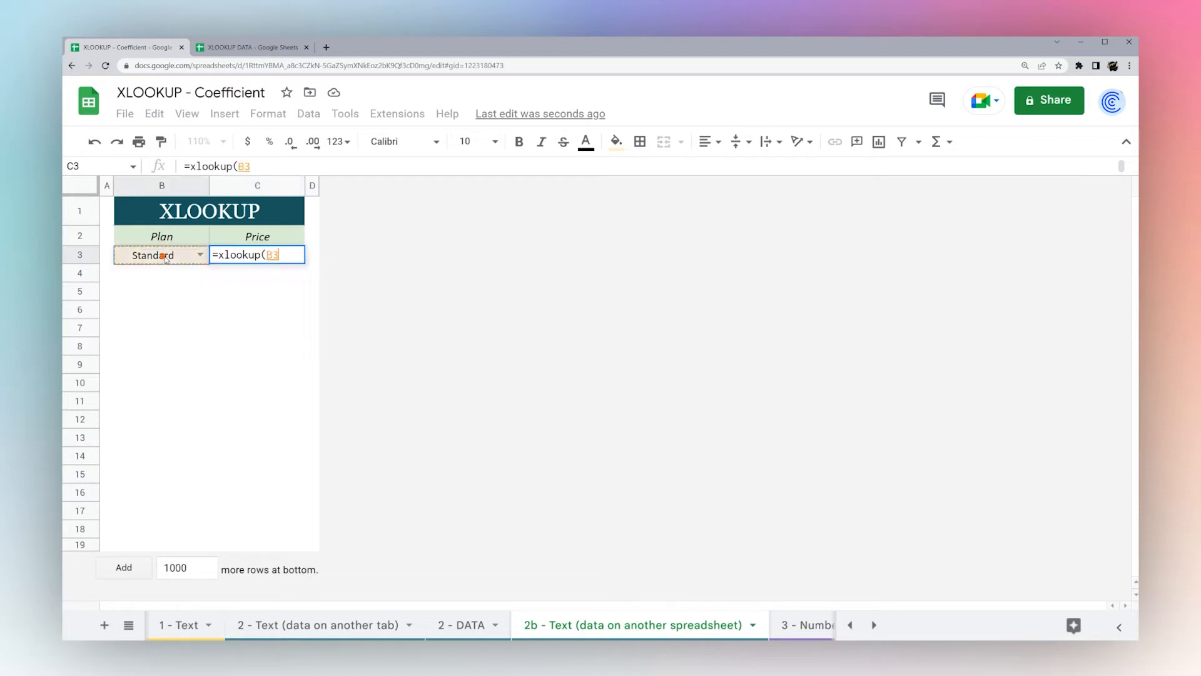
type(",")
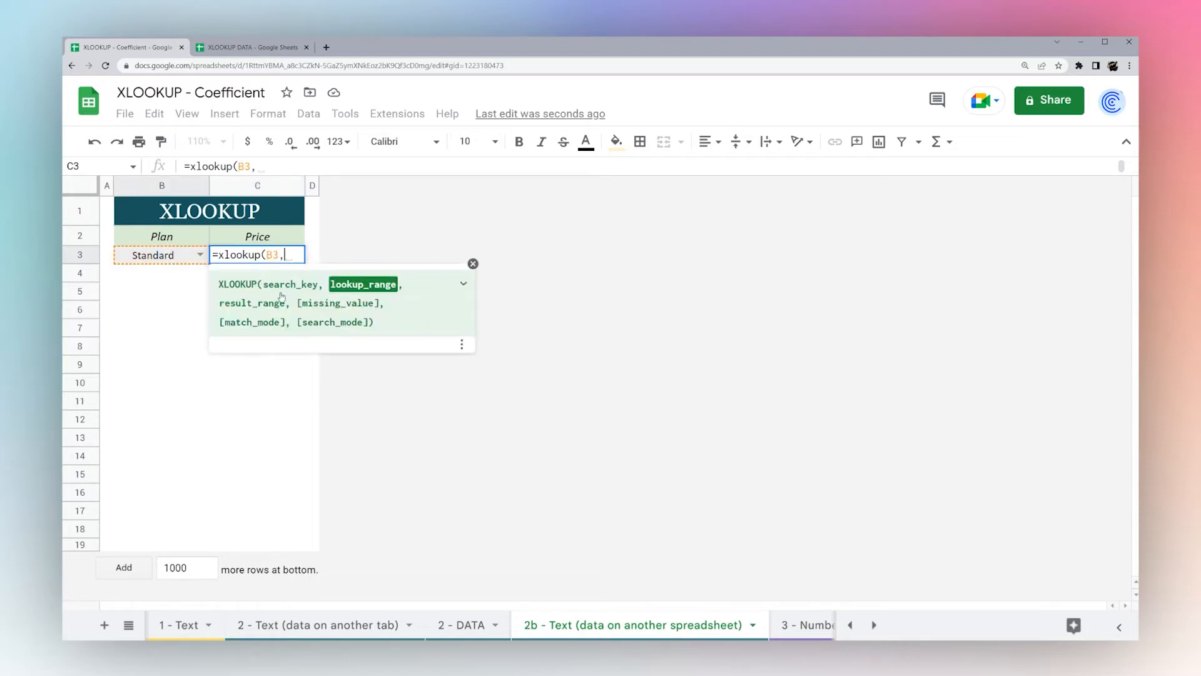
type("importrange(")
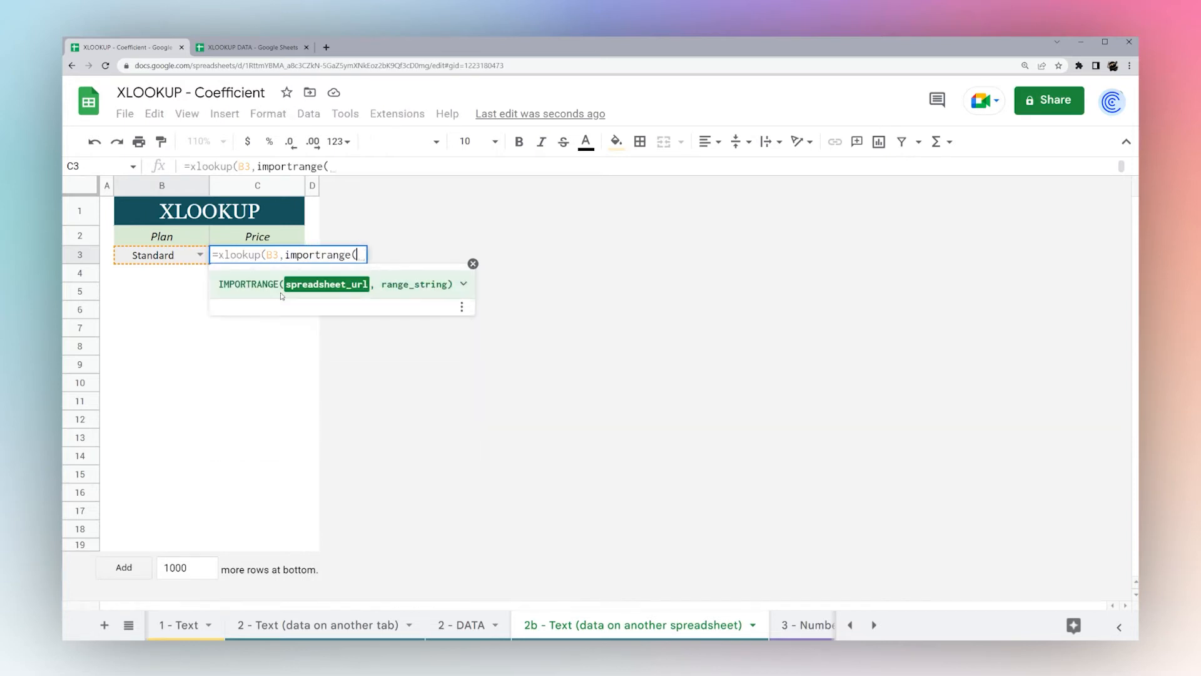
type("\"")
In the XLOOKUP DATA spreadsheet, copy the spreadsheet ID from the URL and select columns A to C of the DATA sheet
left_click(231, 49)
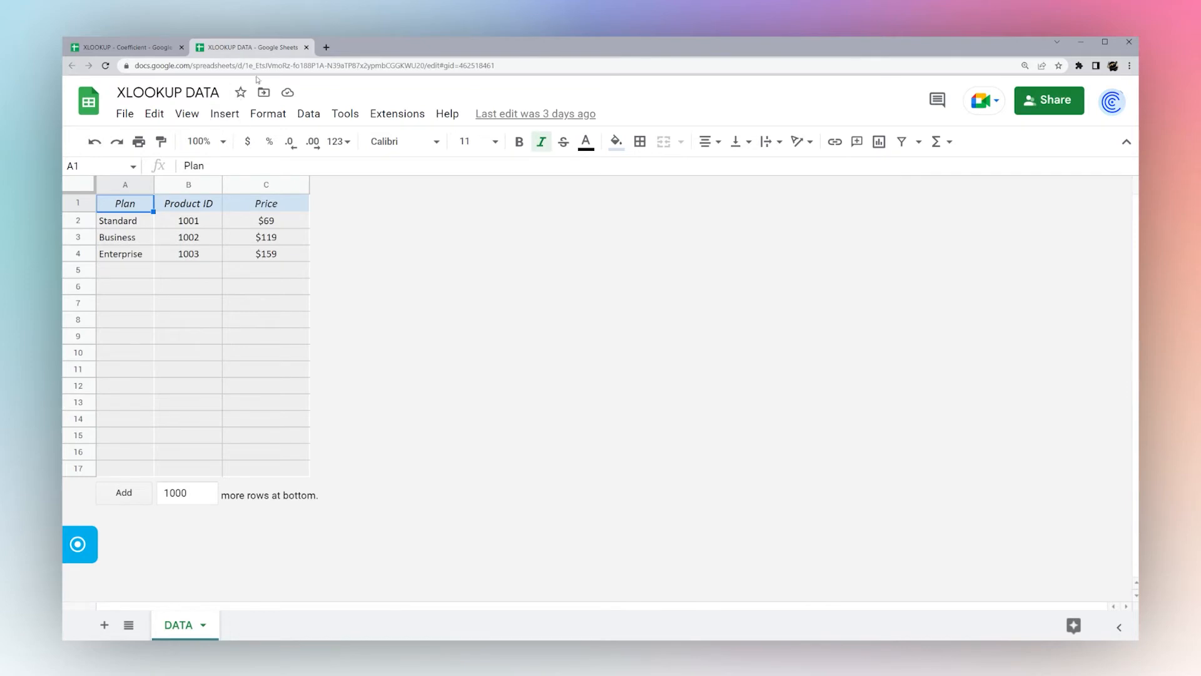
left_click(224, 65)
left_click(424, 65)
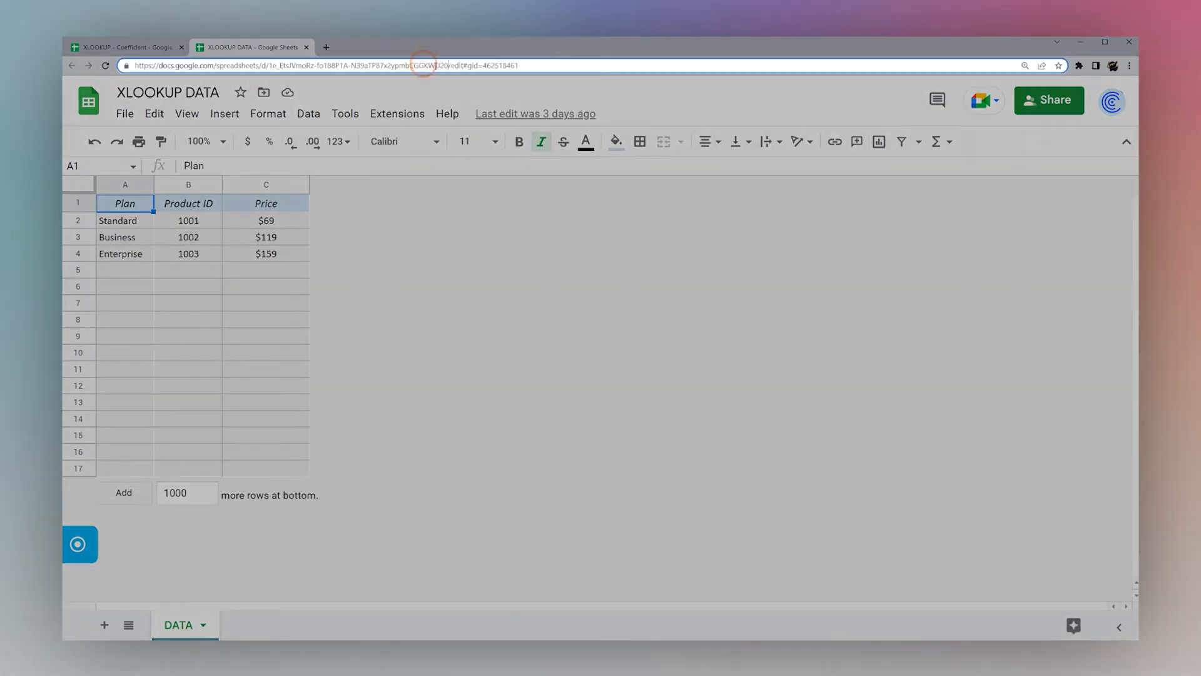
left_click_drag(448, 65, 267, 65)
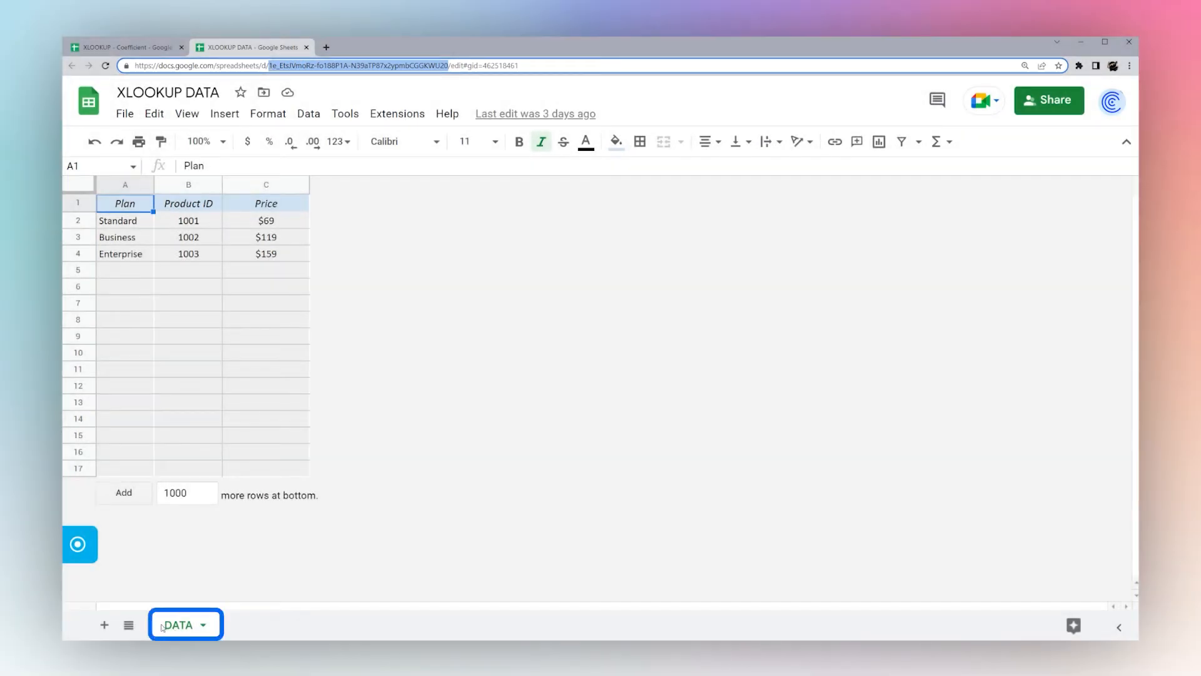
left_click(123, 186)
key("shift+Right")
key("shift+Right")
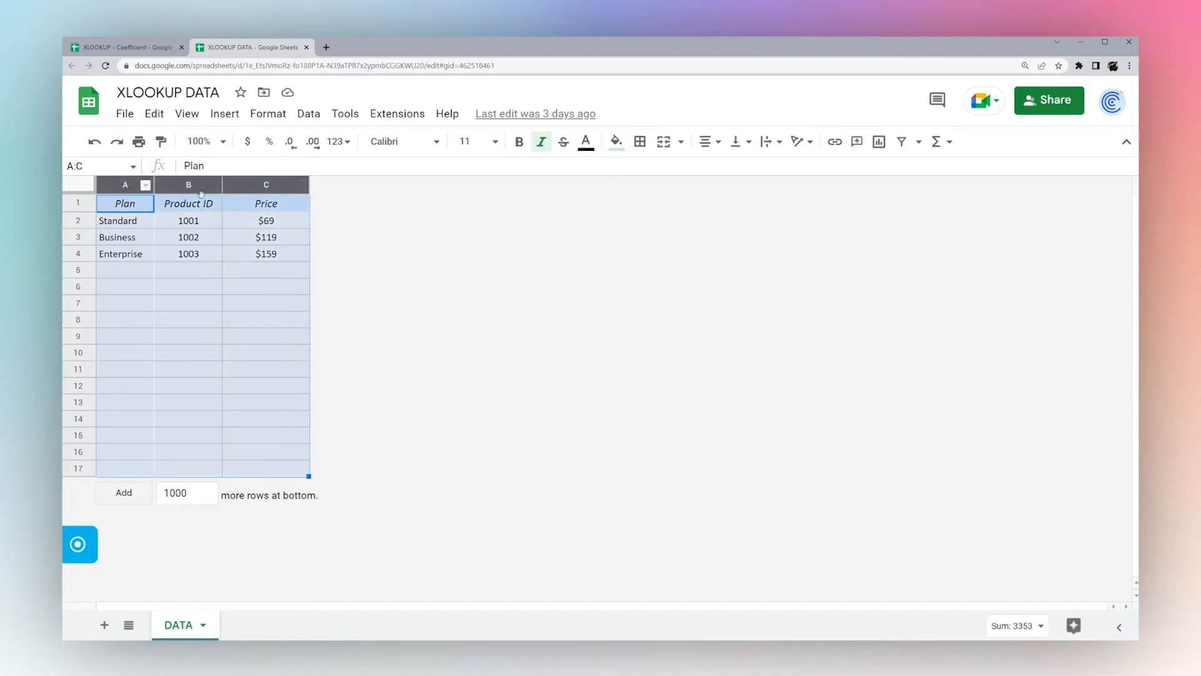
Back in the XLOOKUP - Coefficient spreadsheet, complete the IMPORTRANGE with the copied spreadsheet ID and the range "DATA!A:A"
left_click(144, 49)
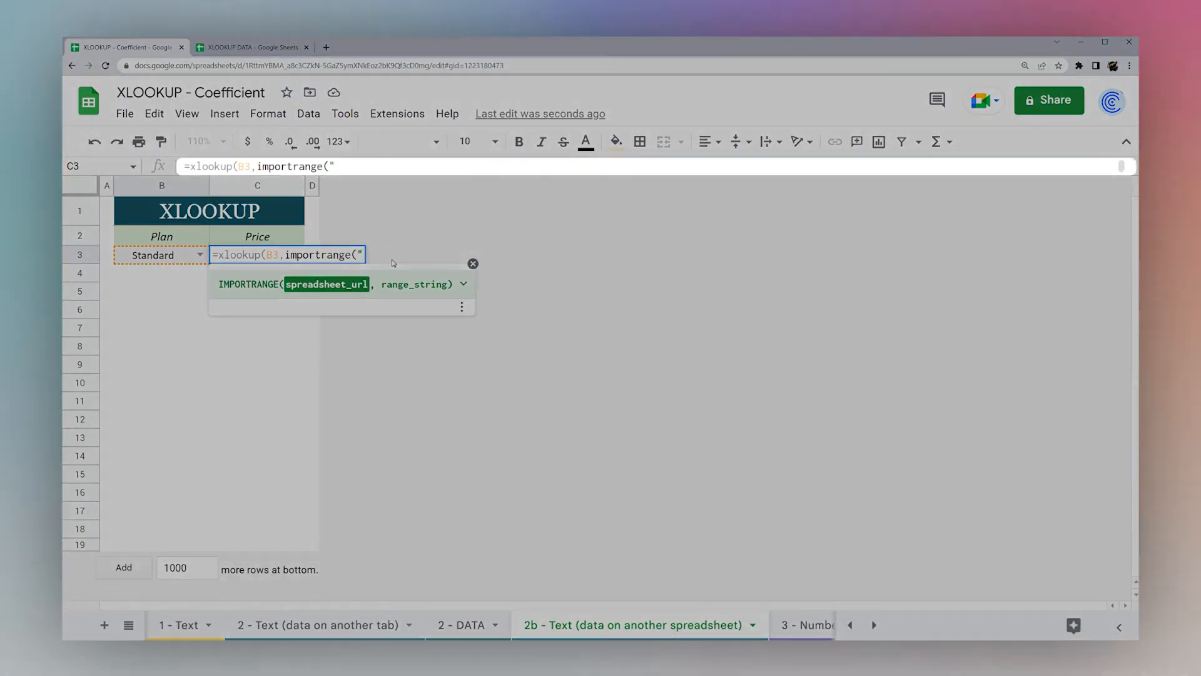
key("ctrl+v")
type("\",\"D")
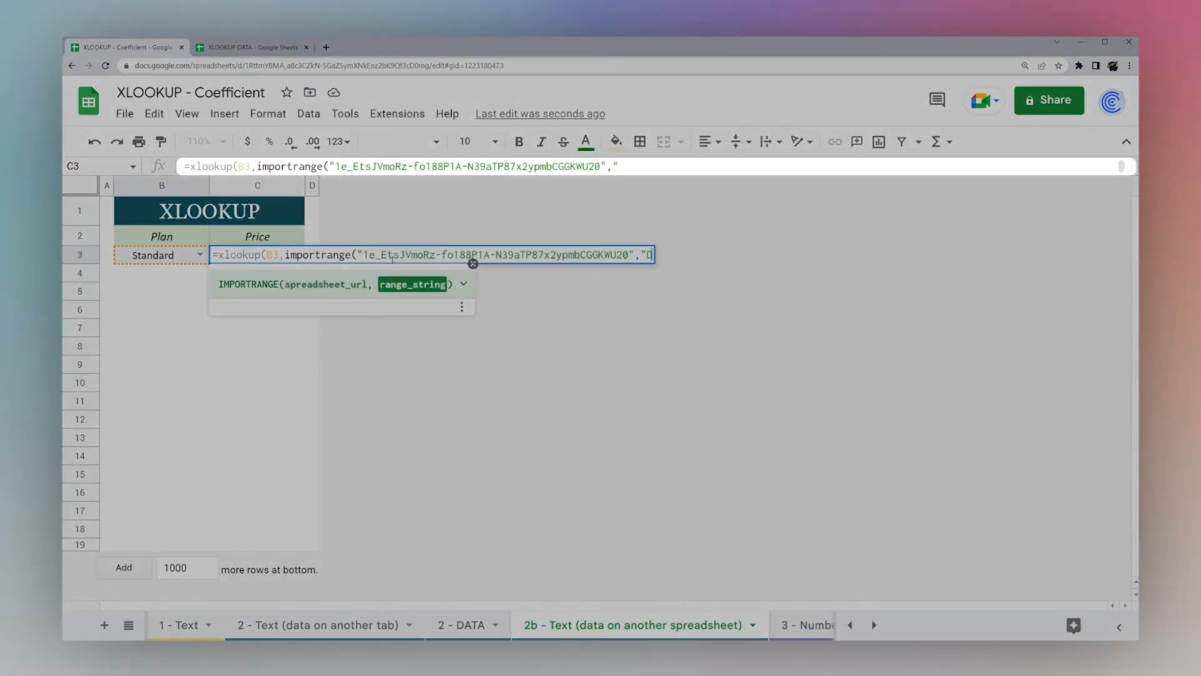
type("ATA!A:A\")")
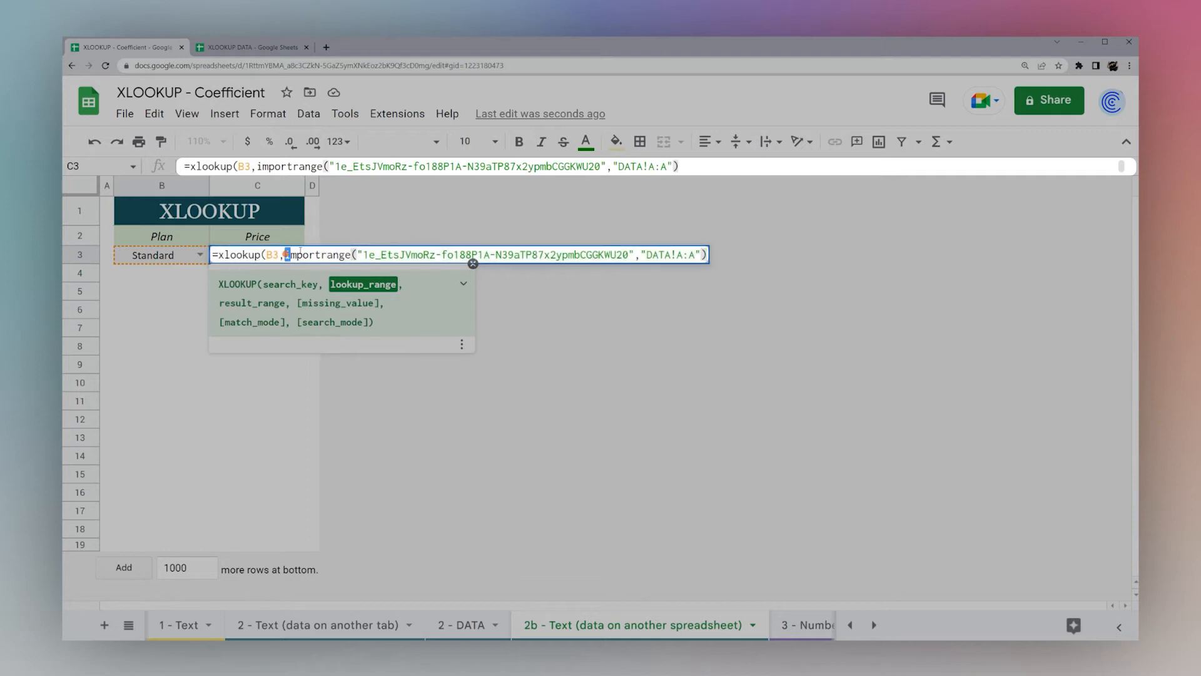
Copy the whole IMPORTRANGE expression and paste it after a comma as the XLOOKUP's result range
left_click_drag(285, 255, 712, 258)
left_click(712, 257)
type(",")
key("ctrl+v")
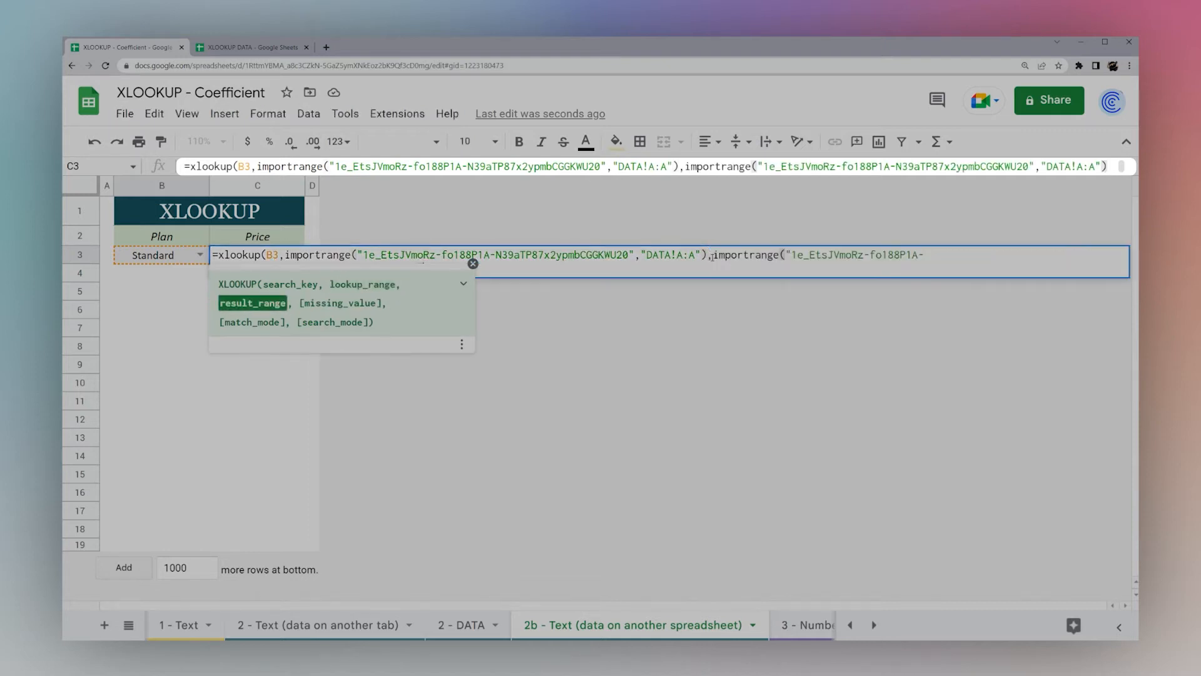
left_click(473, 265)
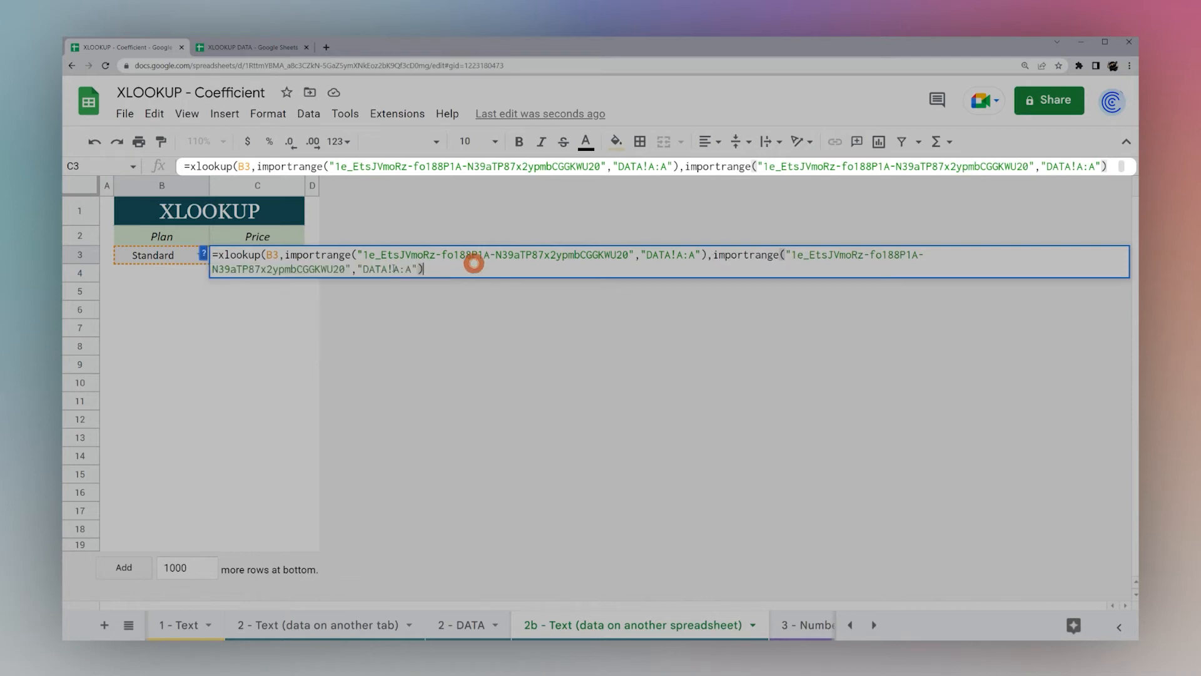
Set the second IMPORTRANGE's range to "DATA!C:C" and enter the formula in C3, allowing access to the source spreadsheet
left_click(399, 269)
key("BackSpace")
type("C")
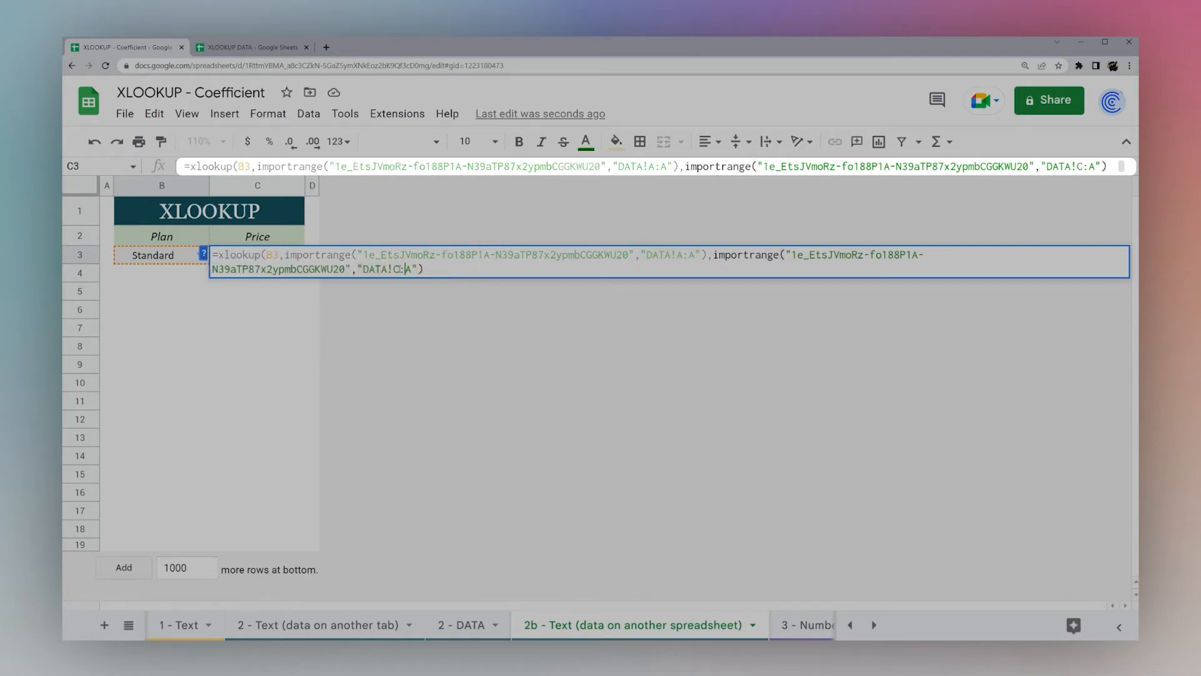
key("Right")
key("BackSpace")
type("C")
key("Right")
key("Right")
type(")")
key("Return")
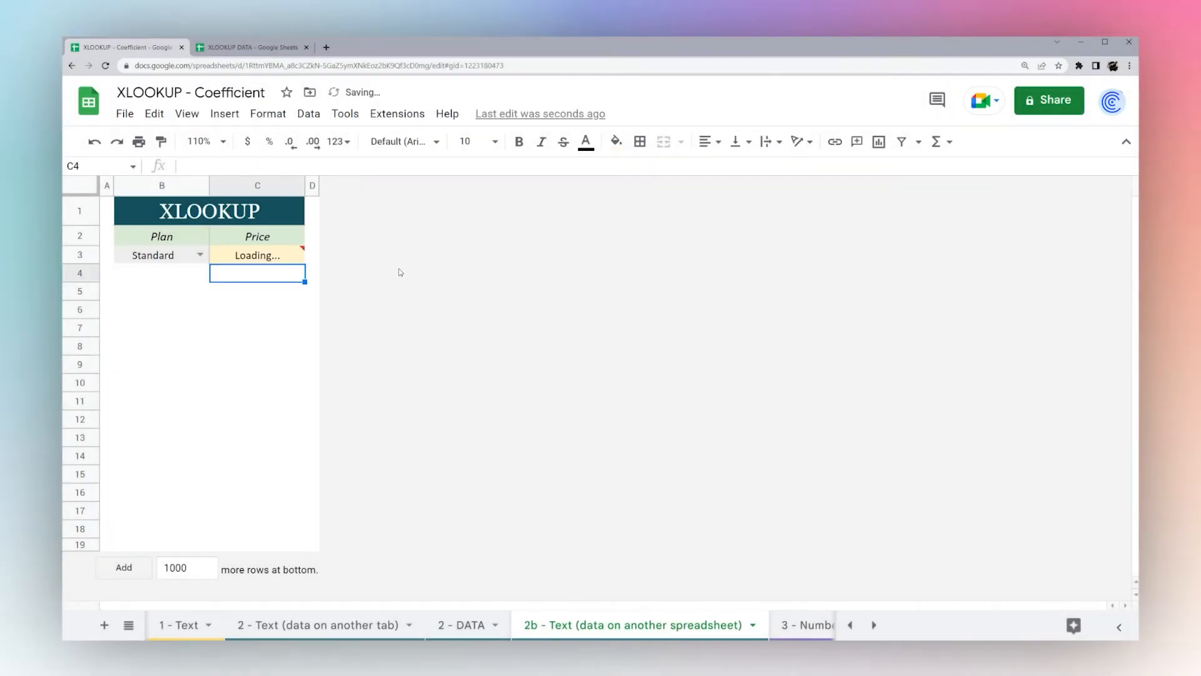
left_click(279, 256)
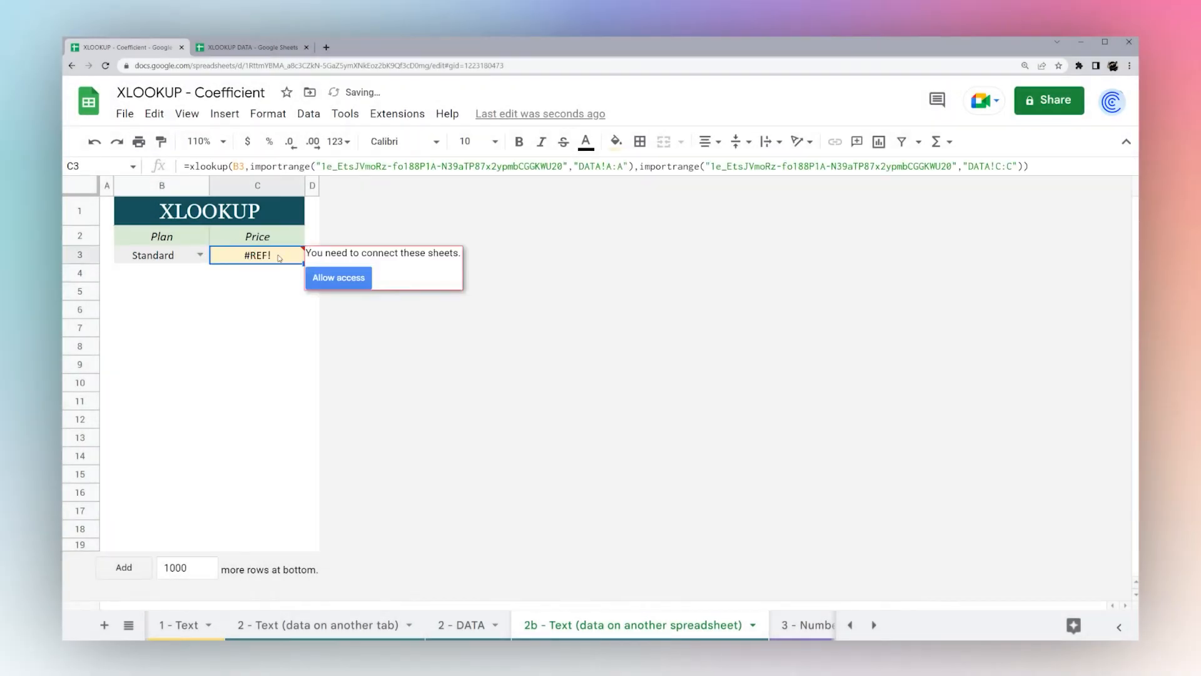
left_click(338, 277)
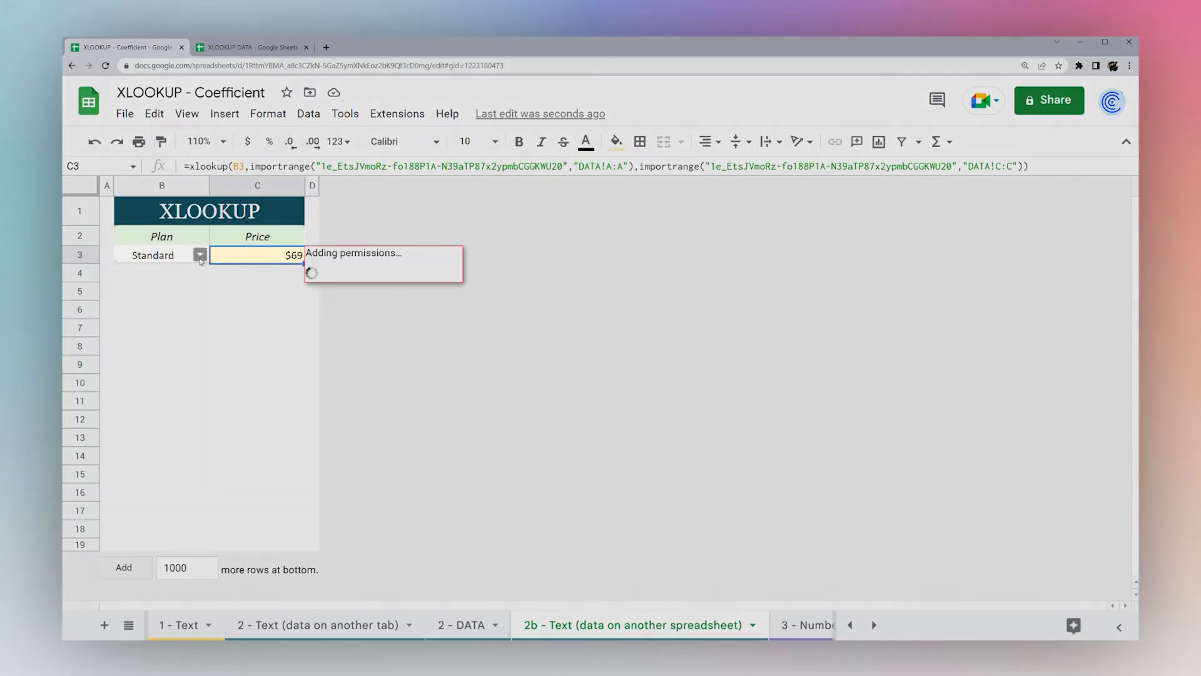
Test the price lookup with the Business and Enterprise plans in B3, comparing the prices against the XLOOKUP DATA spreadsheet
left_click(199, 254)
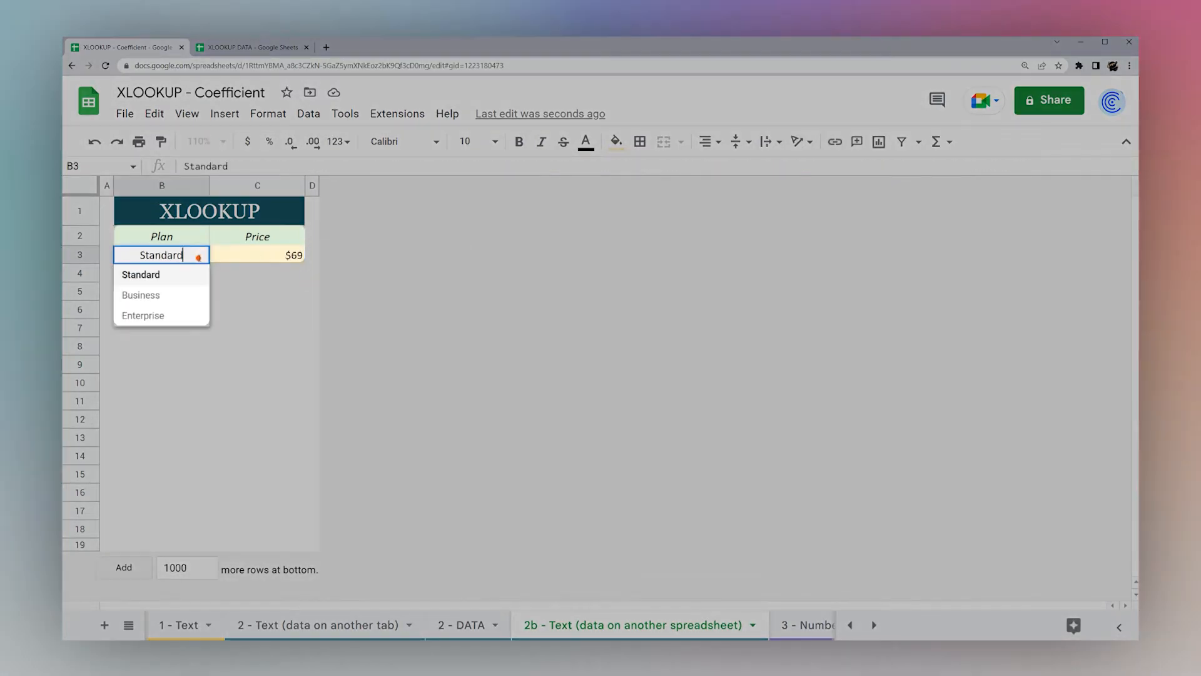
left_click(146, 298)
left_click(200, 254)
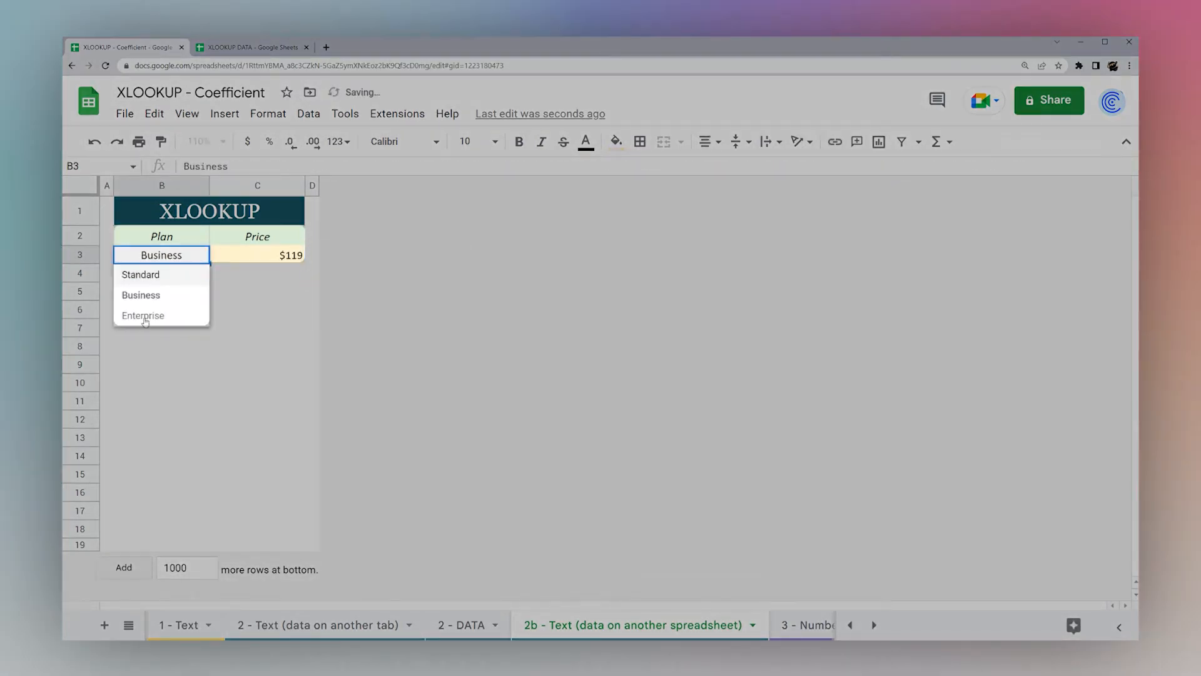
left_click(144, 316)
left_click(242, 47)
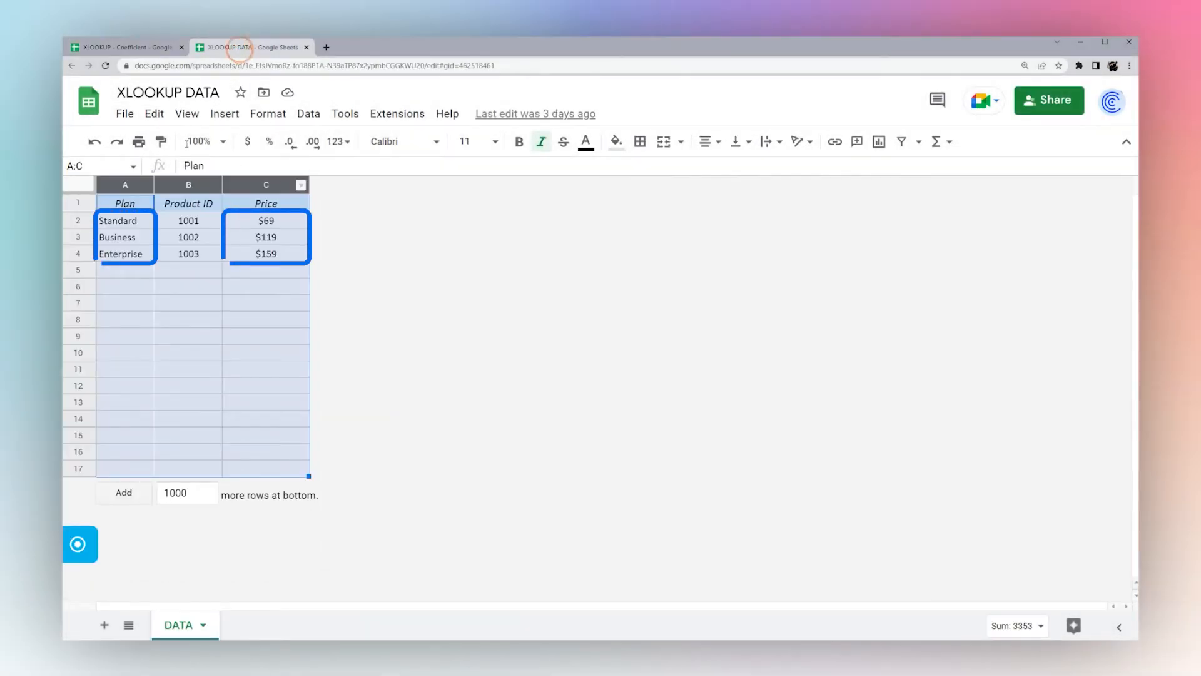
left_click(149, 50)
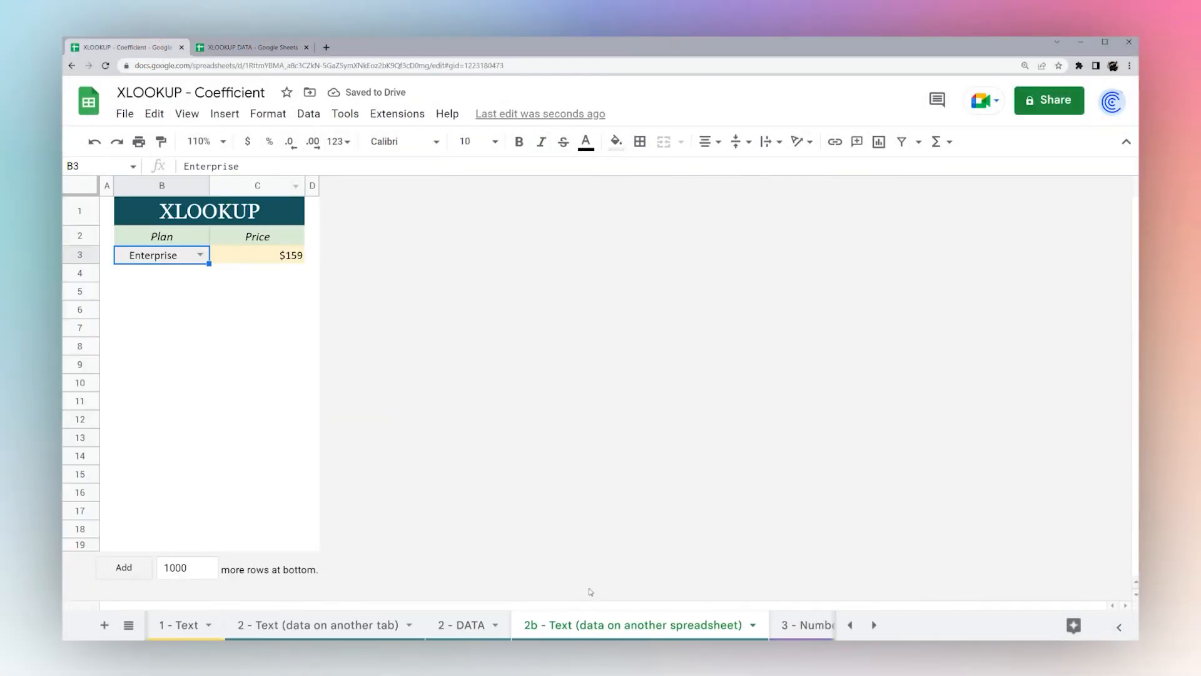
Go to the "3 - Numbers (Sorted)" sheet and enter 200 as the Spent amount in B3
left_click(774, 626)
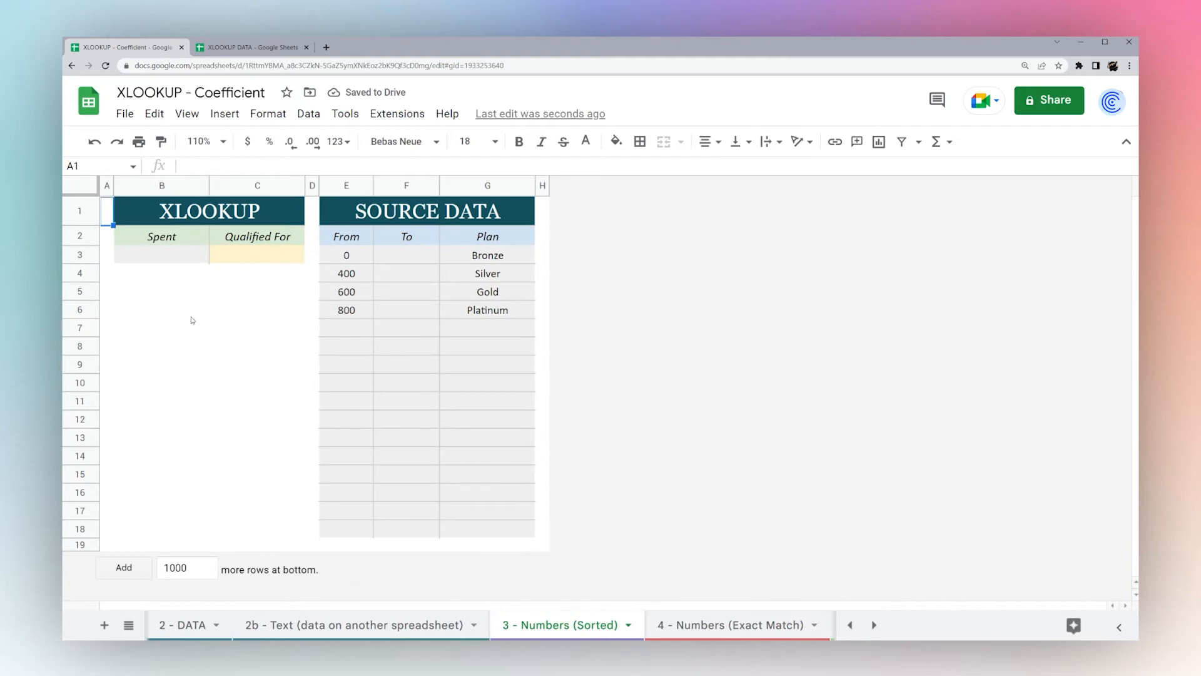
left_click(169, 259)
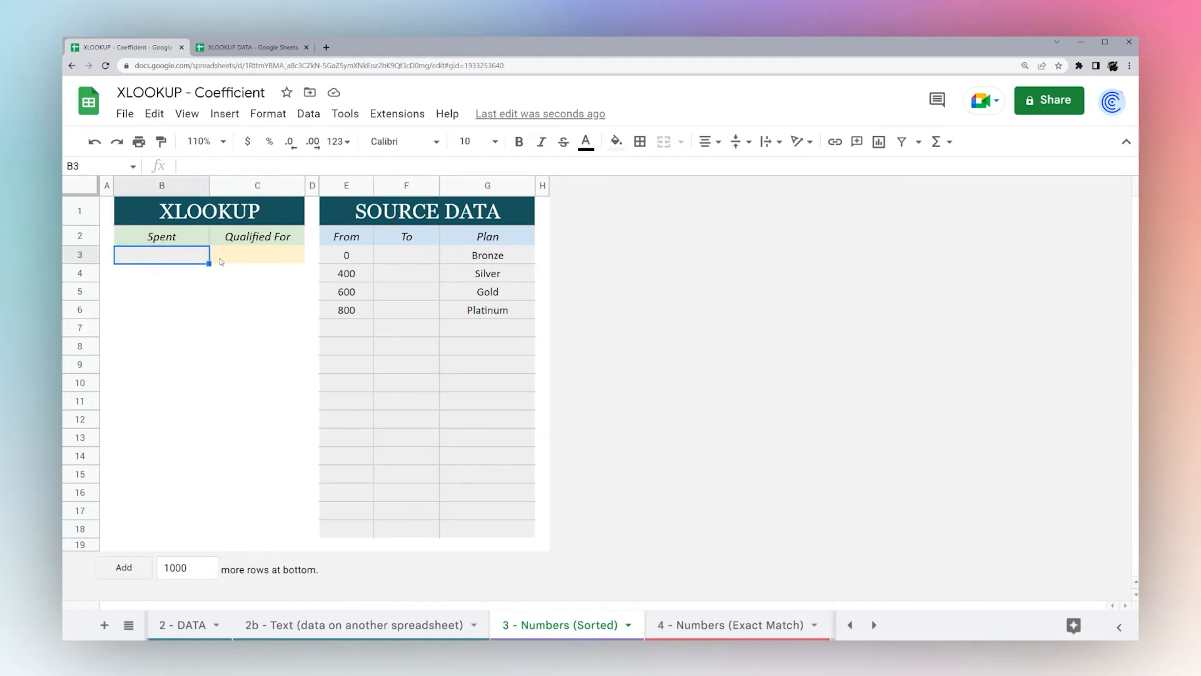
left_click(243, 258)
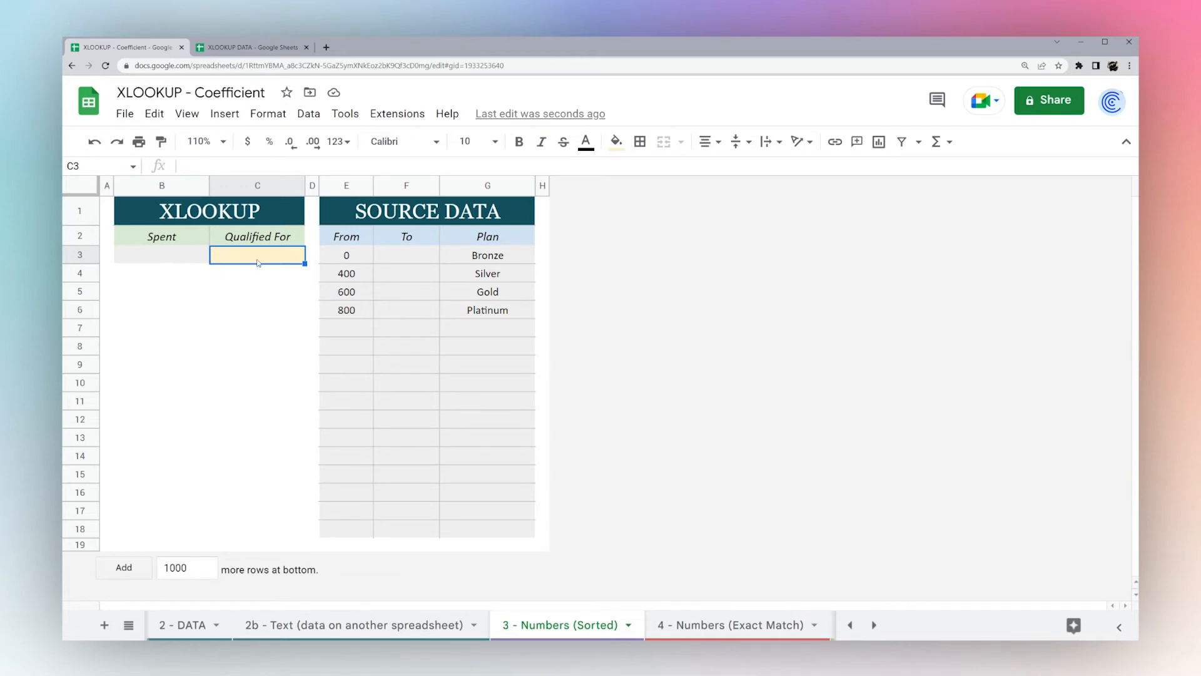
left_click(191, 261)
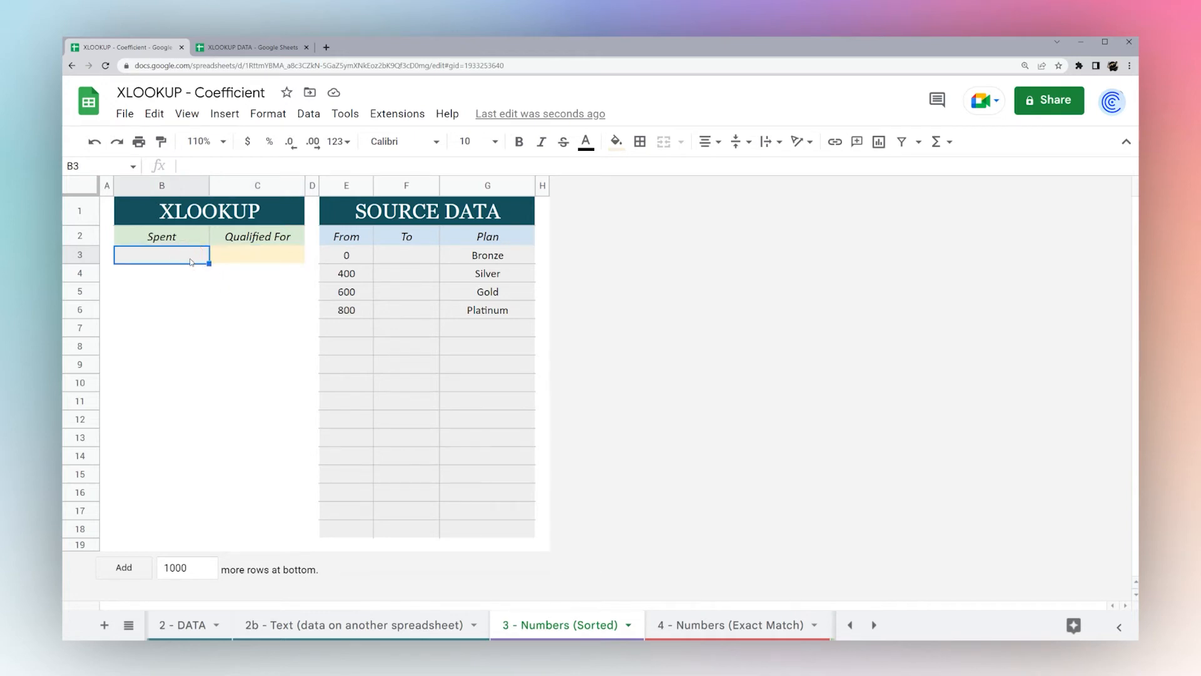
type("200")
key("Return")
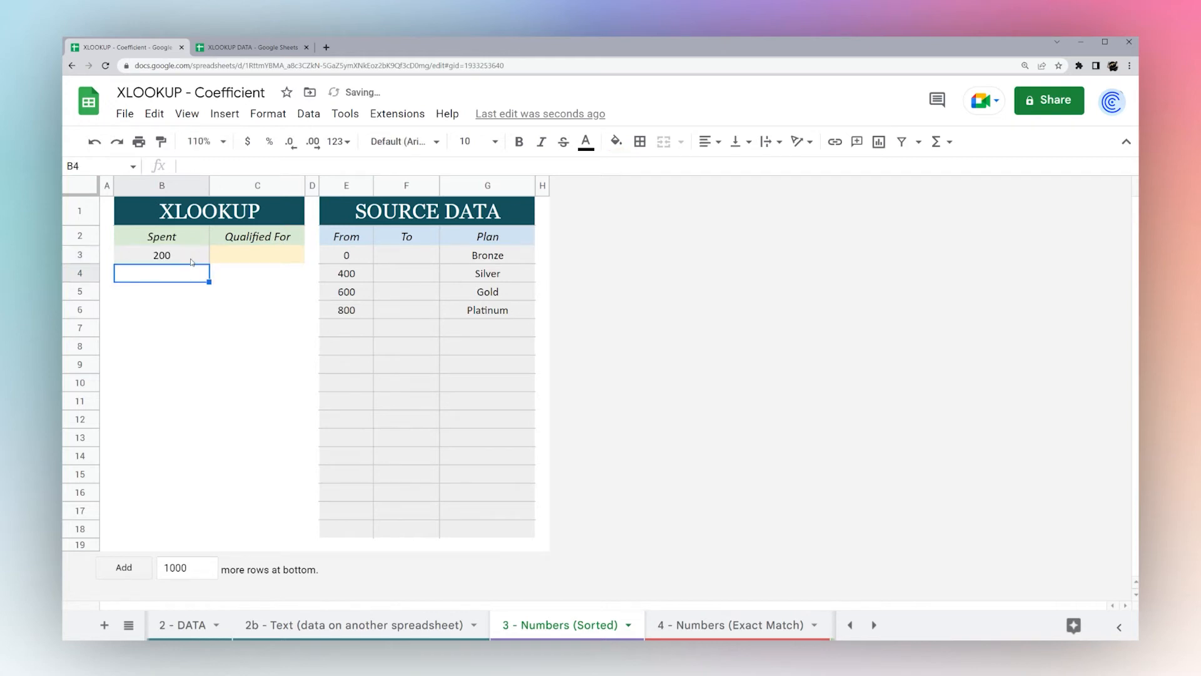
Fill the source data's To column with 399 for Bronze, 599 for Silver and 799 for Gold, and select the Bronze row
left_click_drag(346, 259, 488, 257)
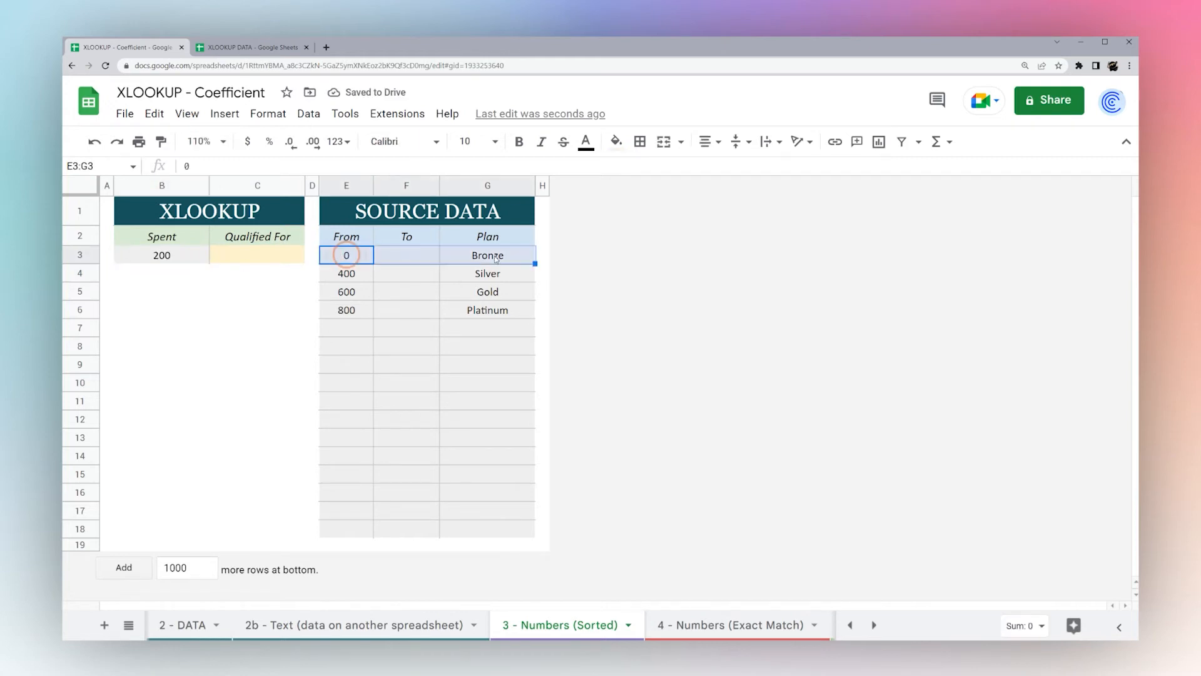
left_click(414, 261)
type("399")
key("Return")
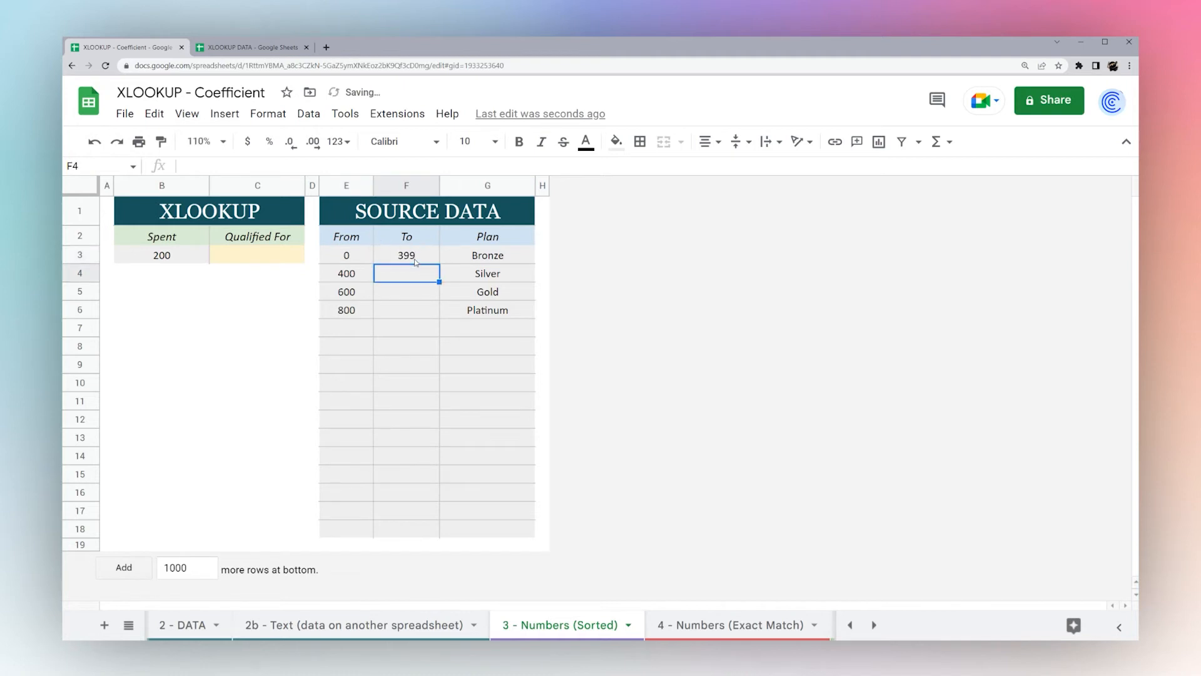
type("599")
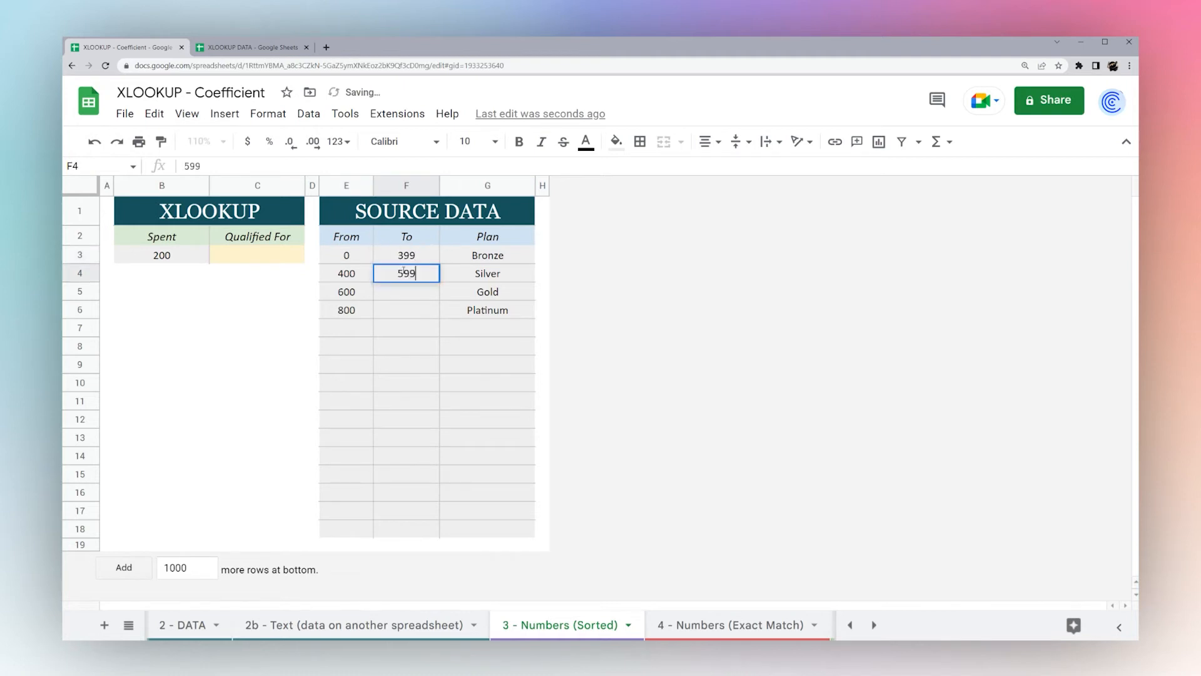
key("Return")
type("799")
key("Return")
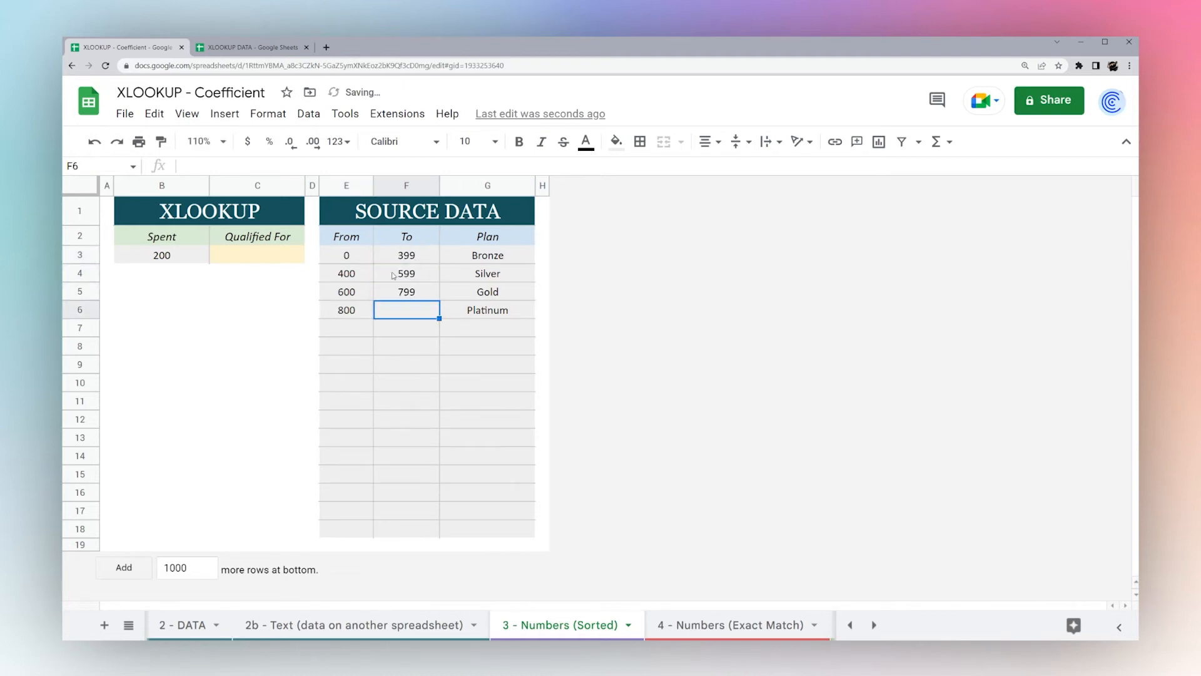
left_click_drag(346, 255, 488, 256)
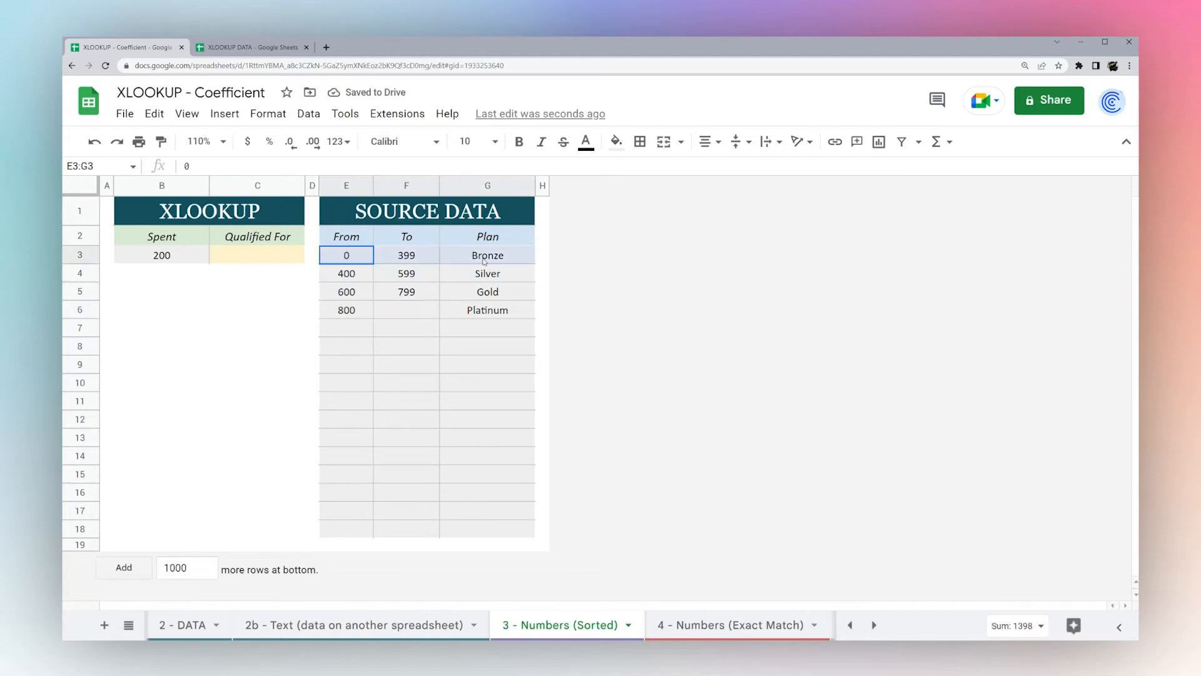
Enter =vlookup(B3,E3:G18,3,true) in C3 to find the plan the spent amount qualifies for
left_click(251, 261)
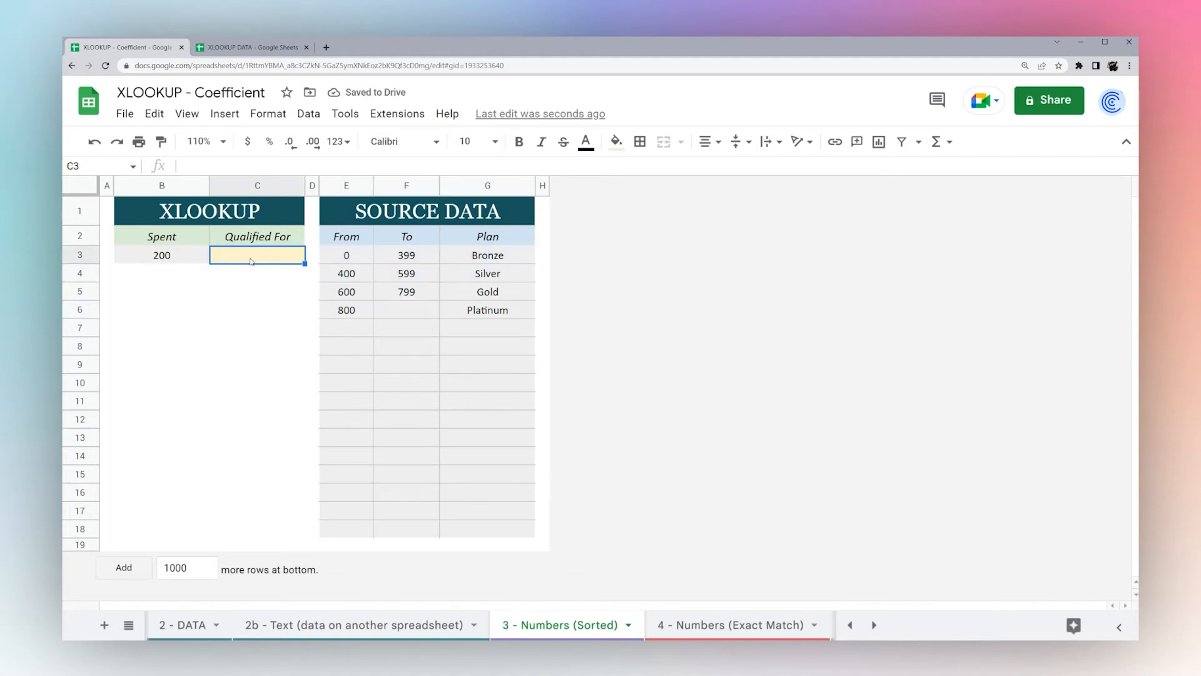
type("=vloo")
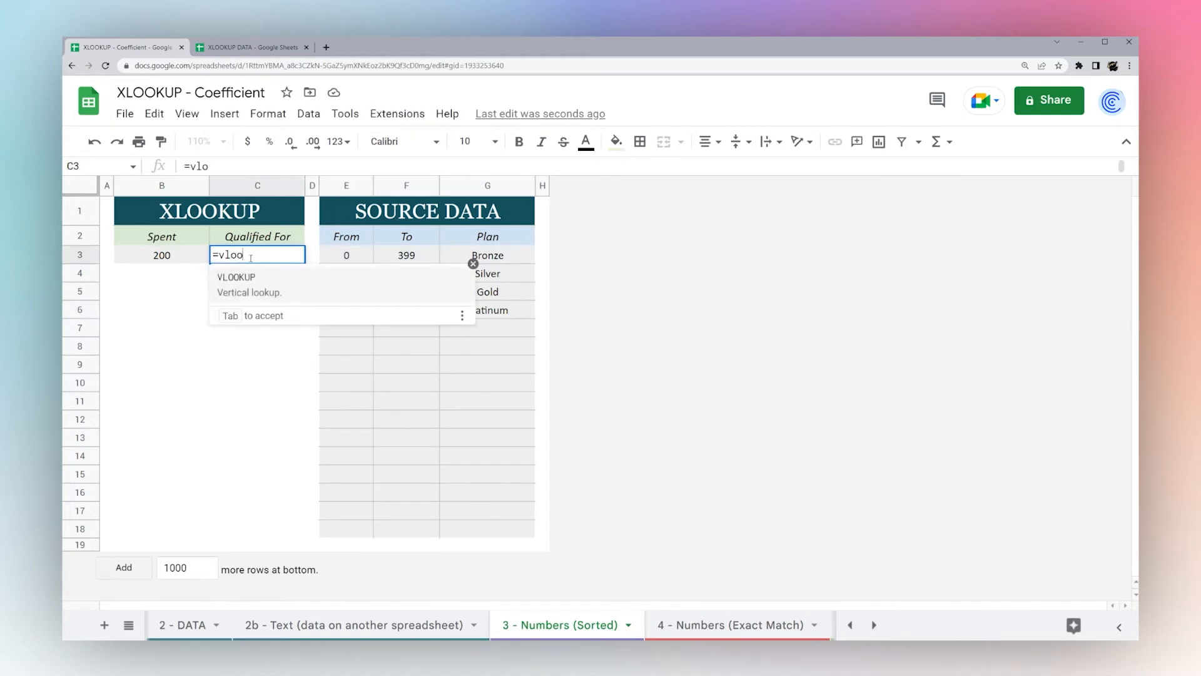
type("kup(")
left_click(144, 257)
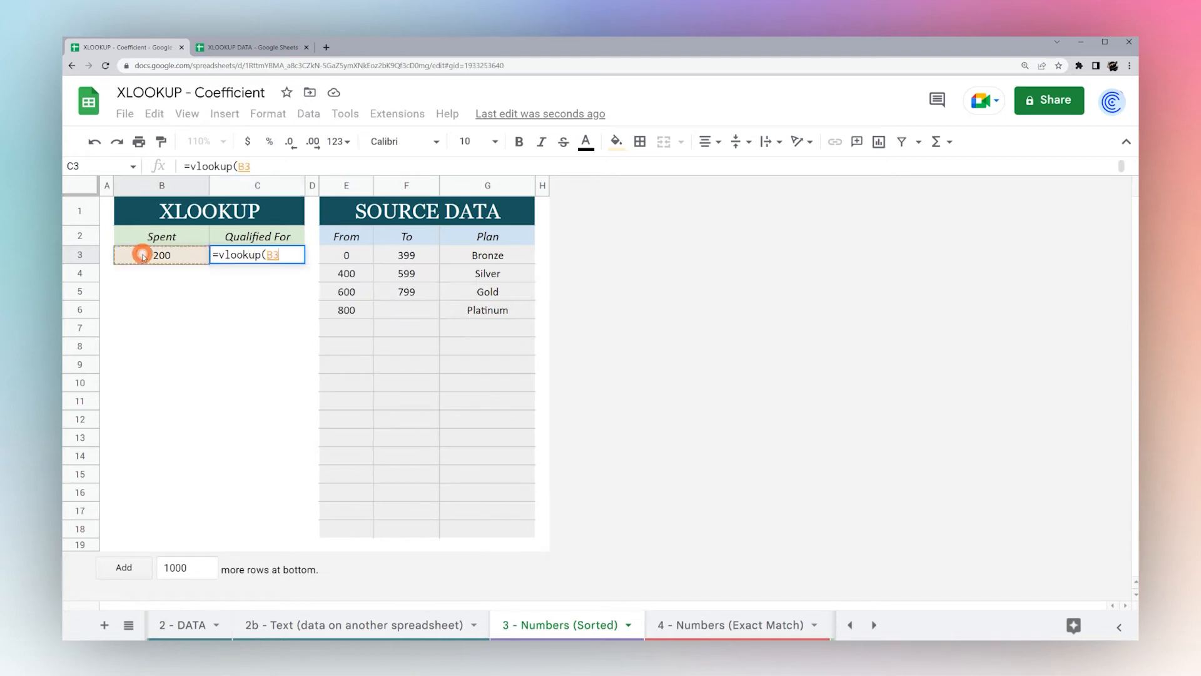
type(",")
left_click_drag(371, 259, 474, 532)
type(",3,true)")
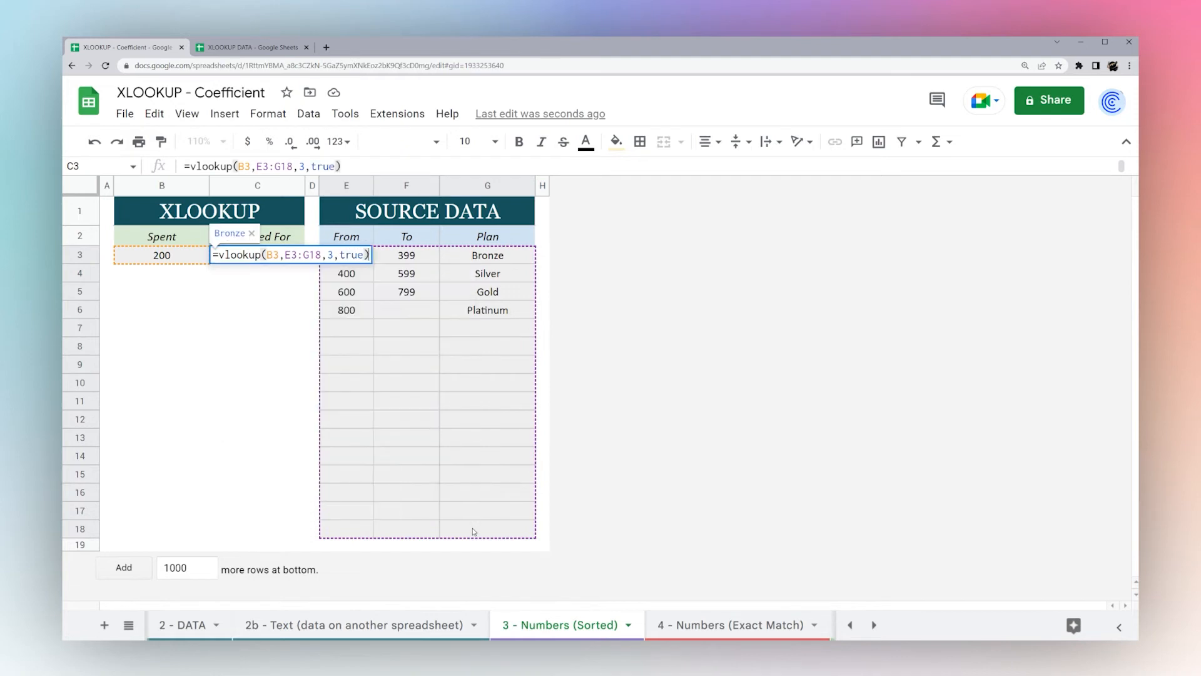
key("Return")
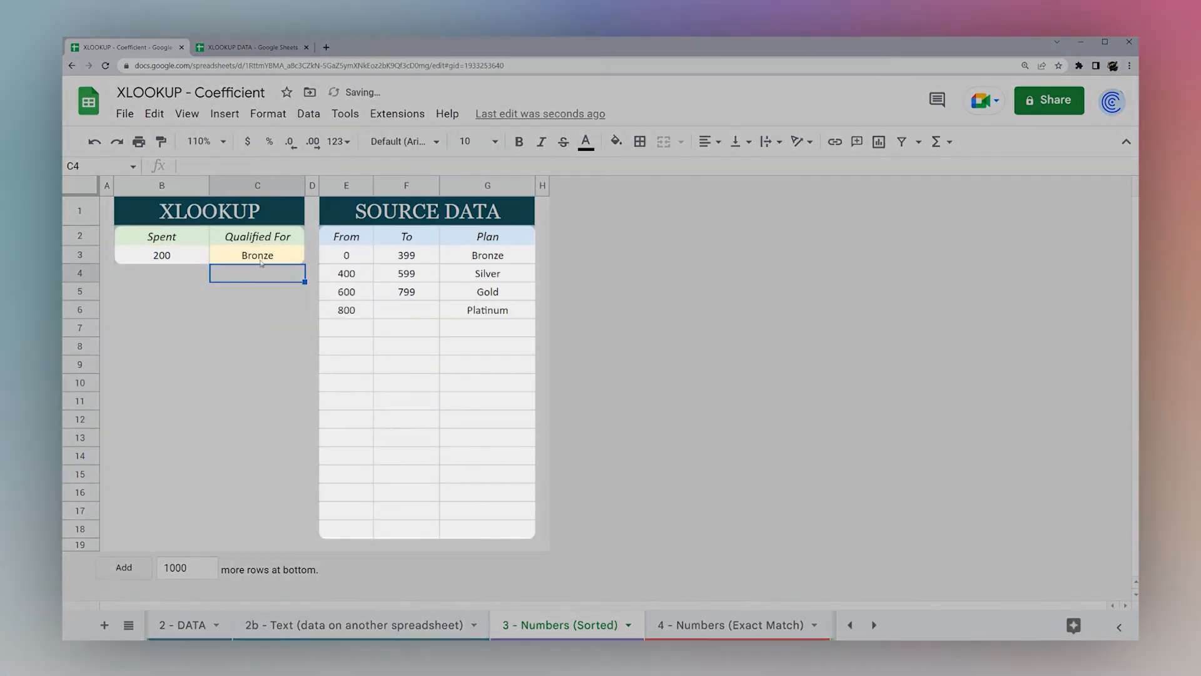
Test the VLOOKUP by changing the Spent amount in B3 to 400
left_click(256, 258)
left_click(188, 261)
type("400")
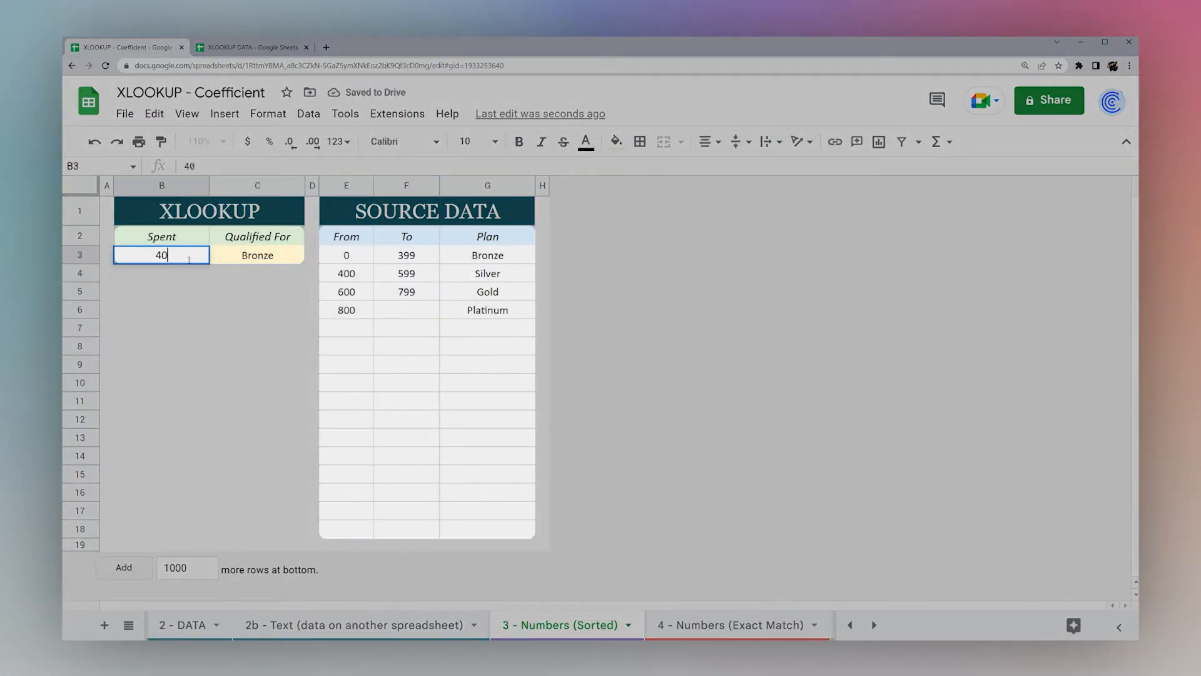
key("Return")
Replace the formula in C3 with an XLOOKUP of B3 that searches E3:E18 and returns G3:G18, continuing to the missing value argument
left_click(257, 258)
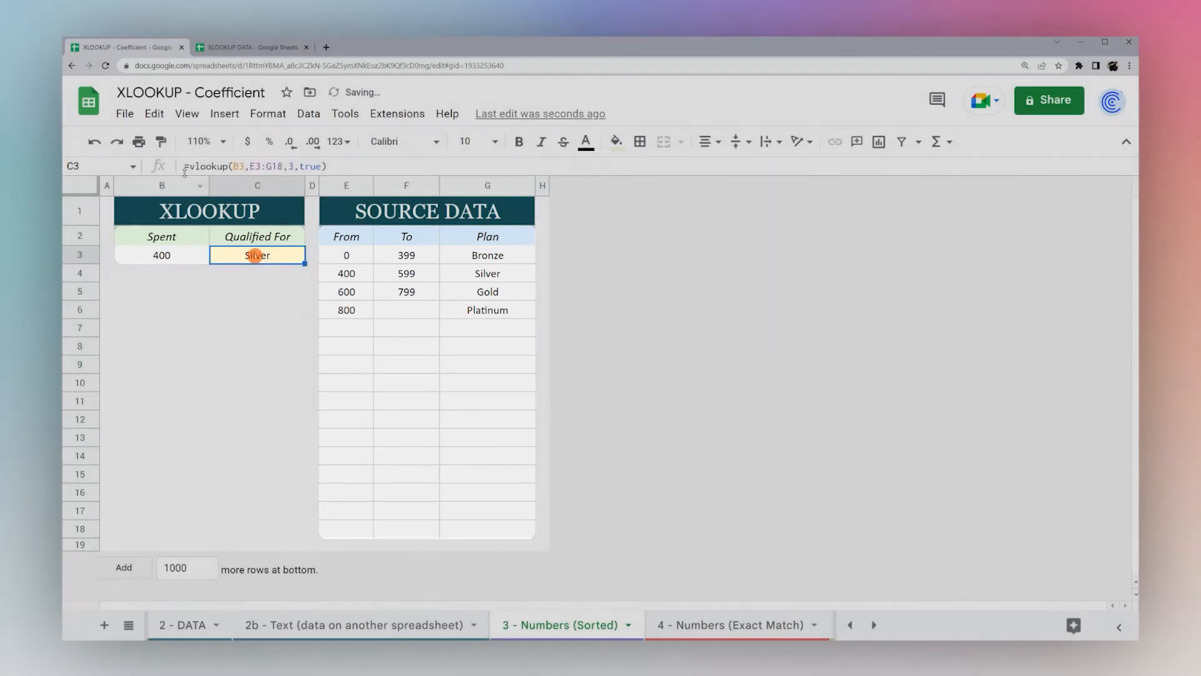
left_click_drag(188, 166, 430, 174)
type("xlookup(")
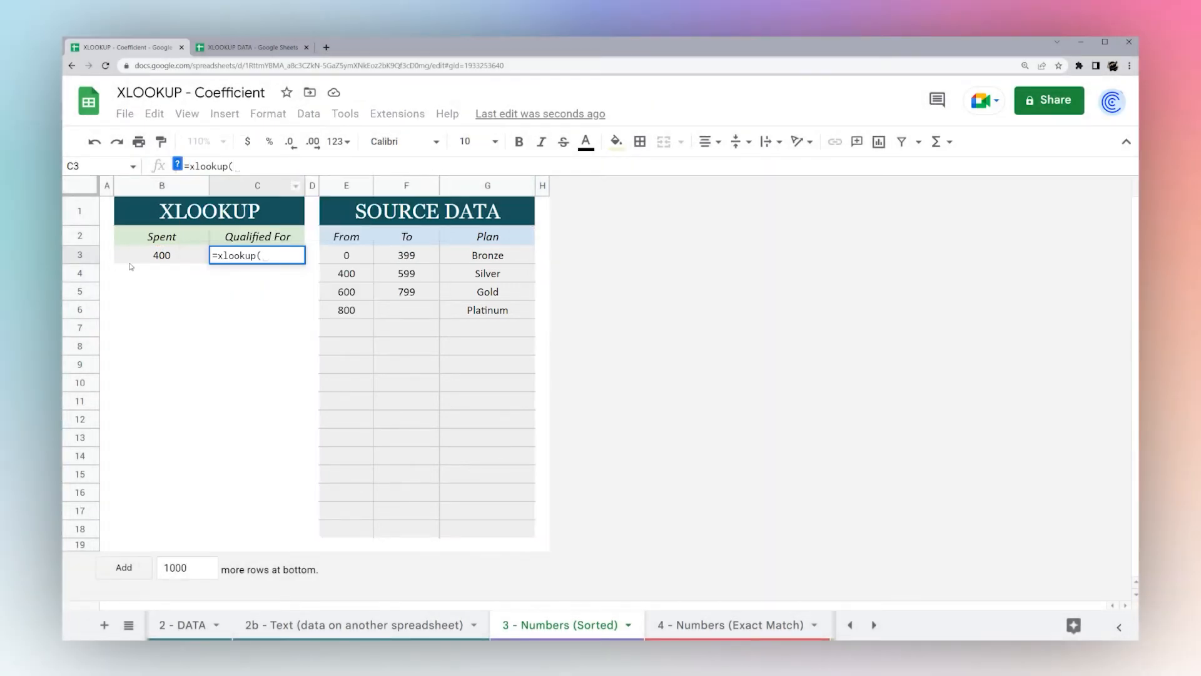
left_click(156, 253)
type(",")
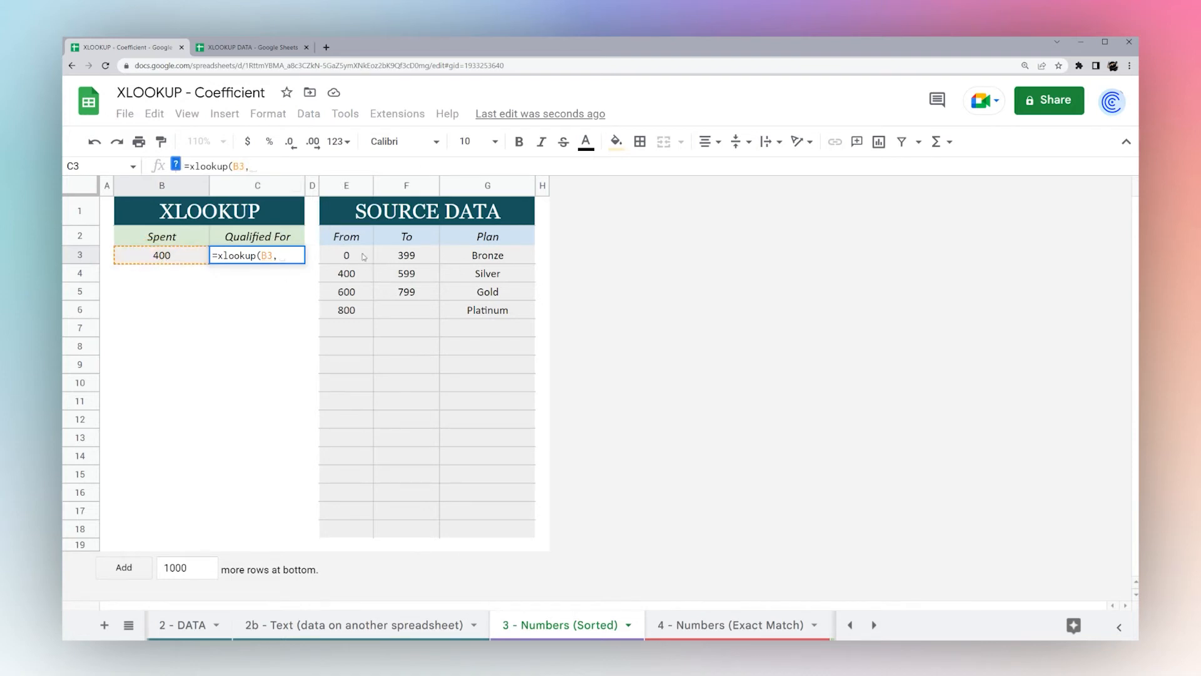
left_click_drag(351, 257, 346, 532)
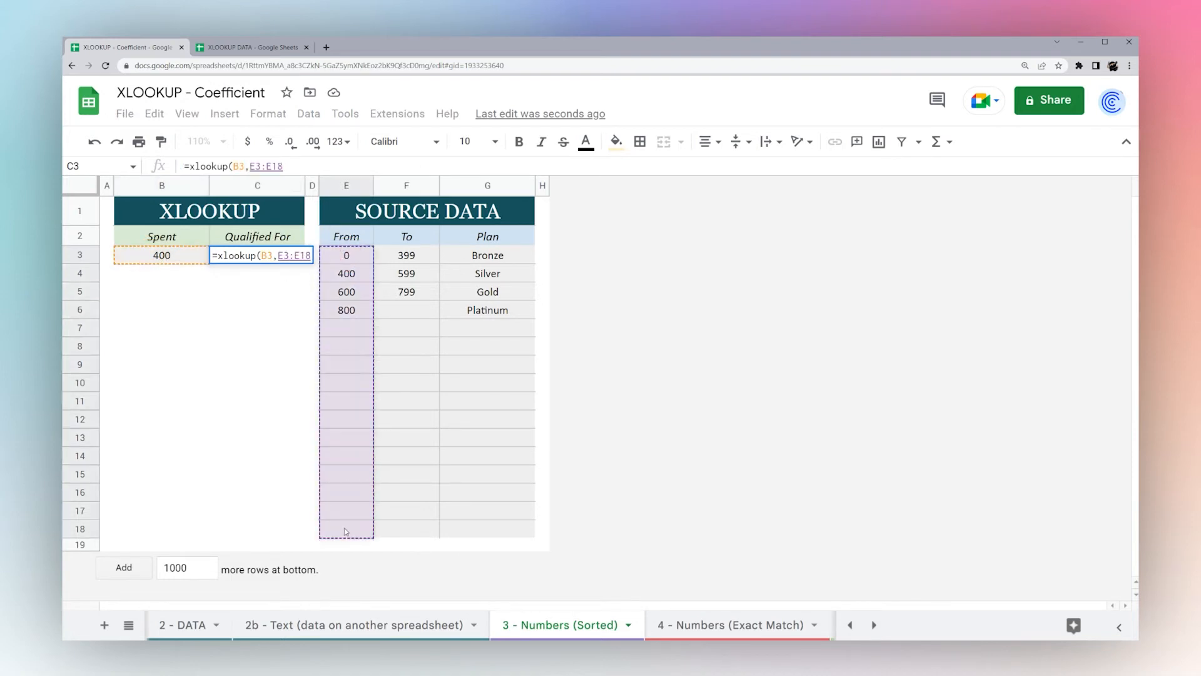
type(",")
left_click_drag(475, 261, 474, 535)
type(",")
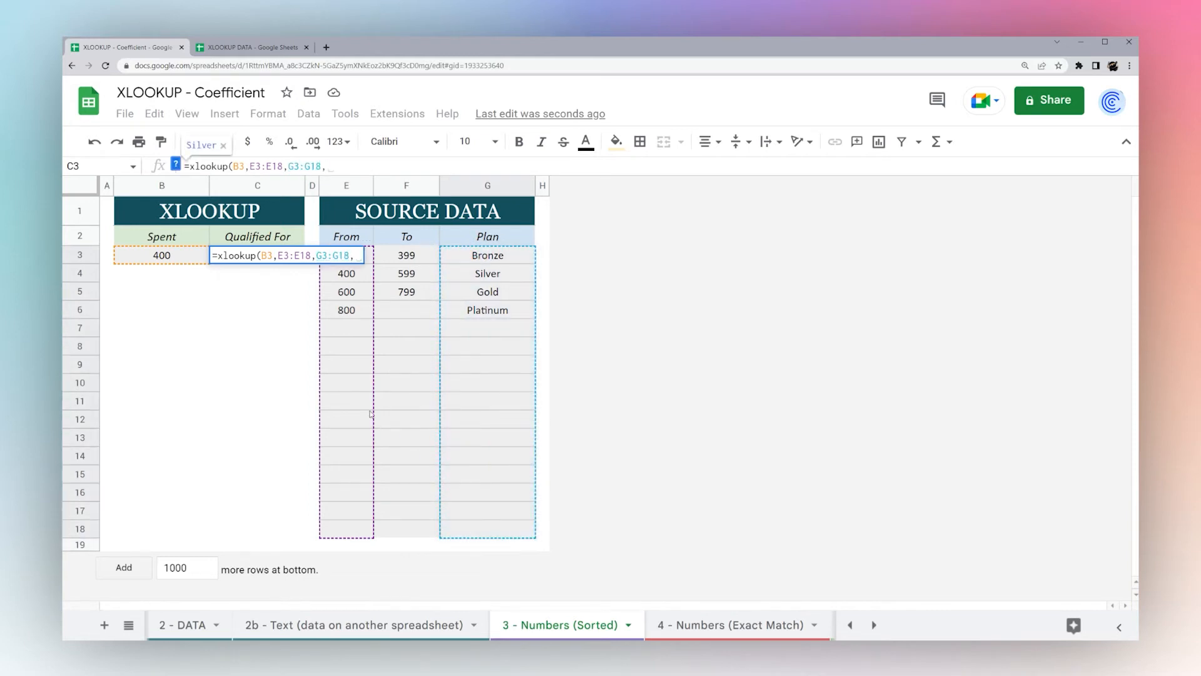
Leave the XLOOKUP's missing value blank, read the match_mode help, and enter the formula in C3 with match mode -1
left_click(176, 166)
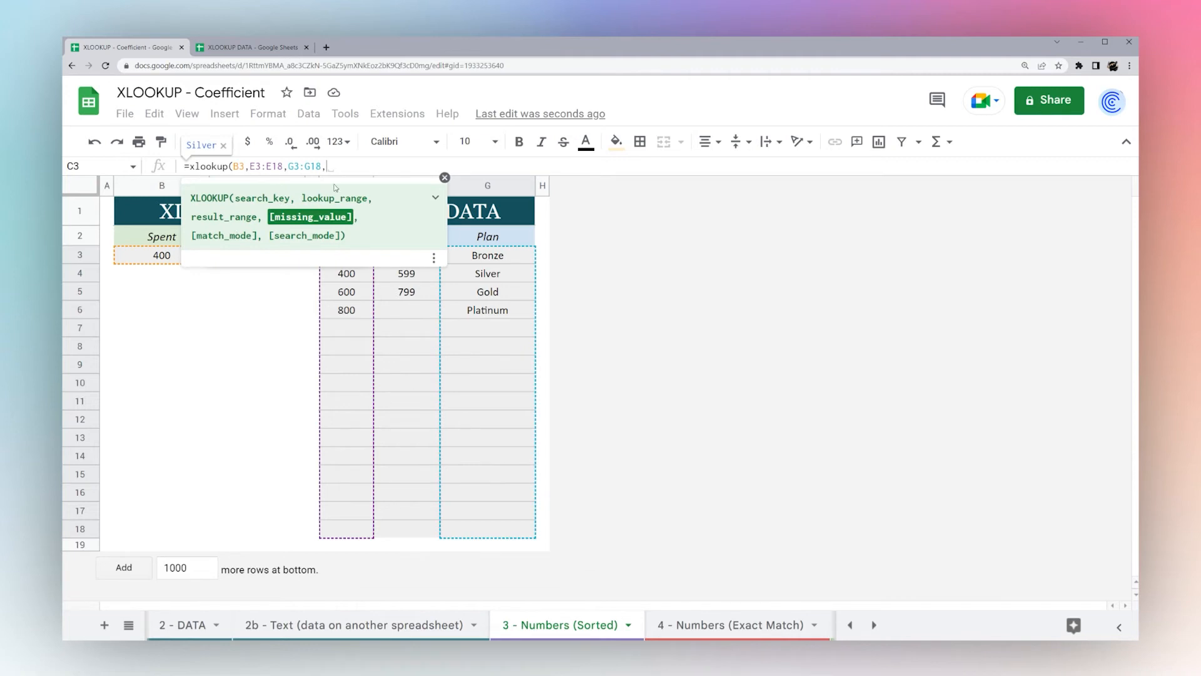
type(",")
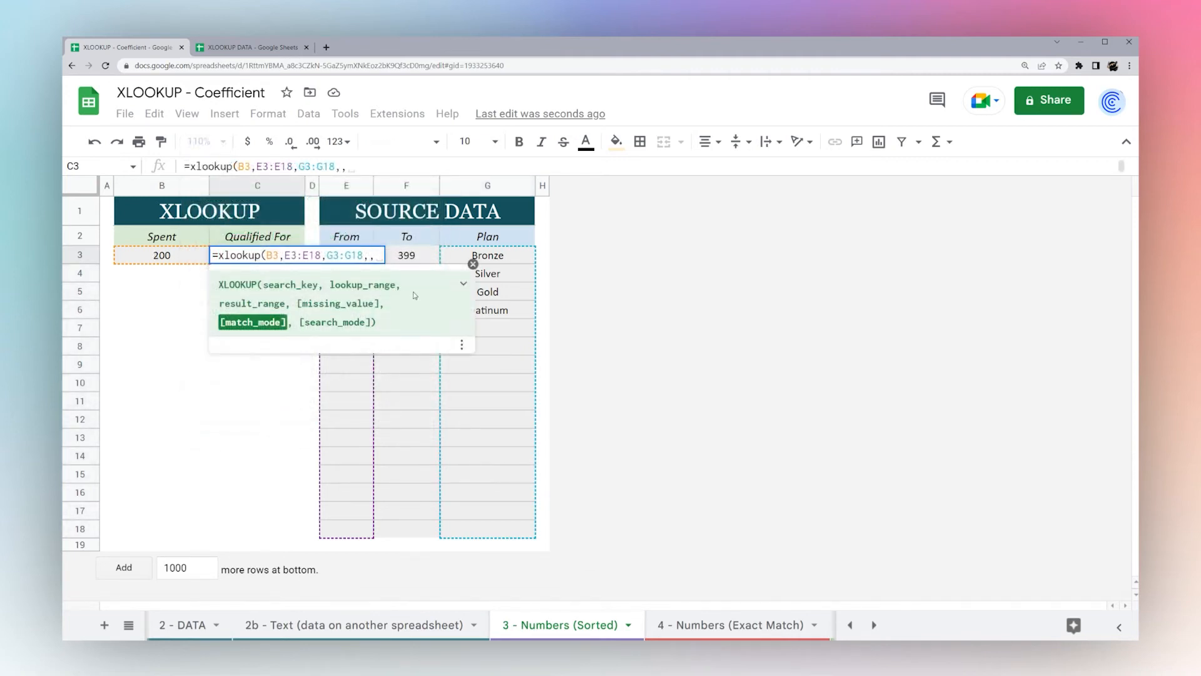
left_click(452, 289)
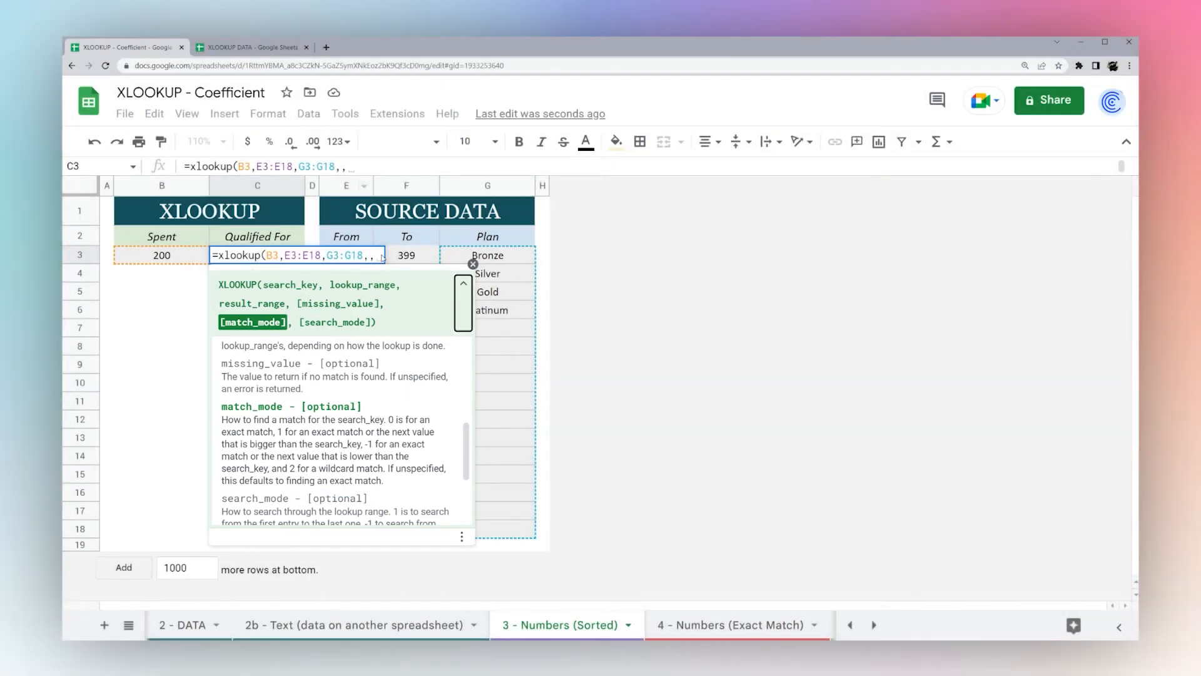
type("-1")
key("Return")
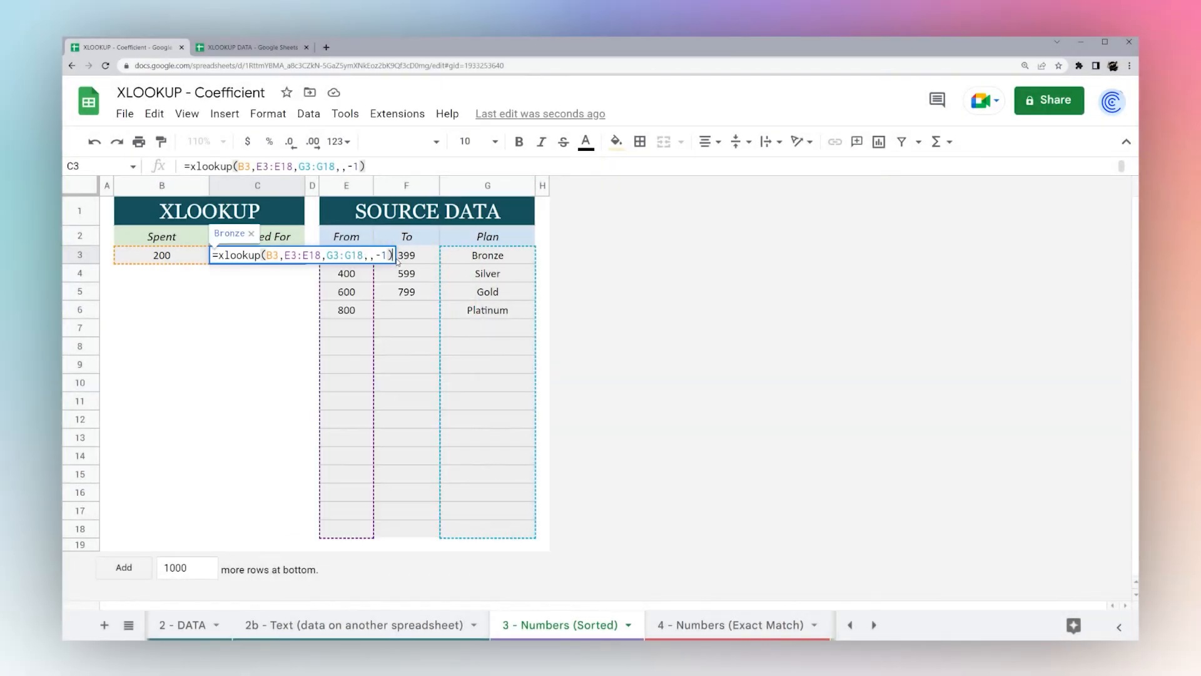
left_click(257, 257)
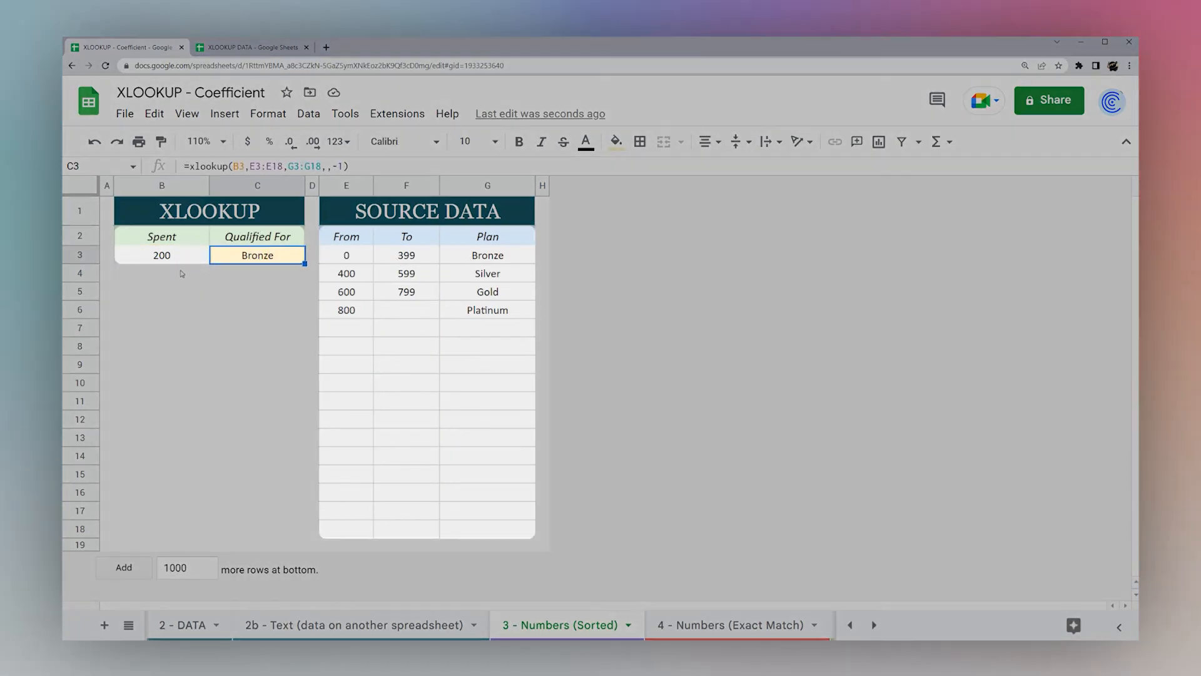
Test the XLOOKUP with Spent amounts of 400, 600, 800 and finally 1000 in B3
left_click(183, 262)
type("0")
key("Return")
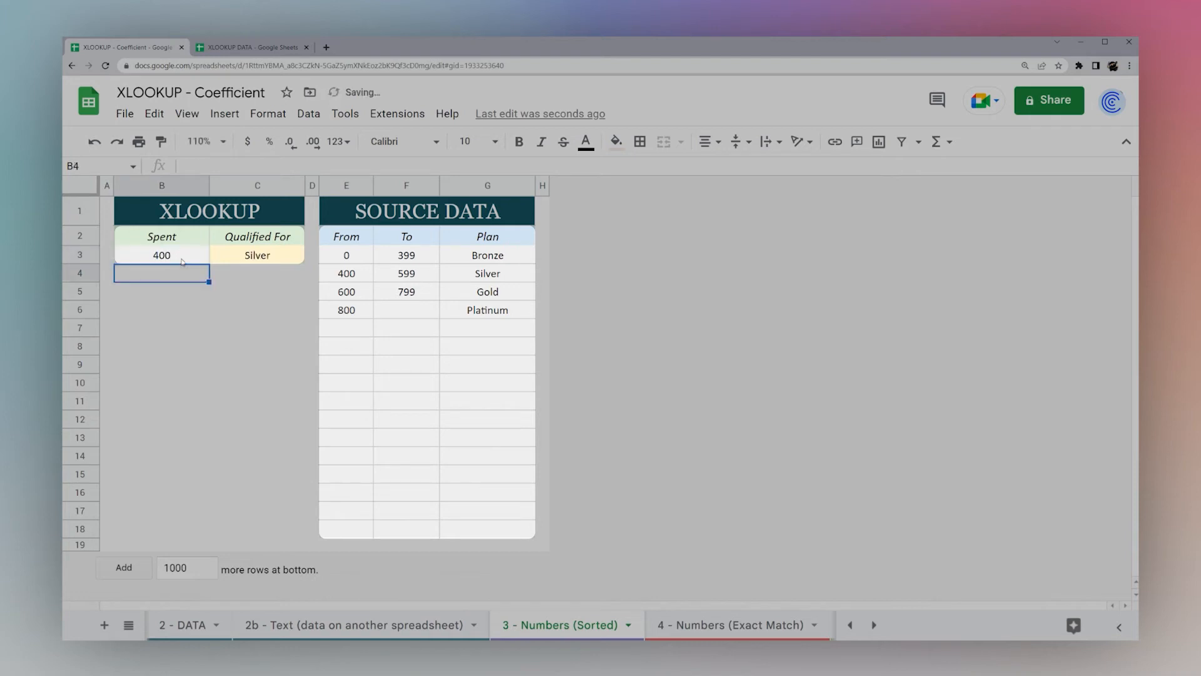
left_click(176, 262)
type("600")
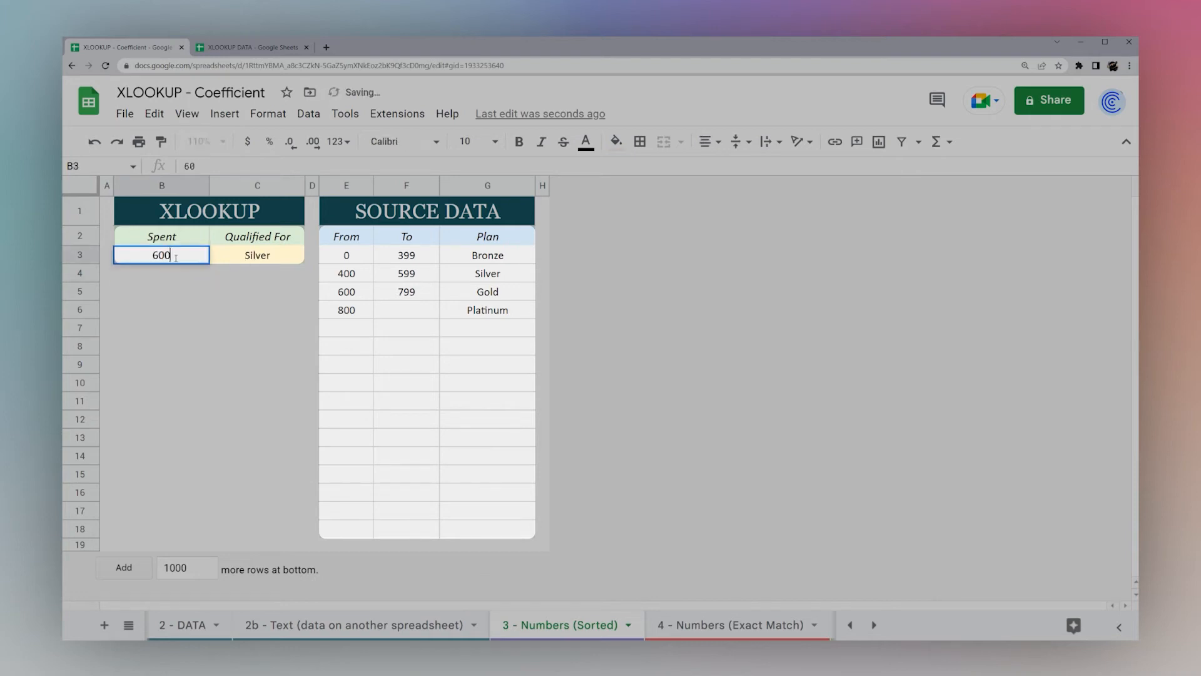
key("Return")
left_click(160, 258)
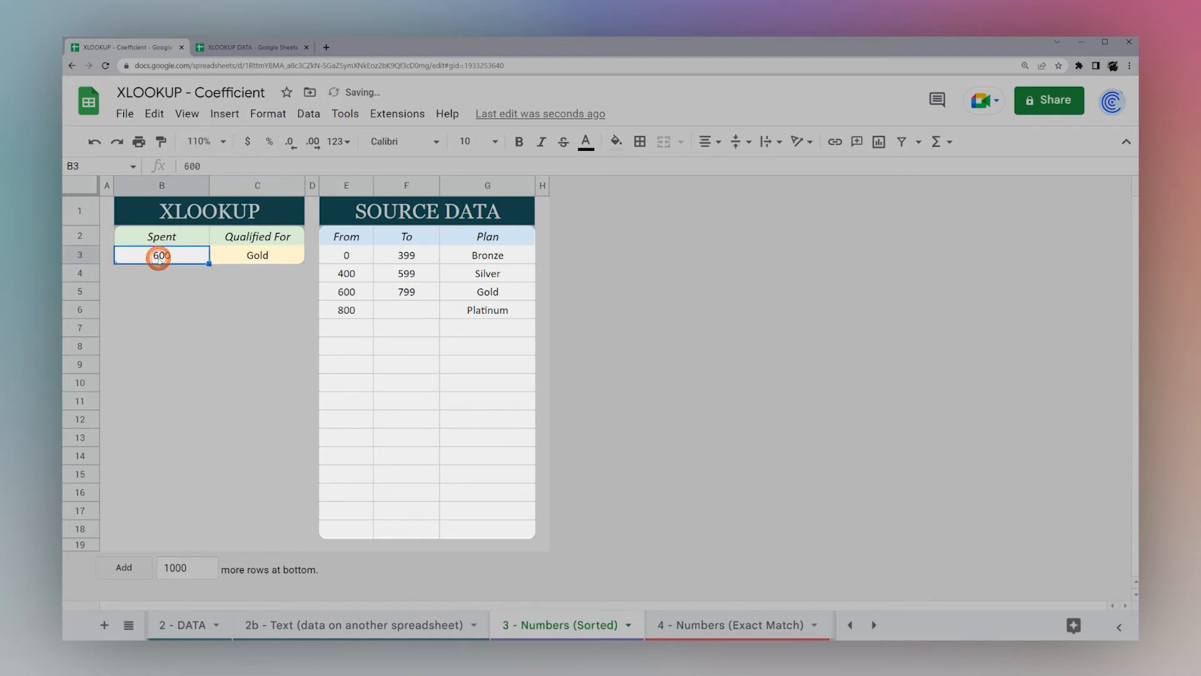
type("800")
key("Return")
left_click(178, 258)
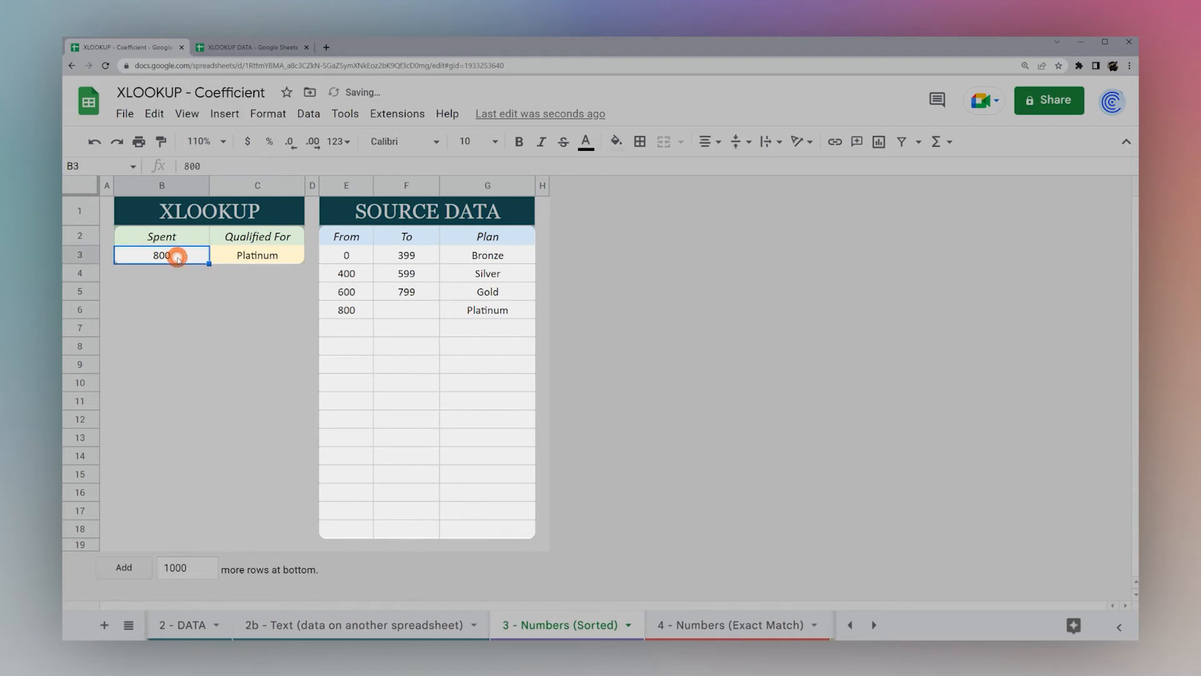
type("1000")
key("Return")
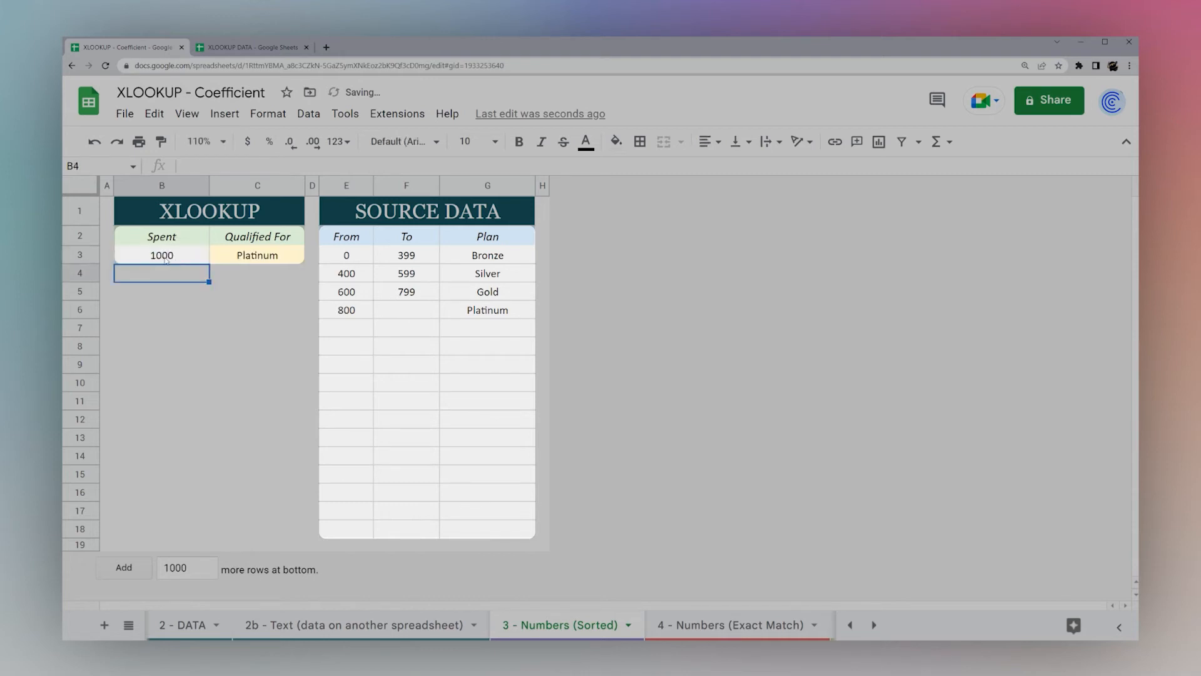
Test the XLOOKUP with a Spent amount of 500 in B3 and select the matching source row E4:G4
left_click(166, 259)
type("500")
key("Return")
left_click(168, 257)
left_click_drag(345, 276, 455, 274)
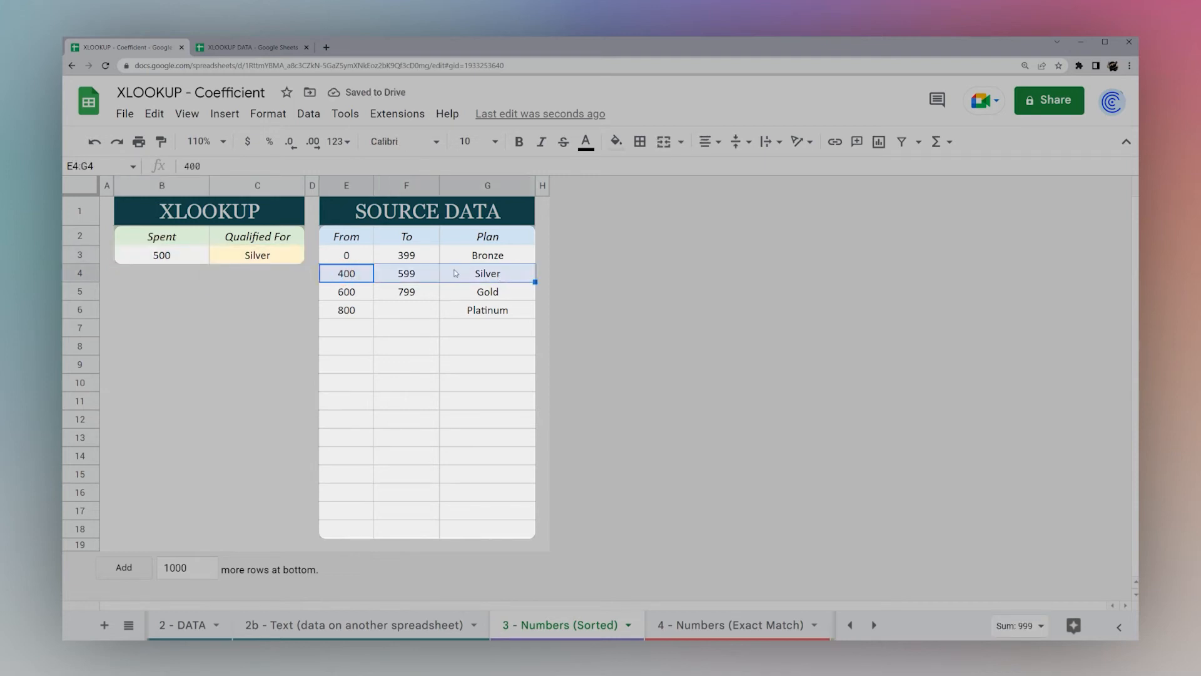
Examine the -1 match mode argument in the XLOOKUP formula in C3 without changing it
left_click(231, 254)
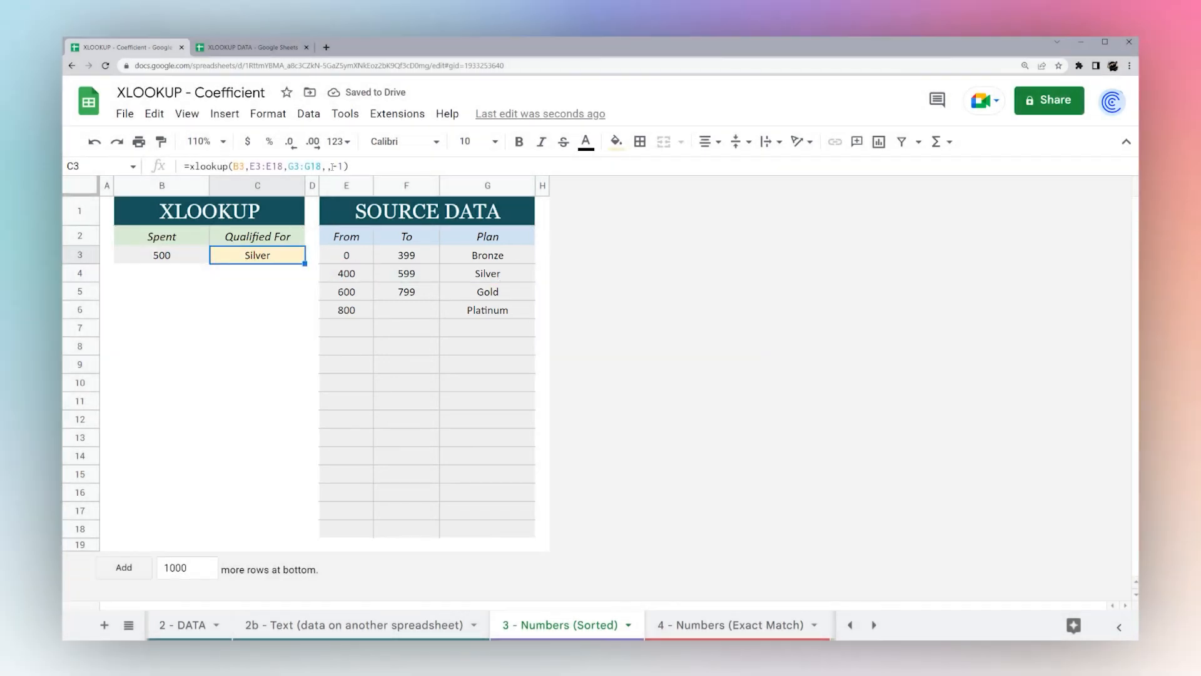
double_click(333, 165)
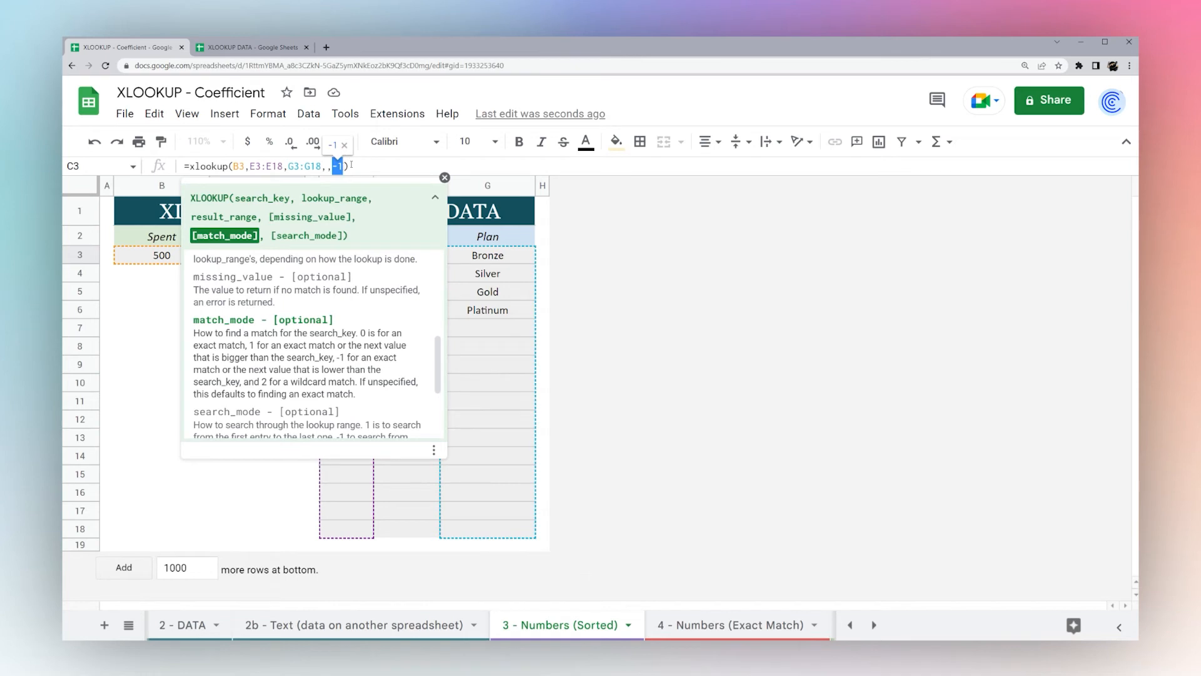
left_click(445, 177)
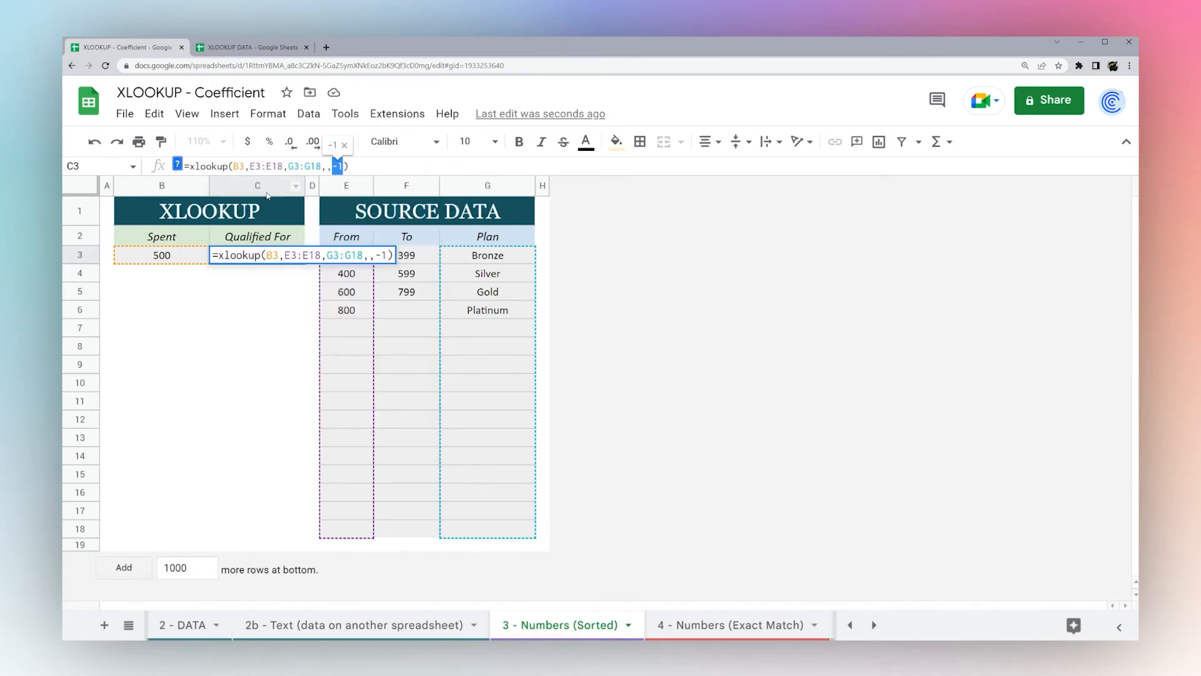
key("Escape")
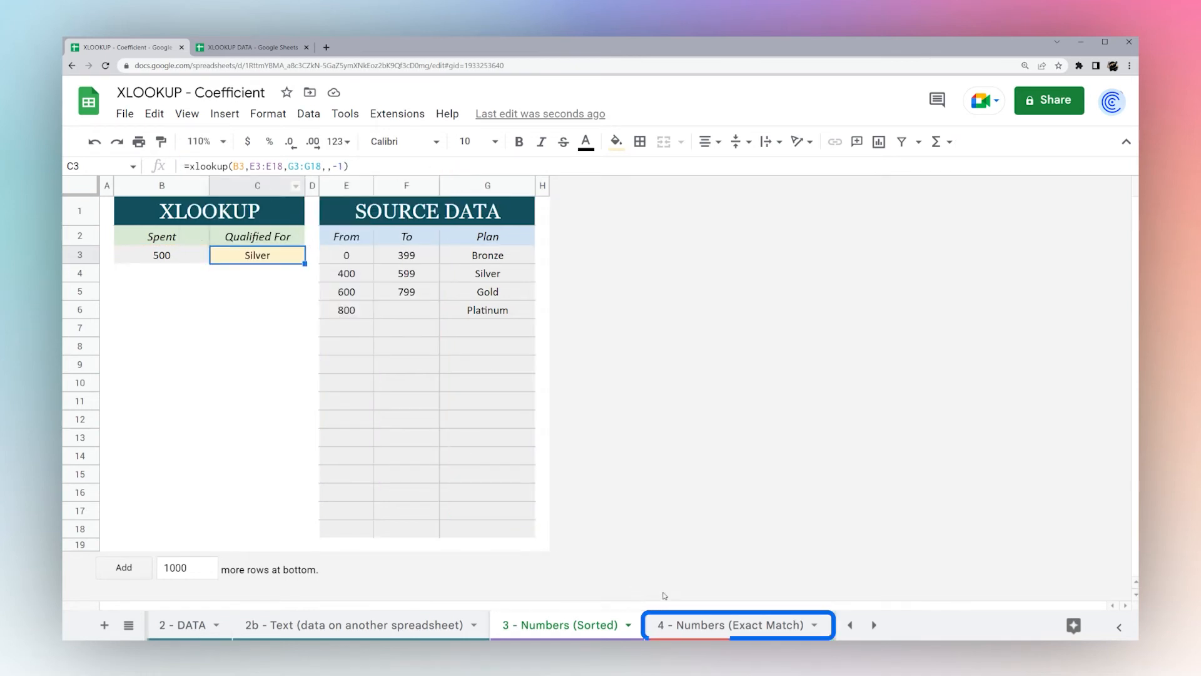
On the 4 - Numbers (Exact Match) sheet, enter an XLOOKUP in C3 that searches E3:E18 for B3 and returns F3:F18
left_click(719, 624)
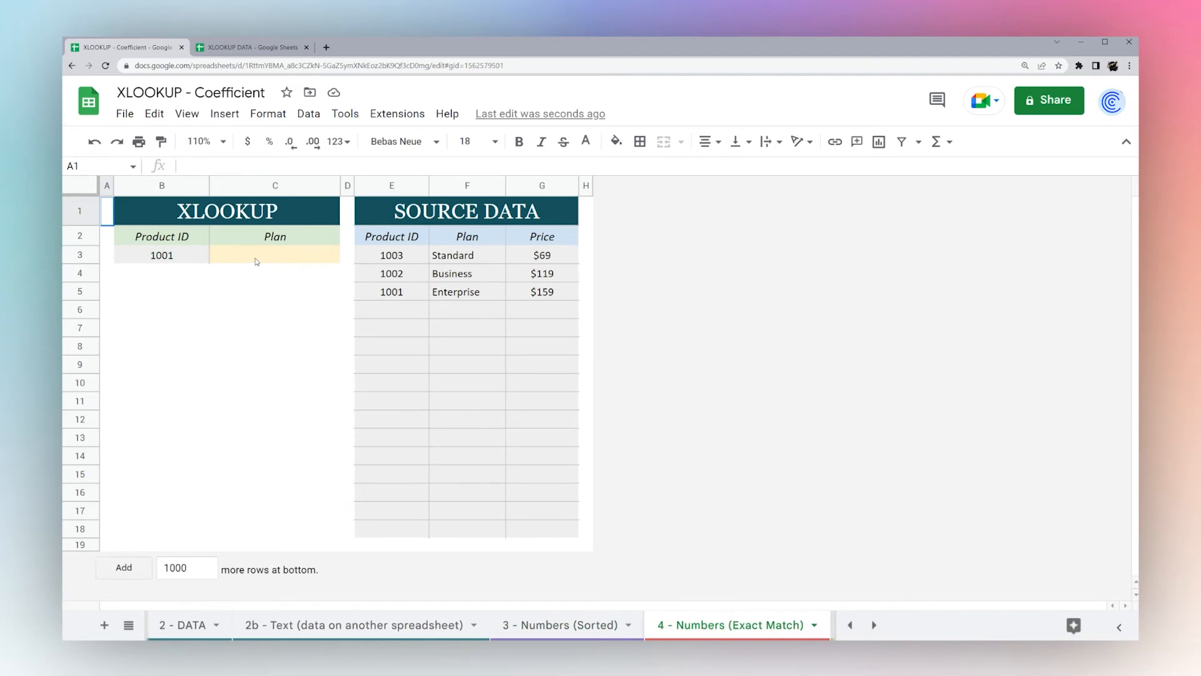
left_click(256, 259)
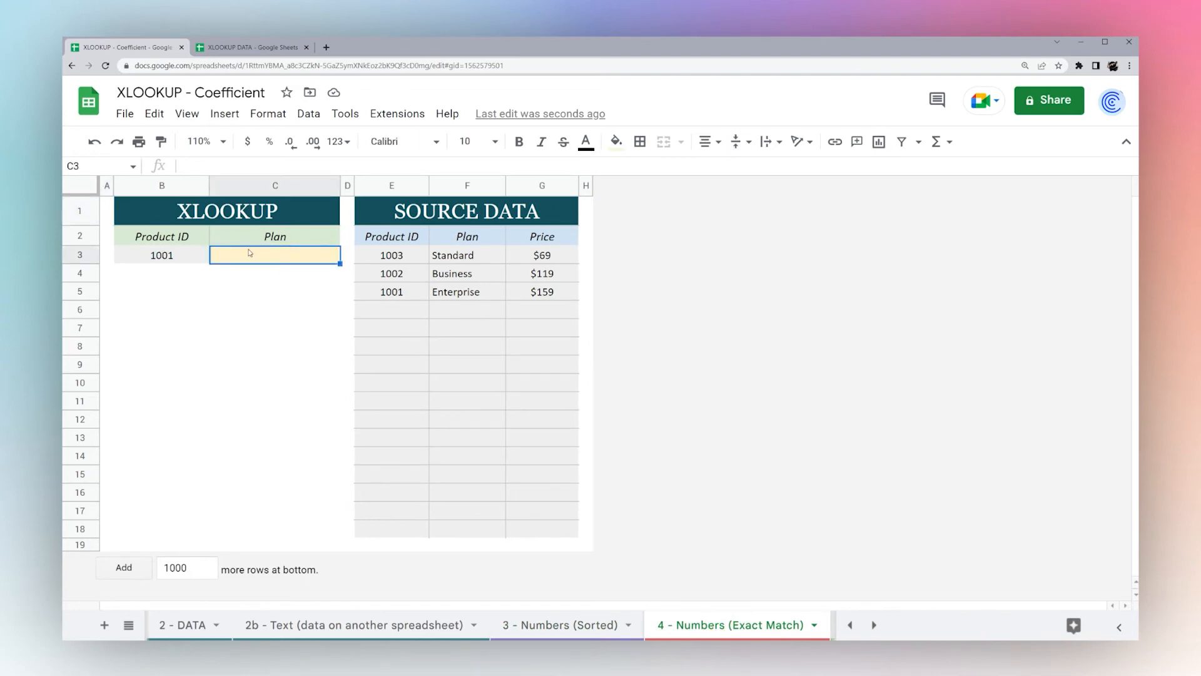
type("=xlookup(")
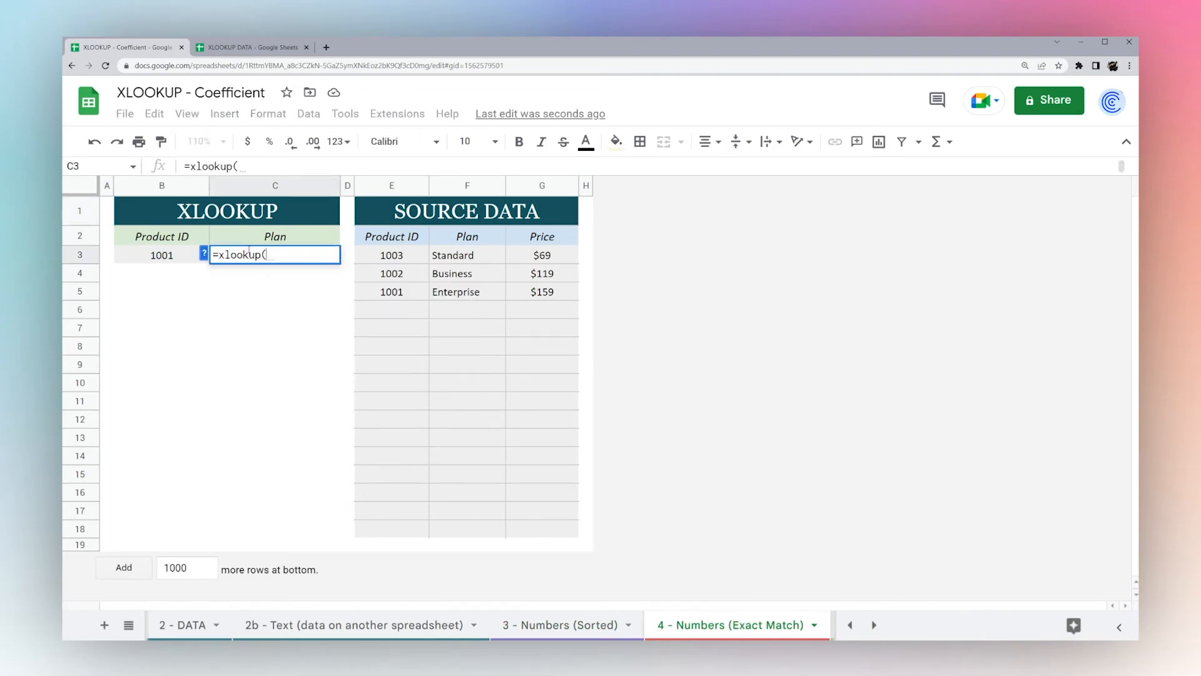
left_click(159, 254)
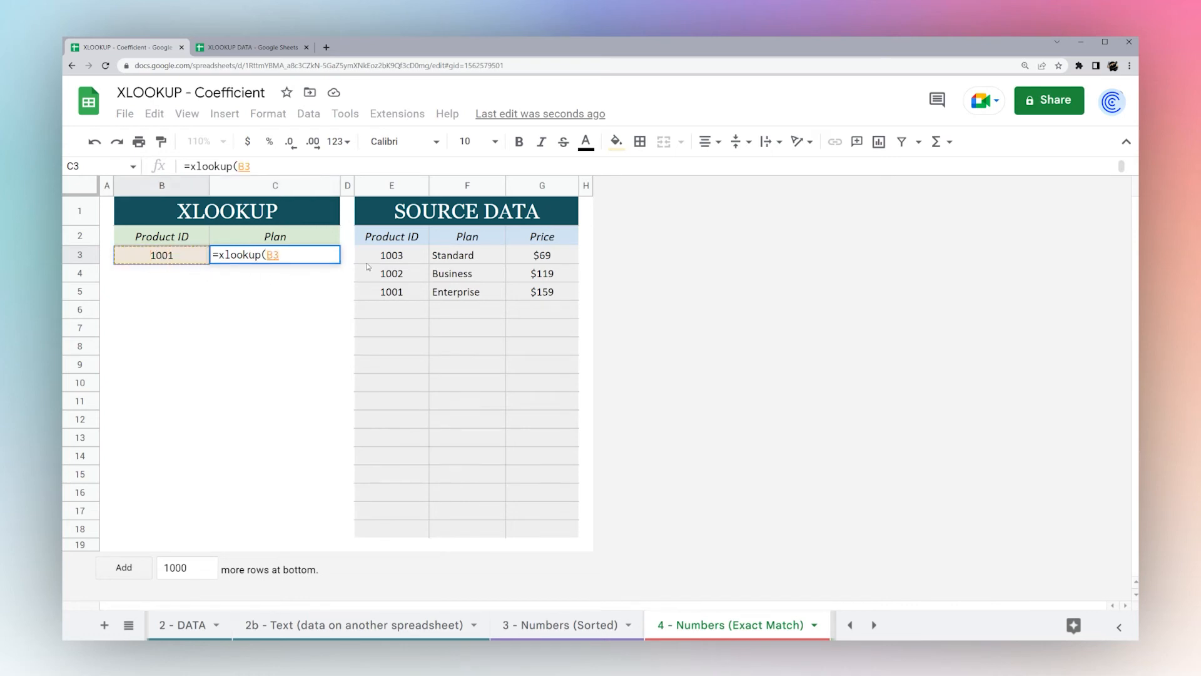
type(",")
left_click_drag(414, 256, 402, 528)
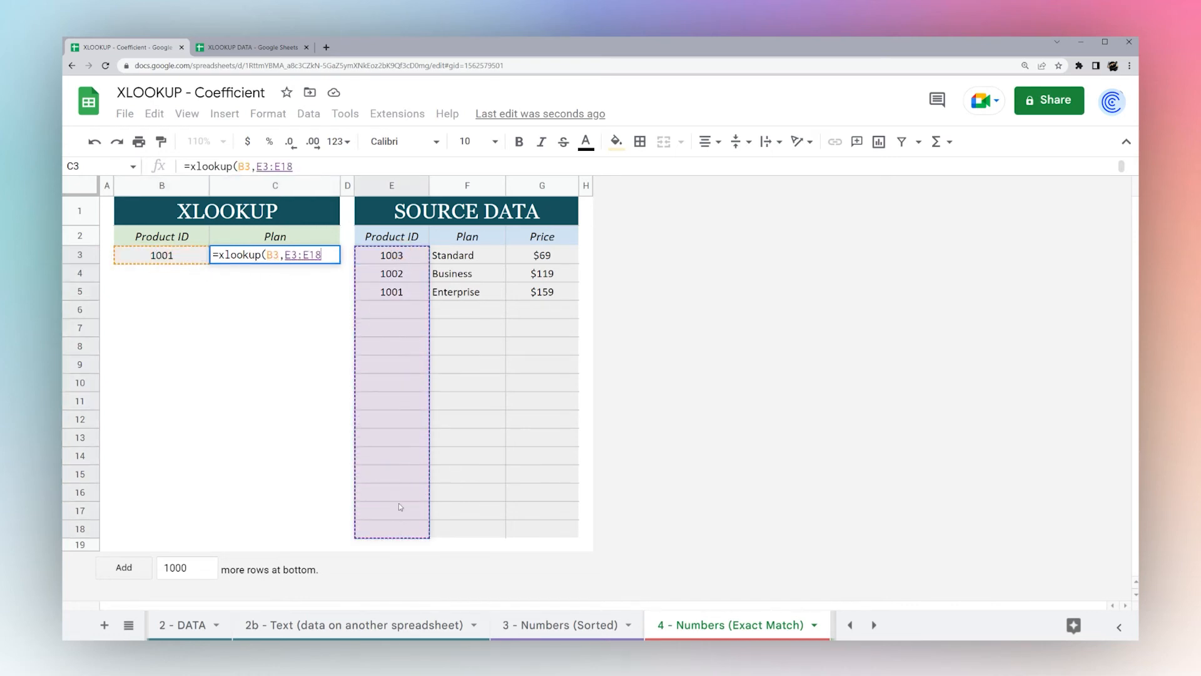
type(",")
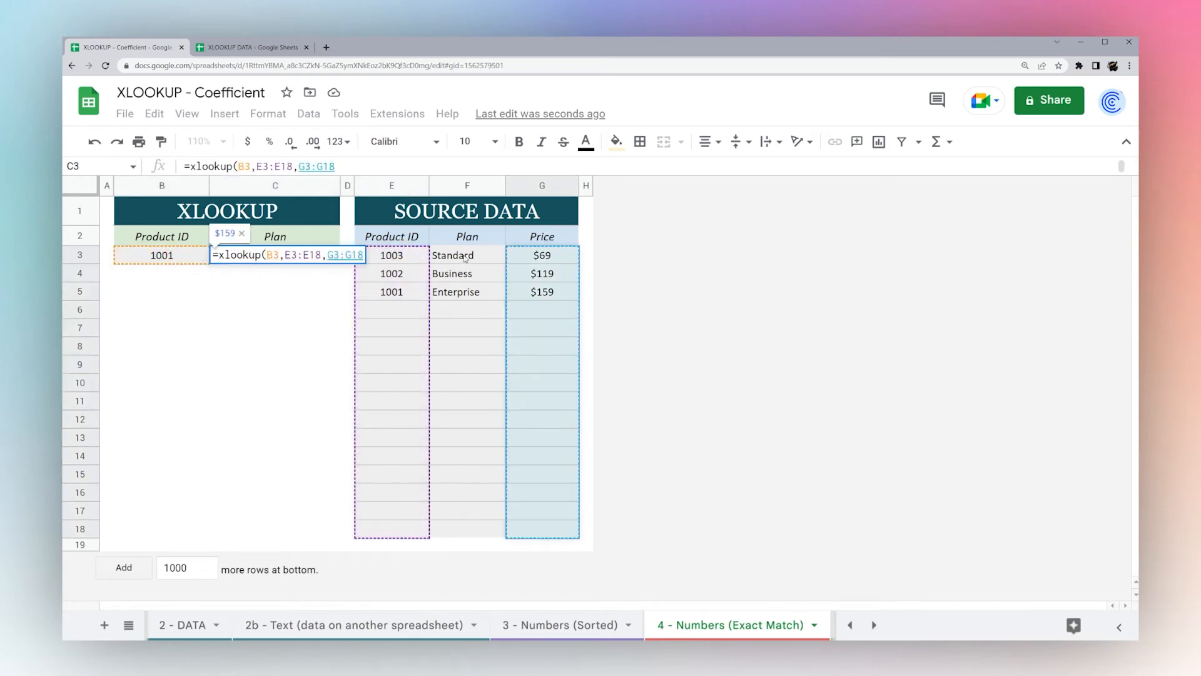
left_click_drag(465, 256, 479, 536)
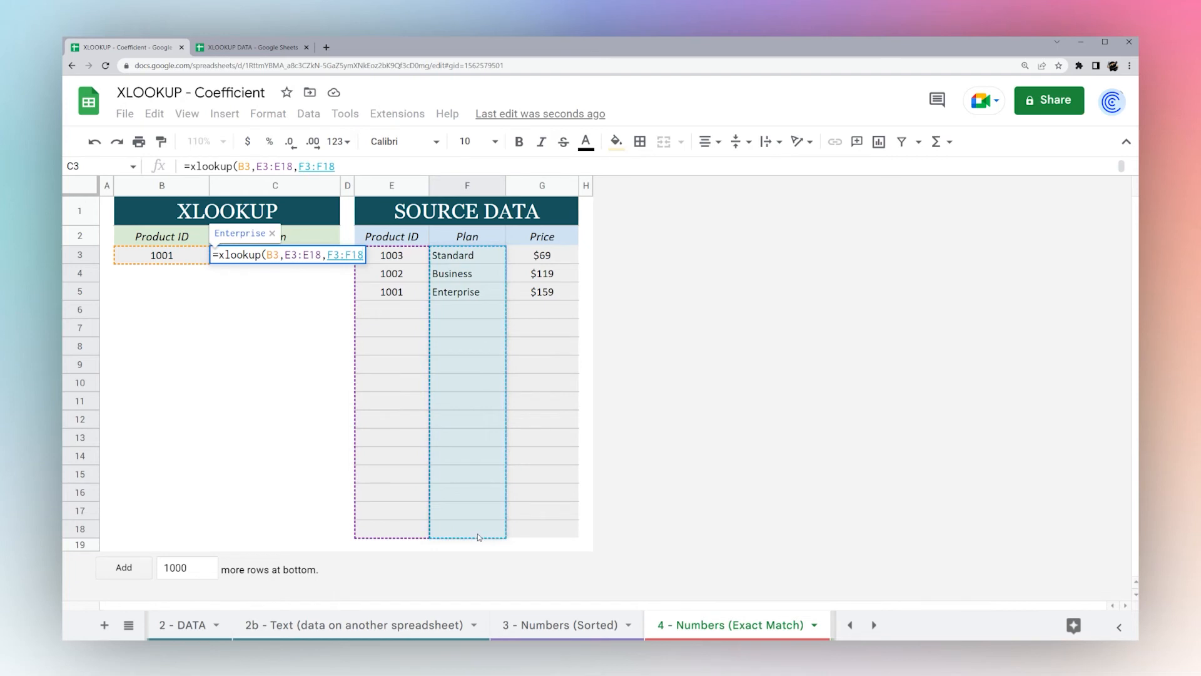
key("Return")
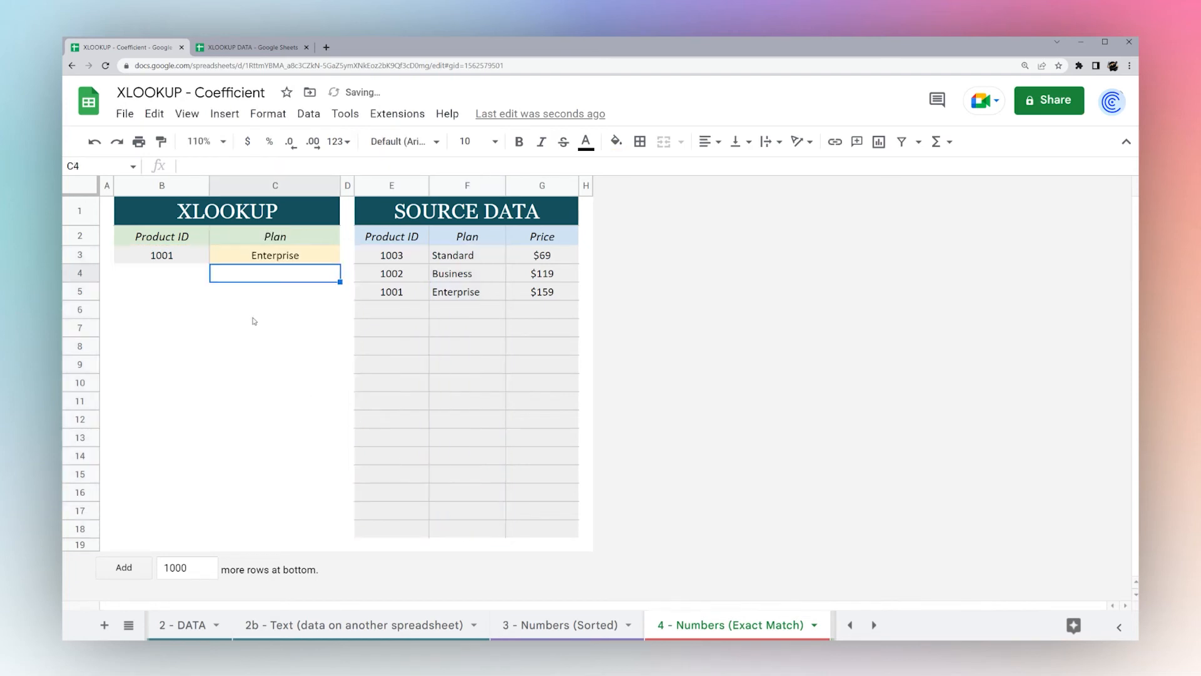
Compare the plan in C3 with the source data and test the XLOOKUP with Product ID 1003 in B3
left_click(281, 257)
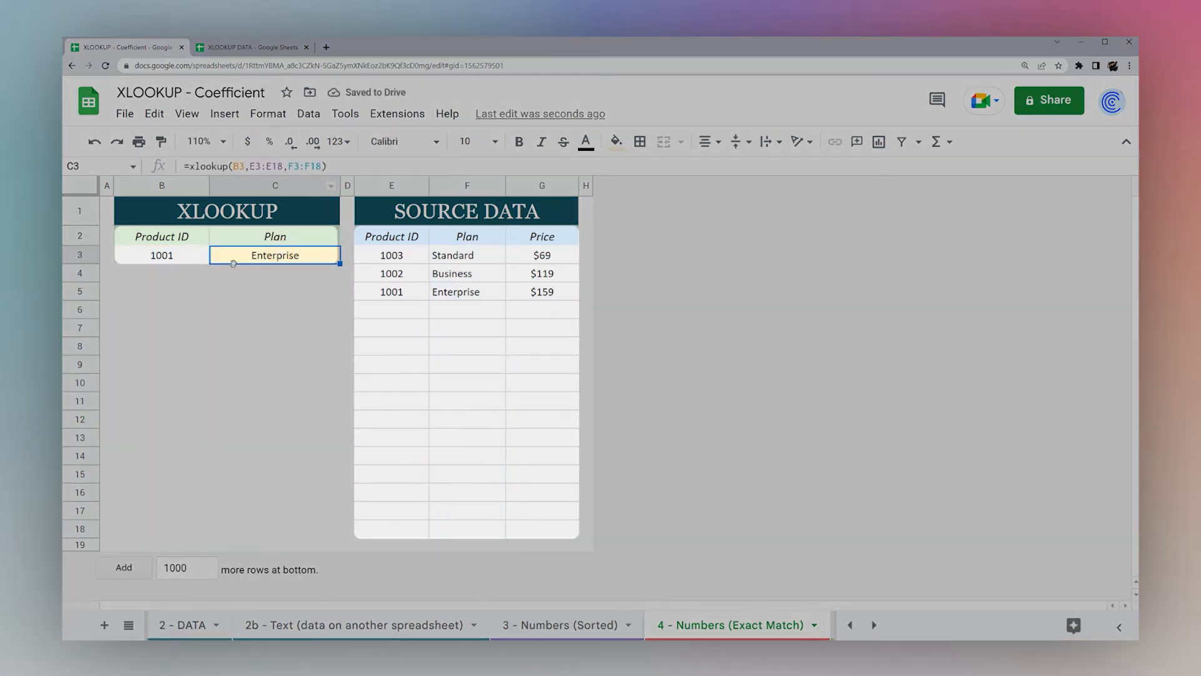
left_click(453, 294)
left_click(167, 255)
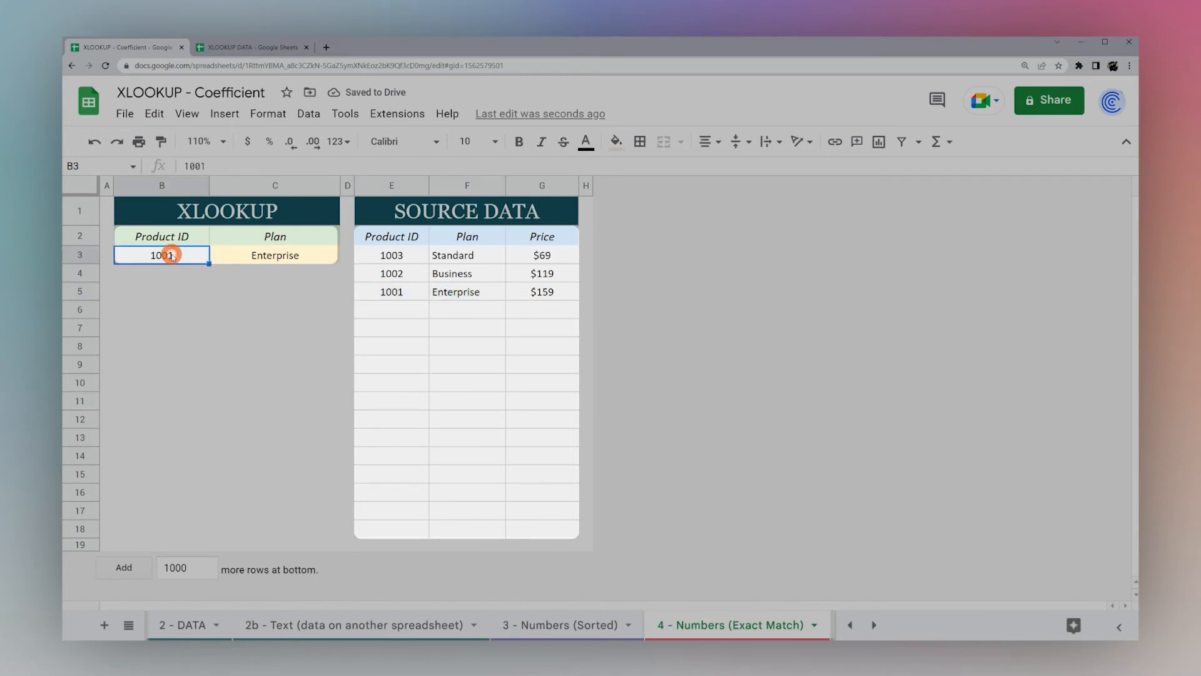
type("1003")
key("Return")
left_click(256, 251)
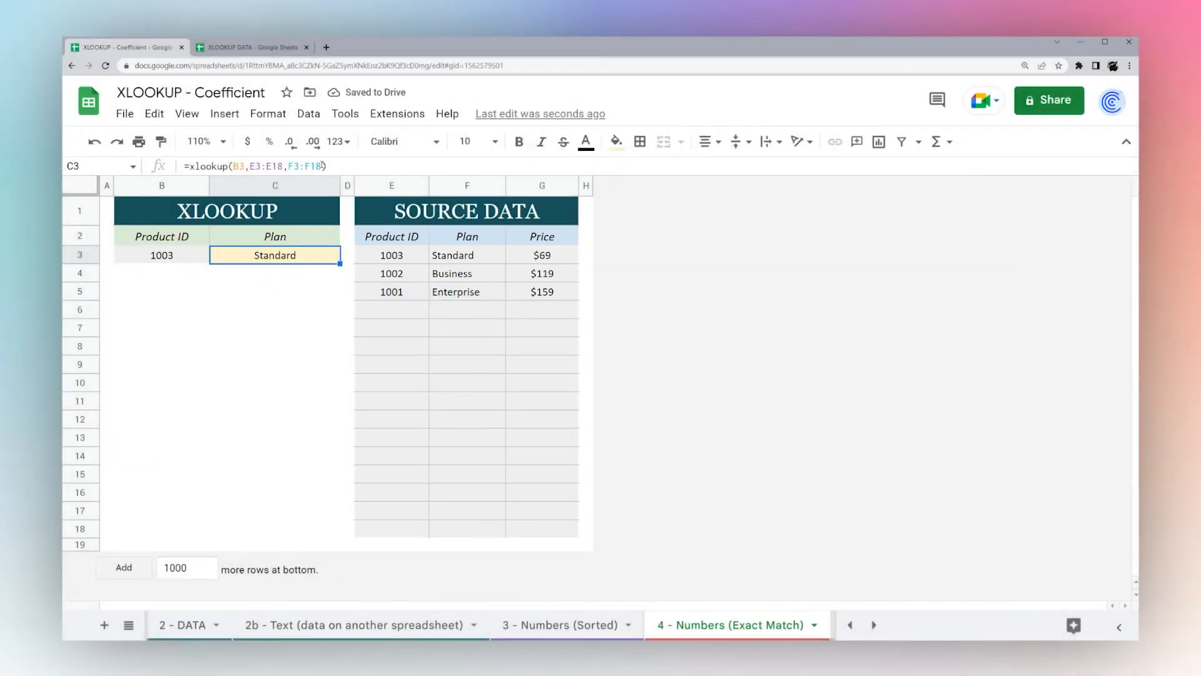
left_click_drag(162, 262, 275, 257)
On the 5 - Wildcard Match sheet, review the source Product IDs and enter *A as the Product ID in B3
left_click(875, 626)
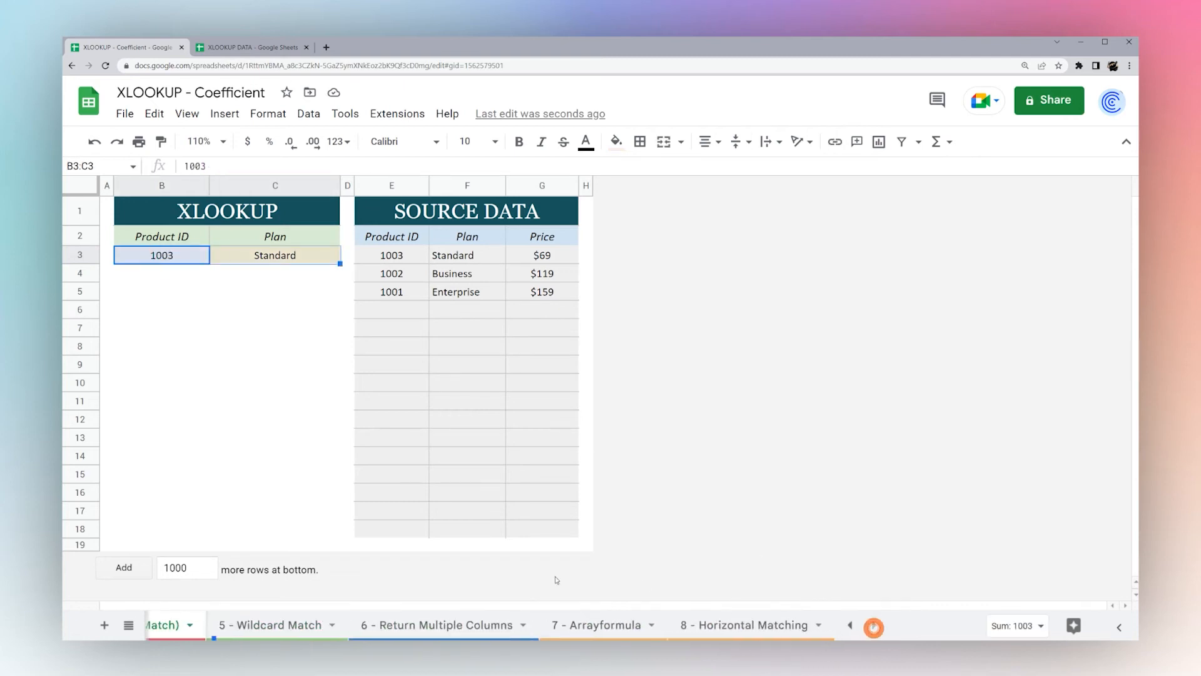
left_click(235, 624)
left_click(252, 261)
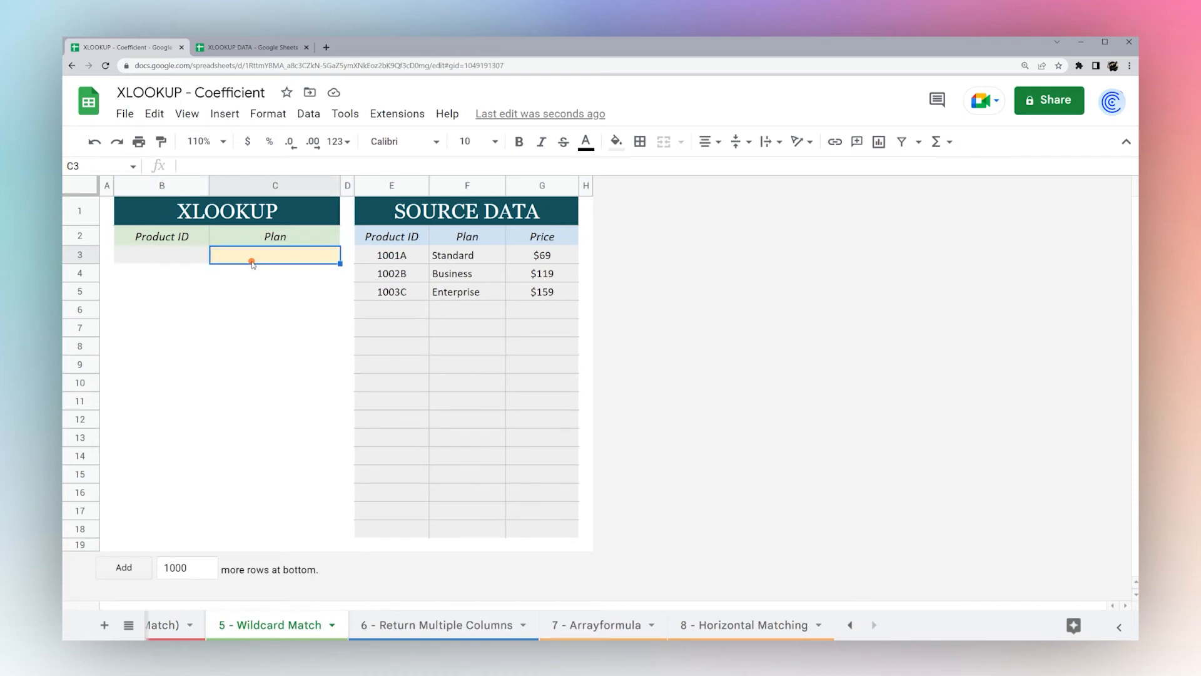
left_click_drag(410, 257, 389, 328)
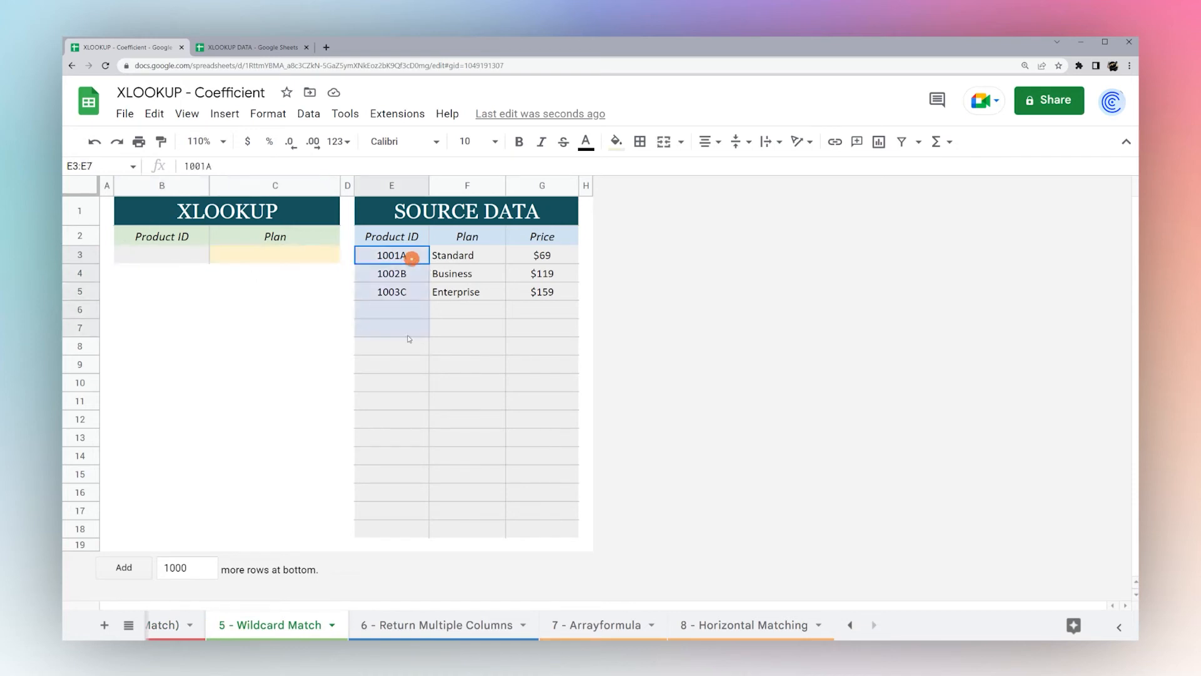
left_click(190, 258)
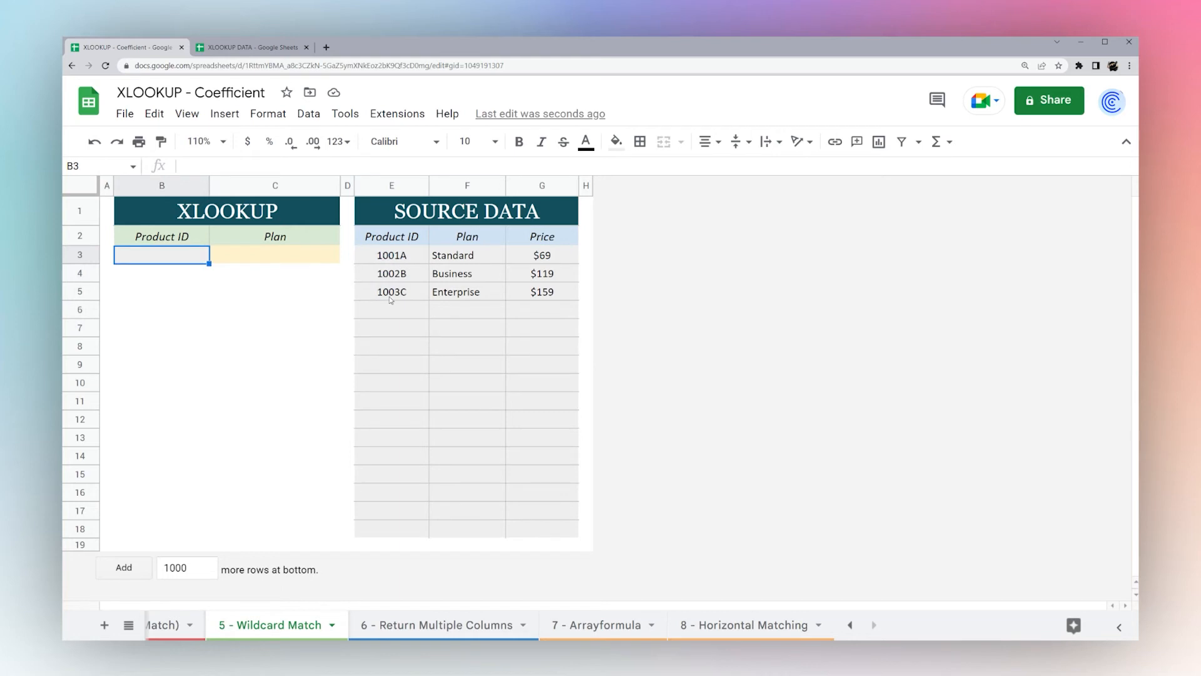
type("A")
left_click(391, 299)
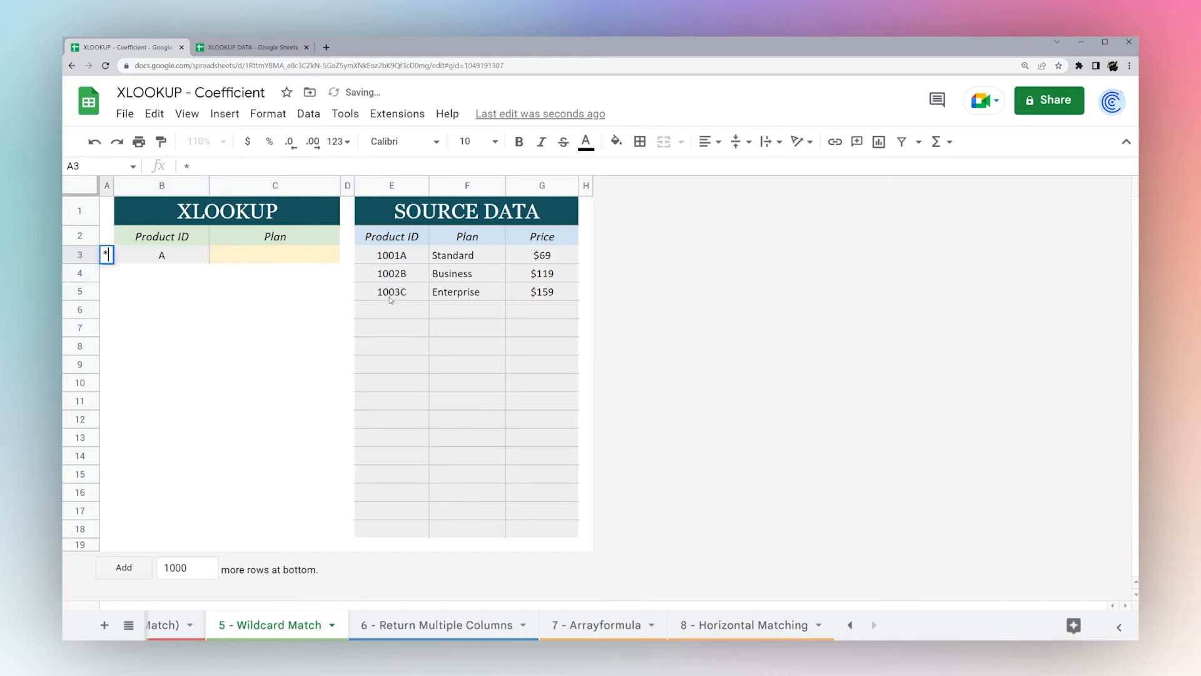
left_click(164, 258)
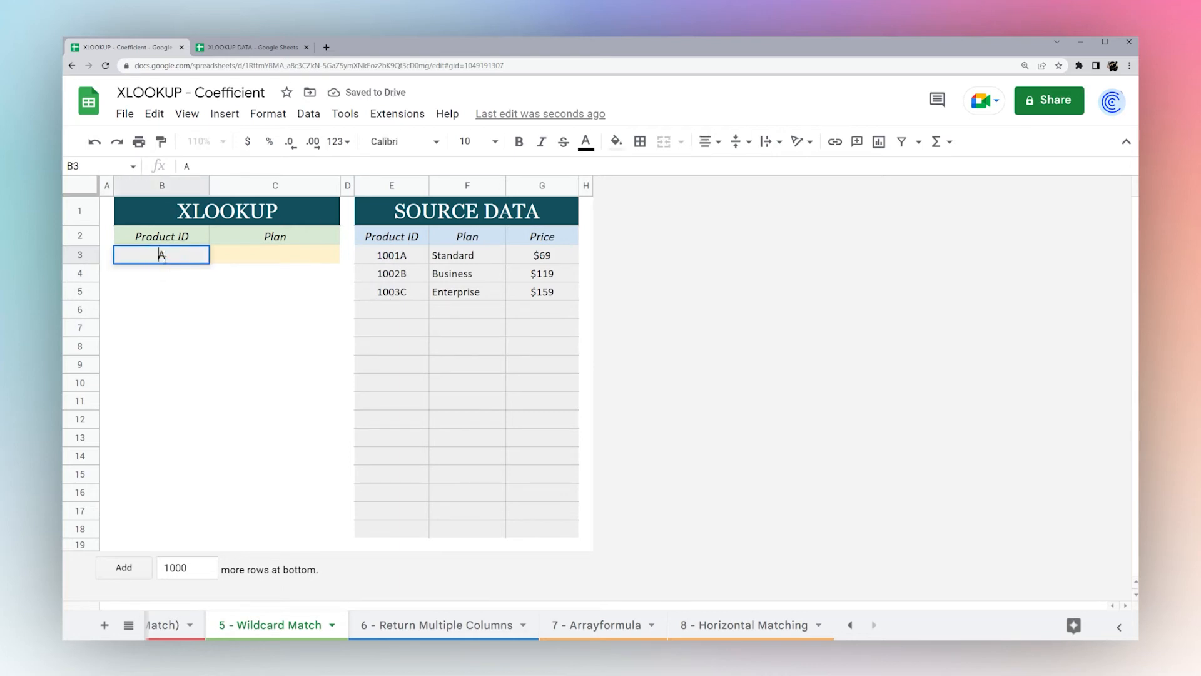
double_click(164, 258)
type("*")
key("Return")
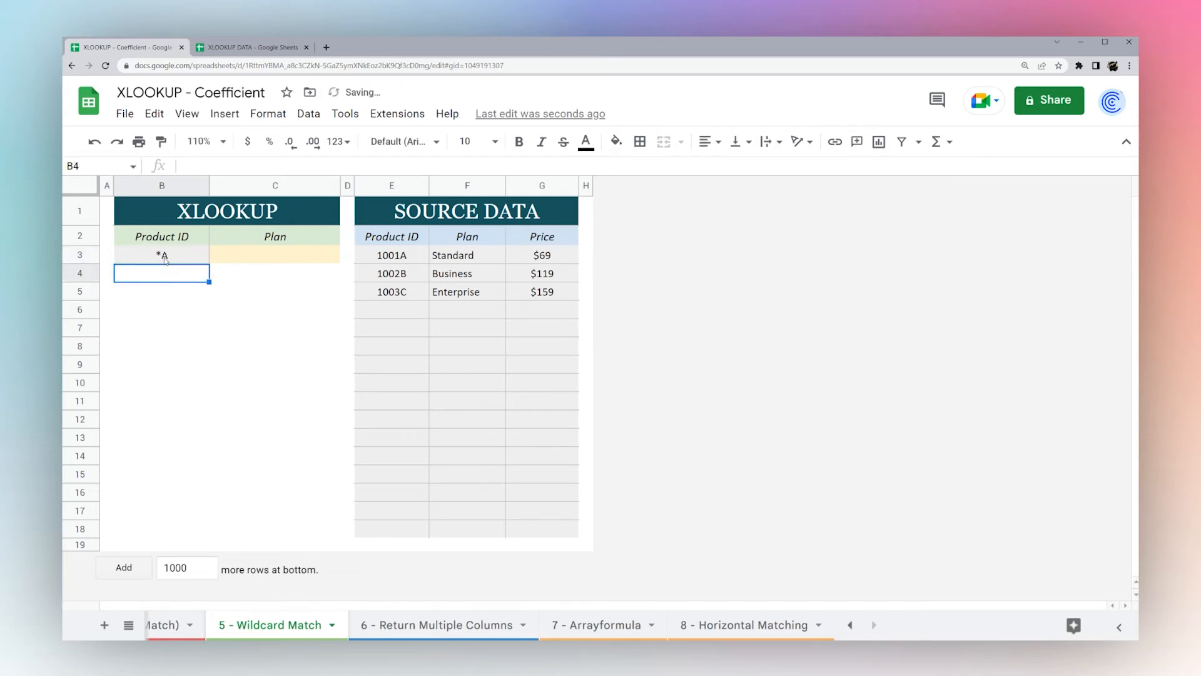
Inspect the asterisk in B3, try the pattern A* there, and restore *A
left_click(164, 257)
double_click(156, 255)
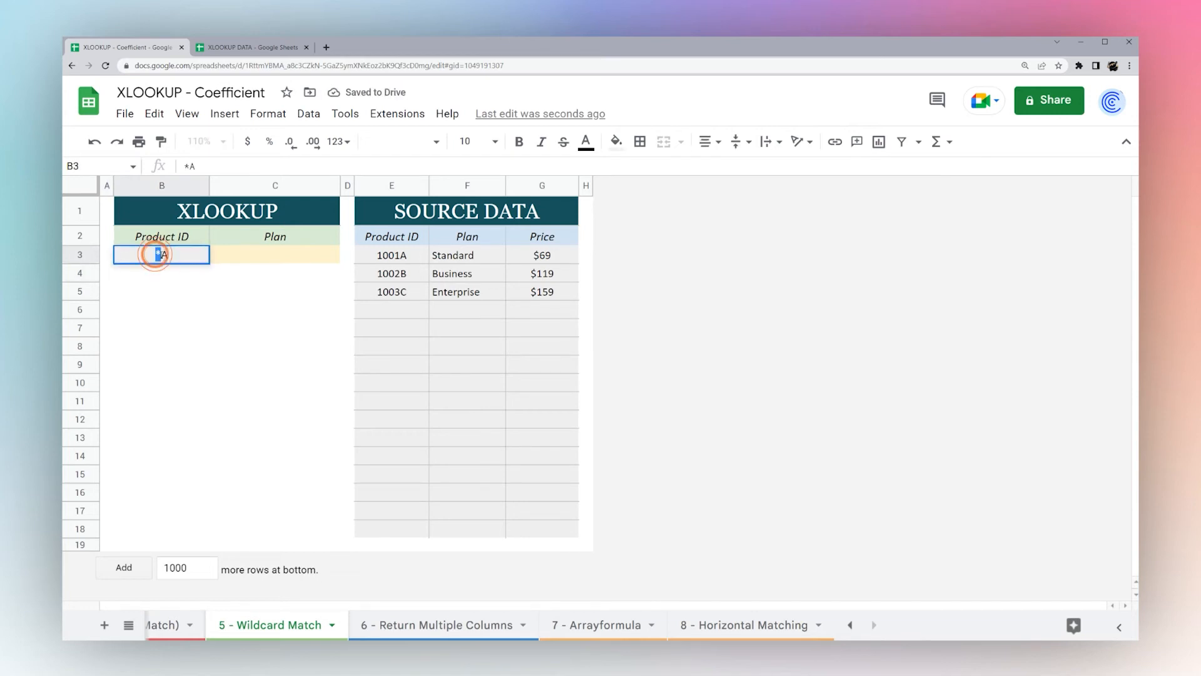
left_click(258, 264)
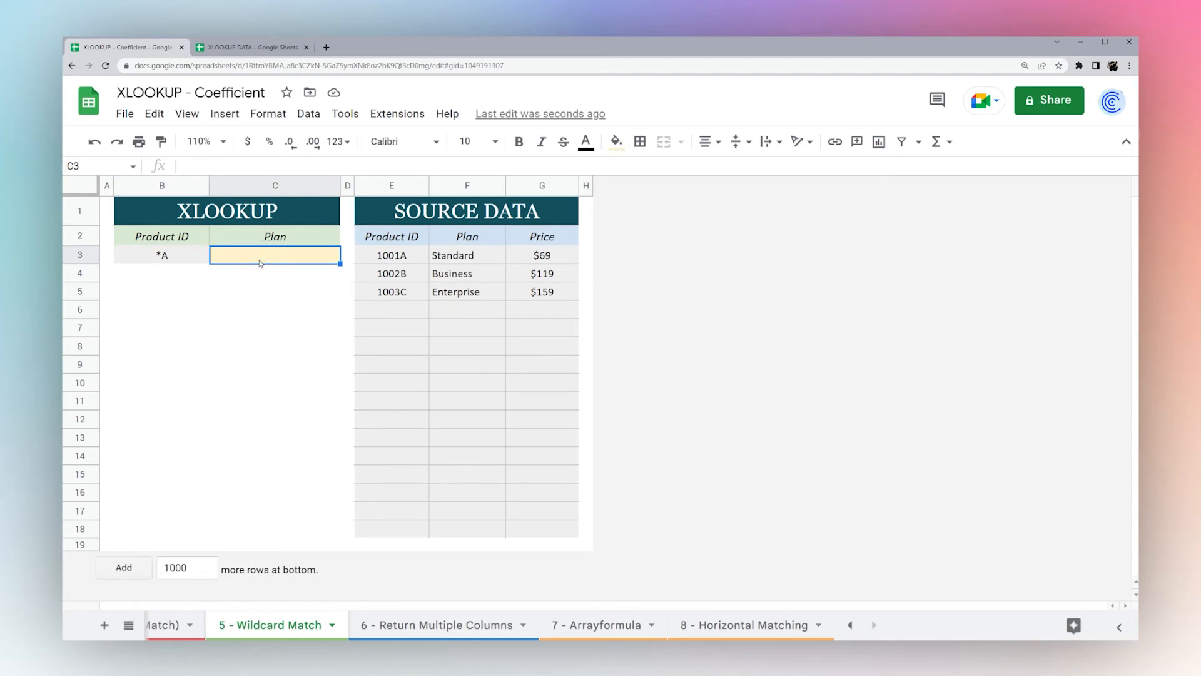
double_click(188, 254)
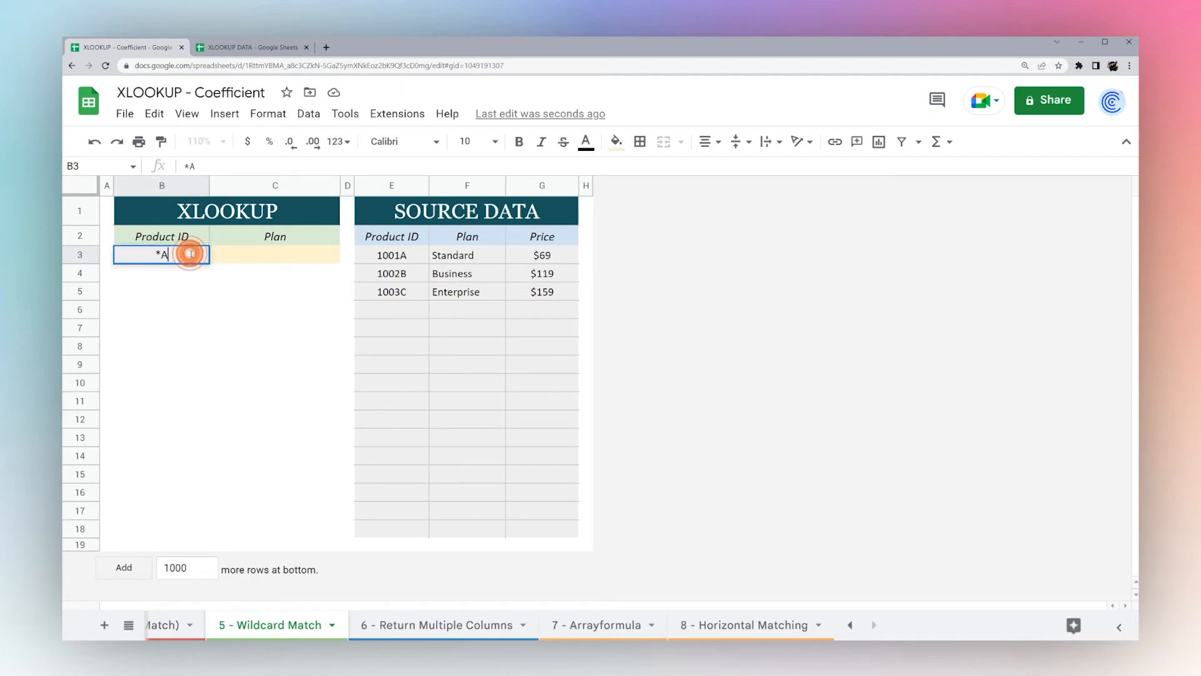
key("BackSpace")
key("BackSpace")
type("A*")
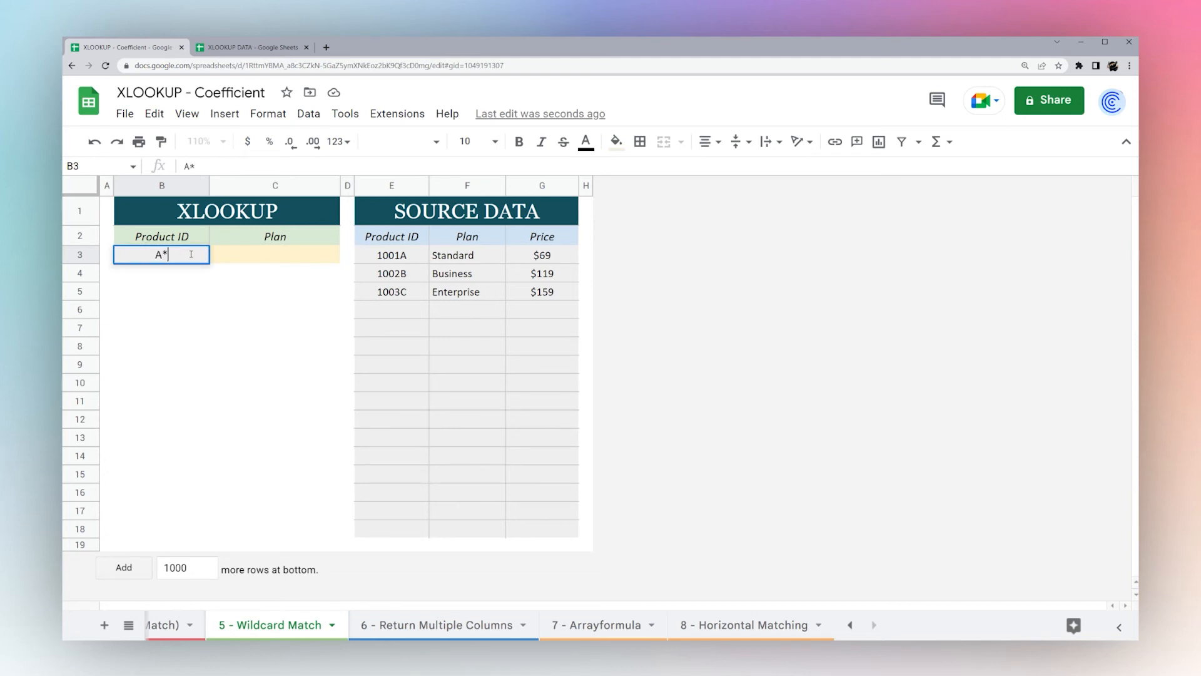
key("BackSpace")
type("*A")
key("Return")
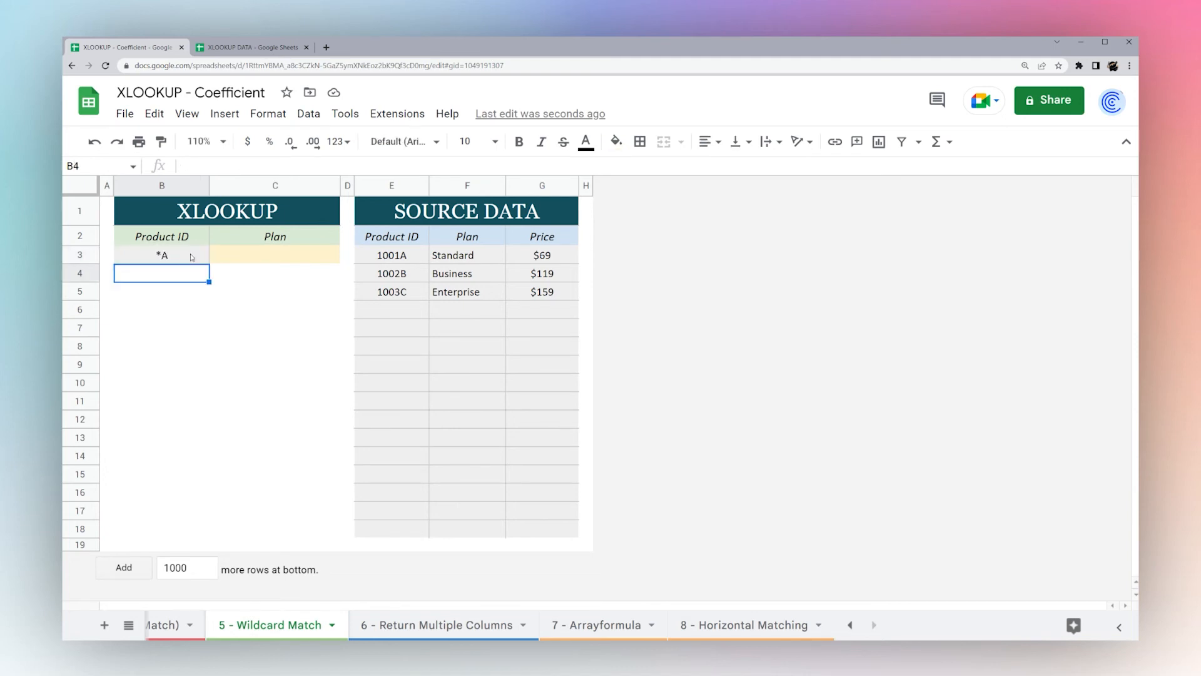
Begin an XLOOKUP formula in C3 that searches E3:E18 for B3 and returns F3:F18
left_click(279, 256)
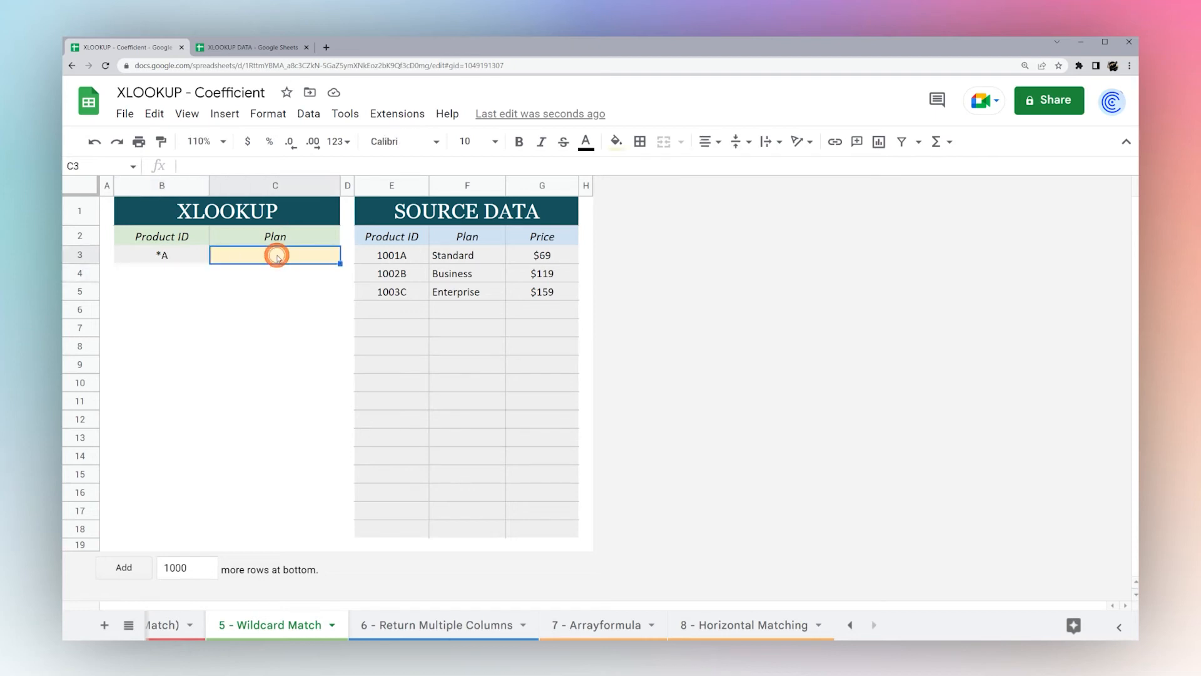
type("=")
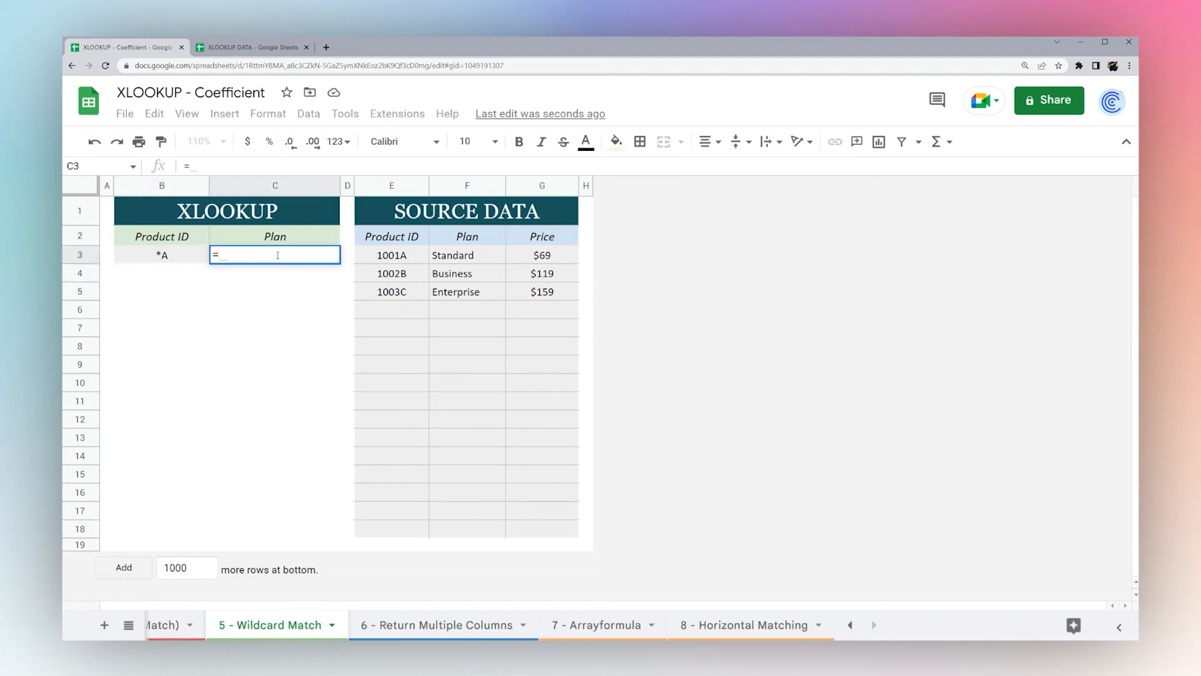
type("xlookup(")
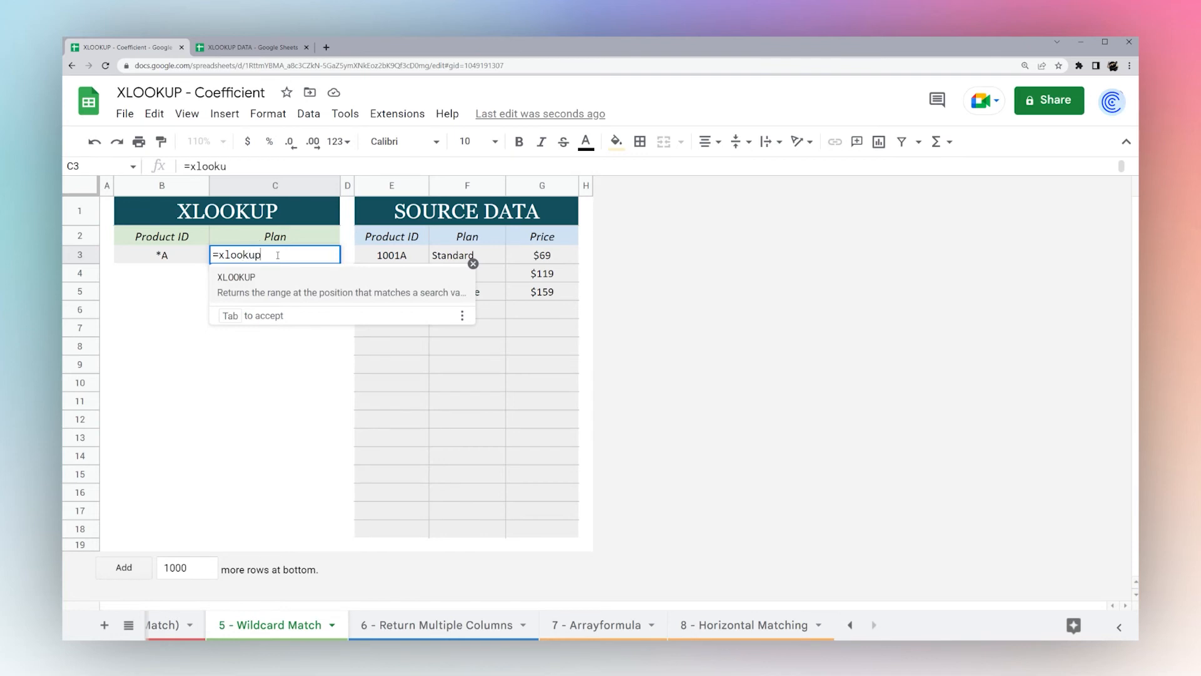
left_click(161, 255)
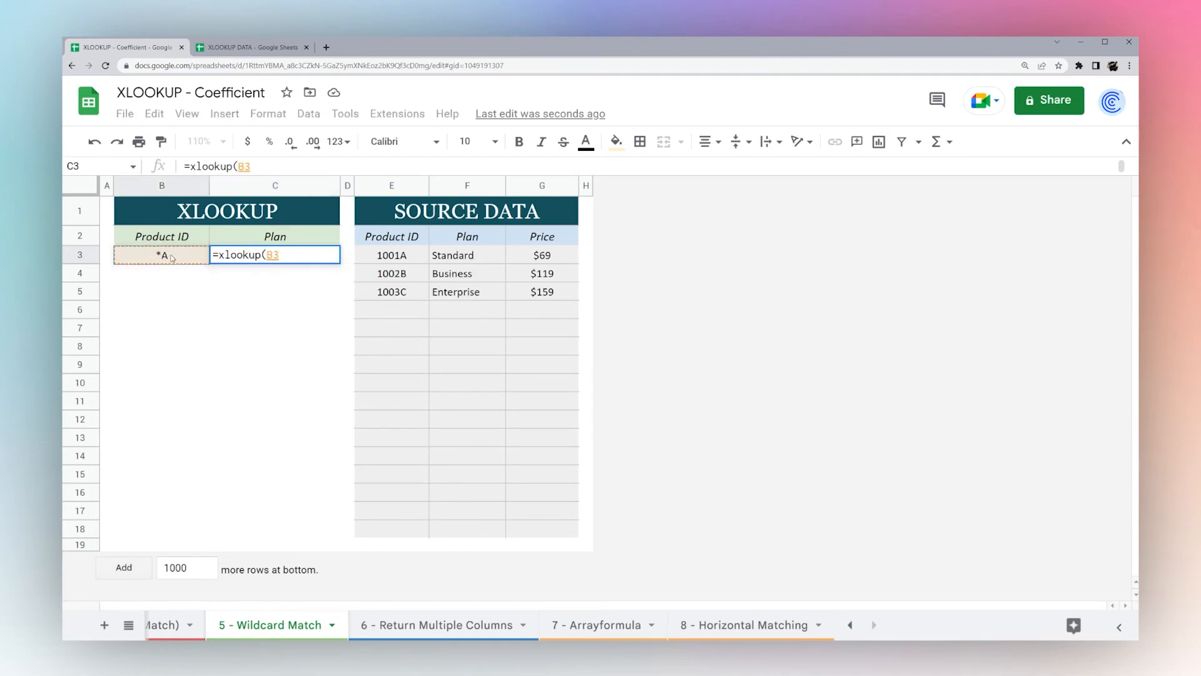
type(",")
left_click_drag(407, 256, 410, 533)
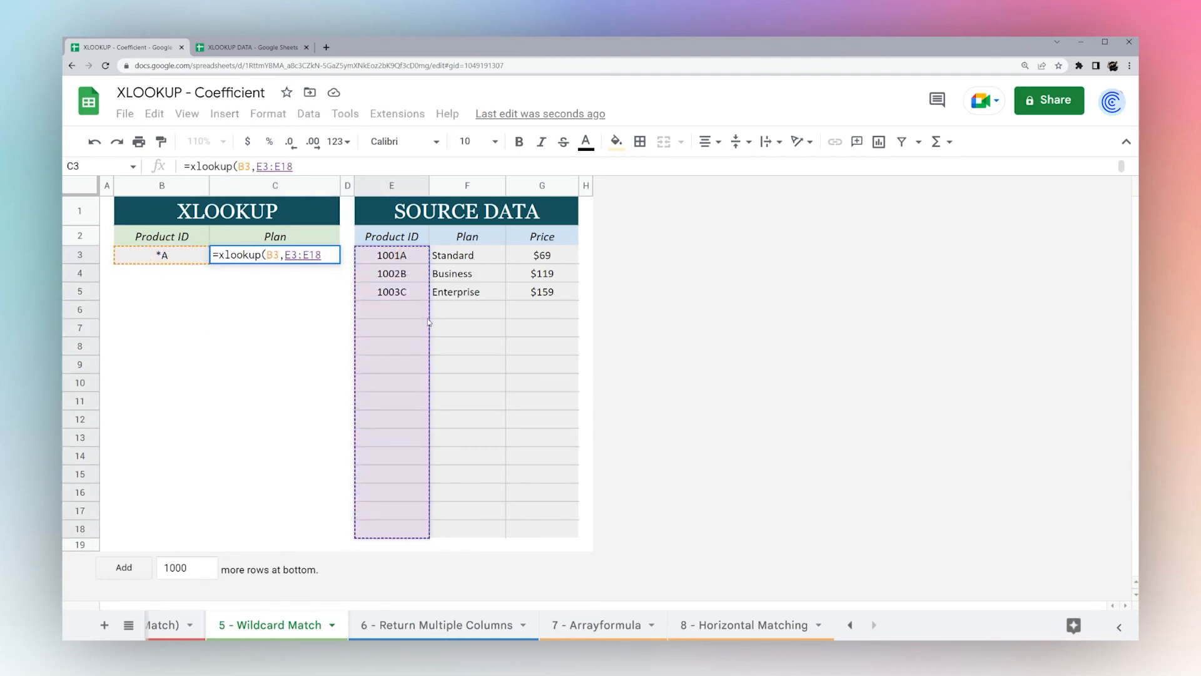
type(",")
left_click_drag(476, 254, 478, 529)
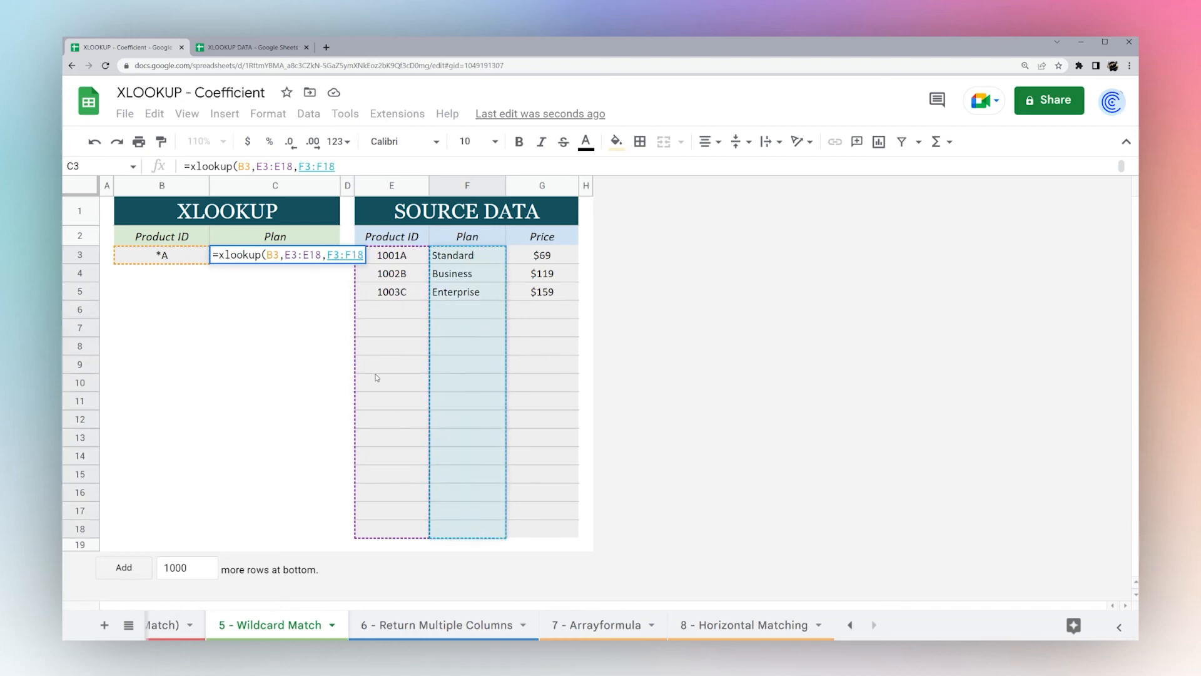
Leave the missing value argument empty, set the match mode to 2 for wildcard matching, and complete the XLOOKUP
type(",")
left_click(206, 253)
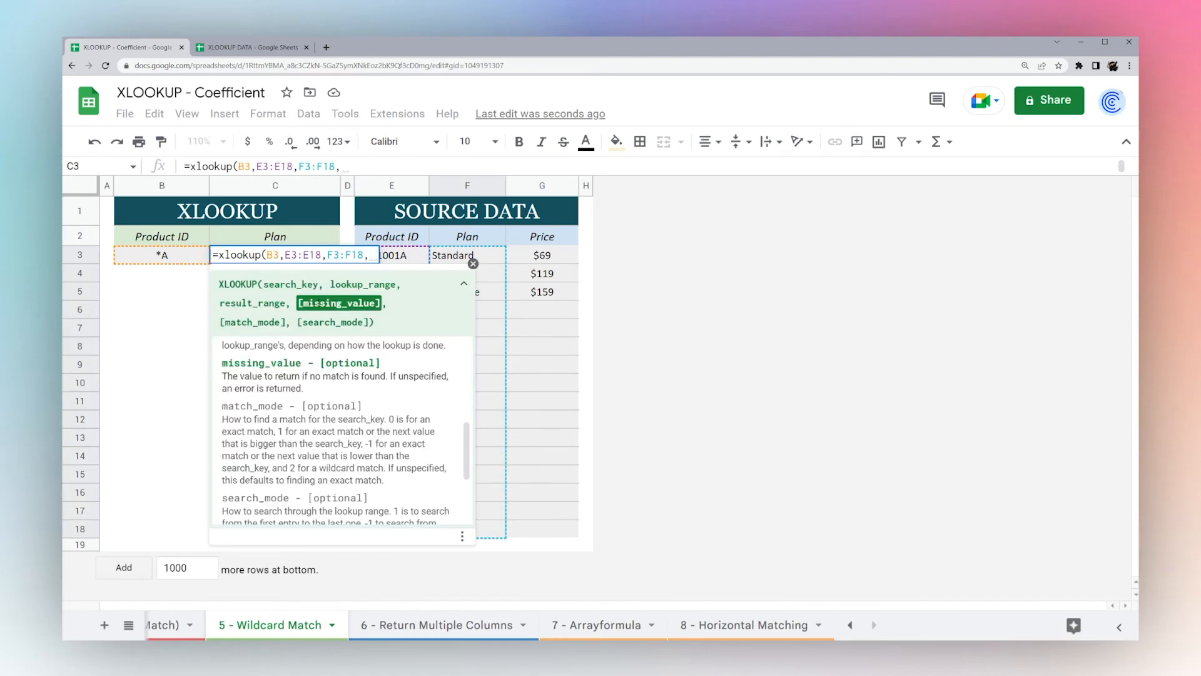
type(",")
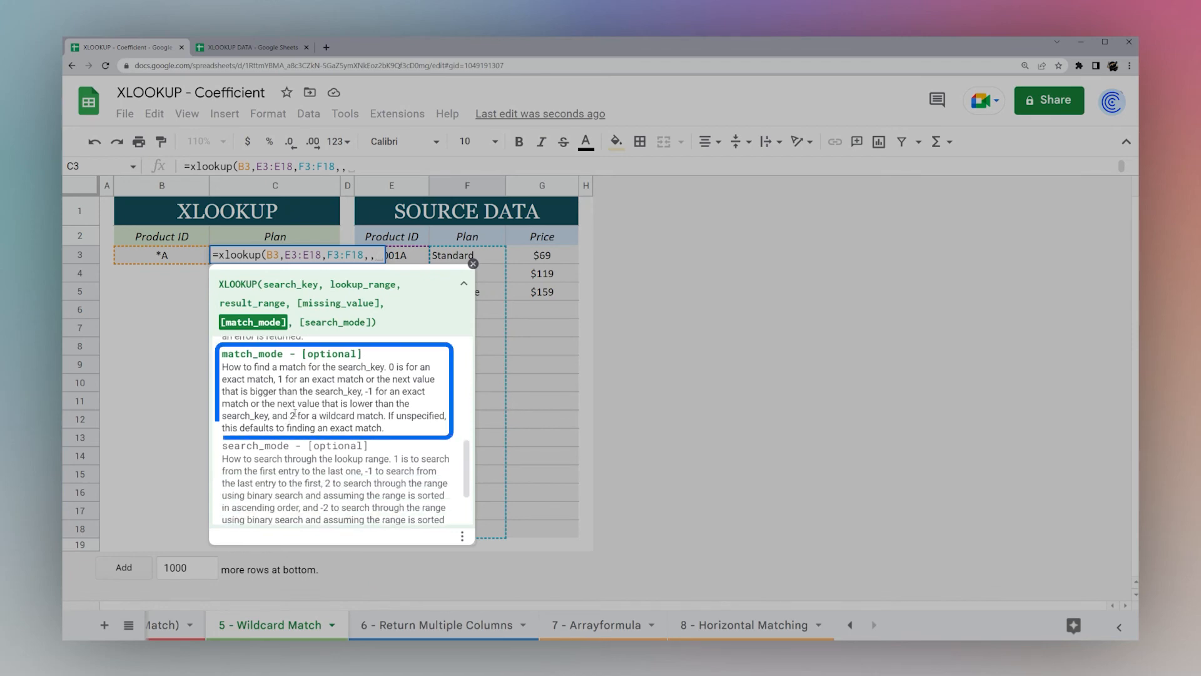
left_click_drag(290, 415, 297, 415)
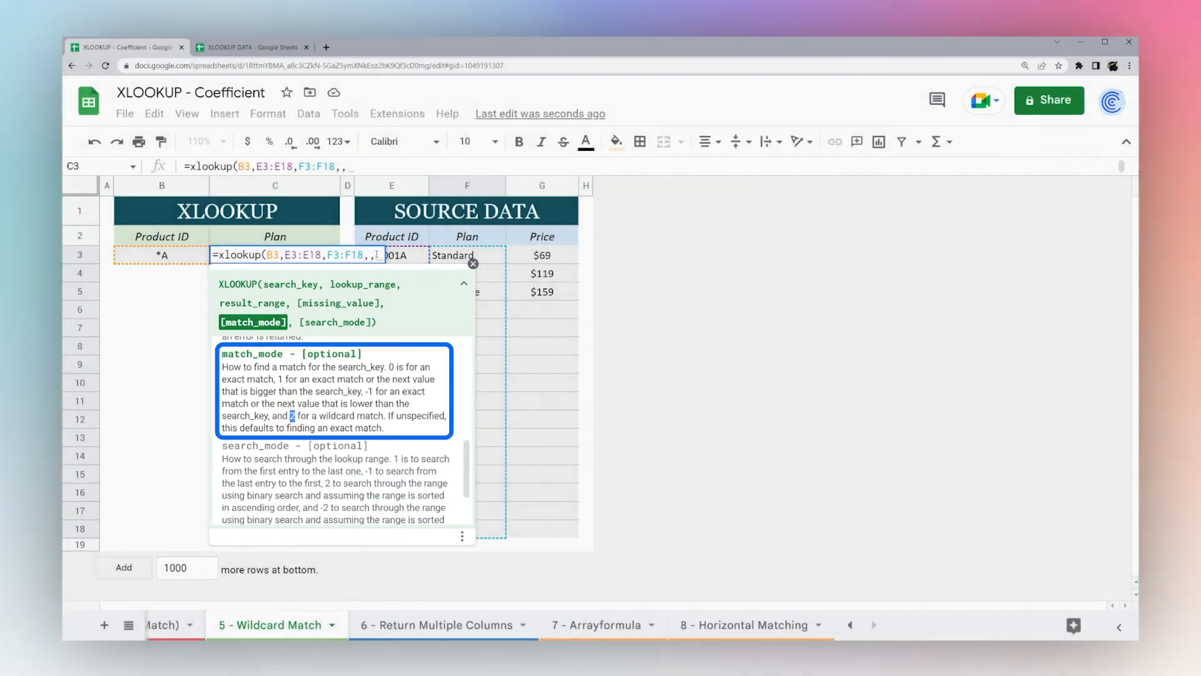
type("2)")
key("Return")
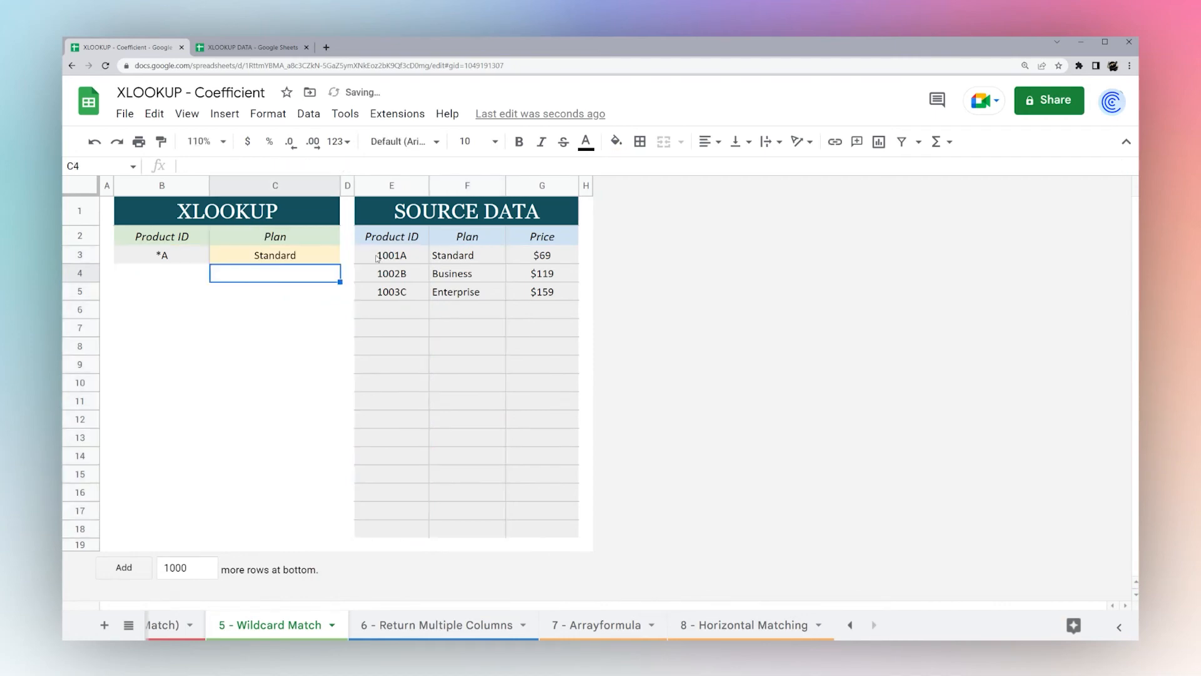
Change the Product ID pattern in B3 to *C and compare the plan in C3 with the source data
left_click_drag(388, 253, 438, 256)
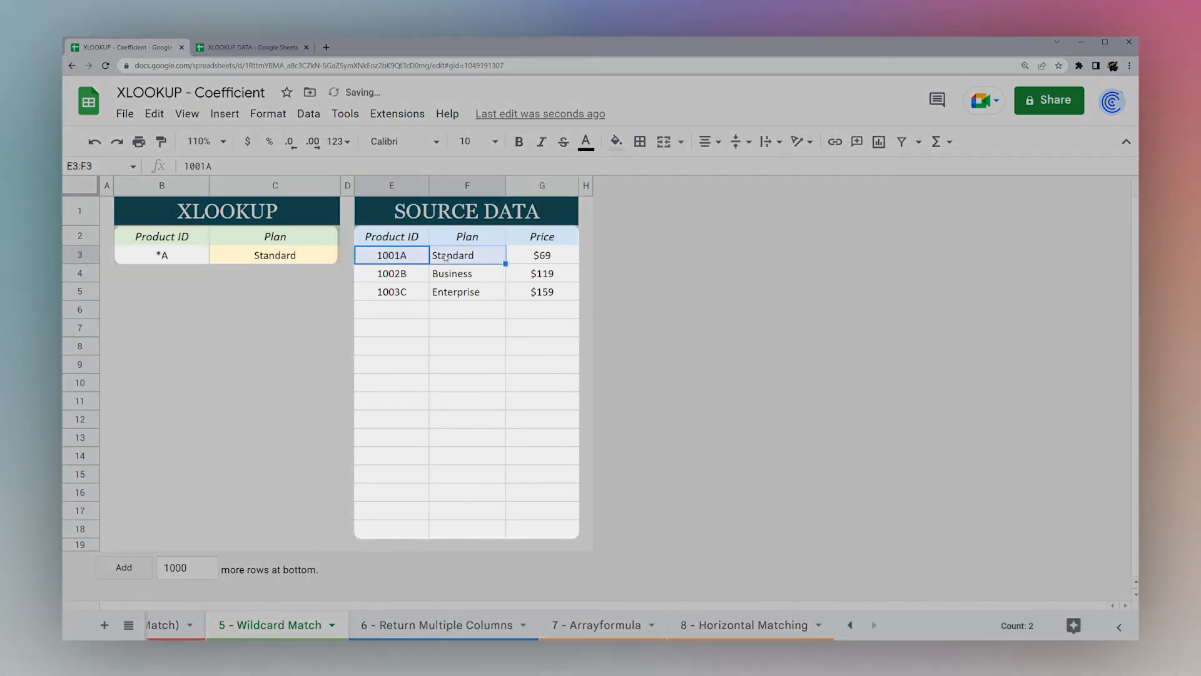
left_click(183, 262)
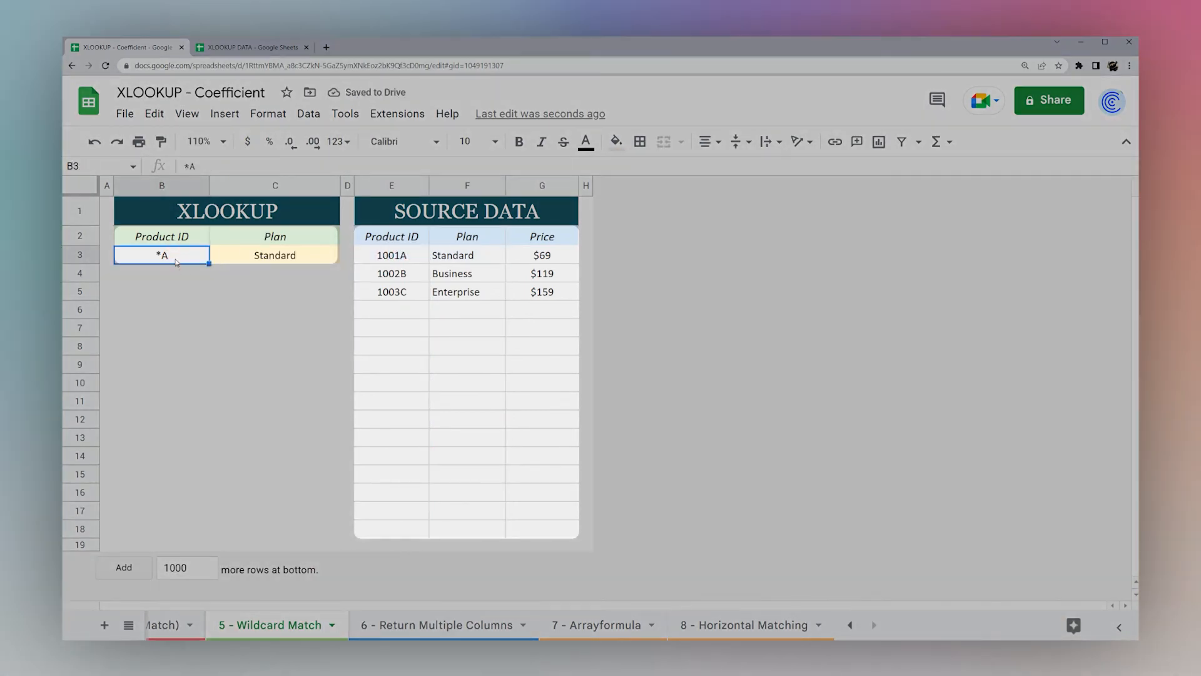
double_click(177, 261)
key("BackSpace")
type("C")
key("Return")
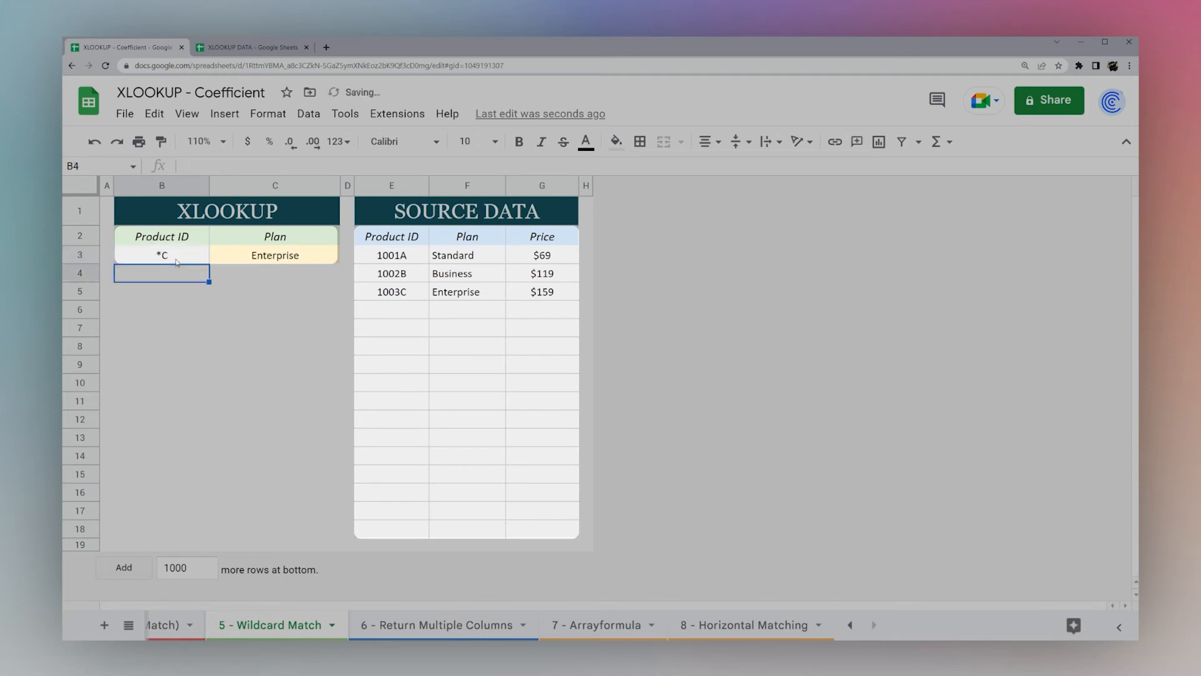
left_click(267, 259)
left_click(456, 297)
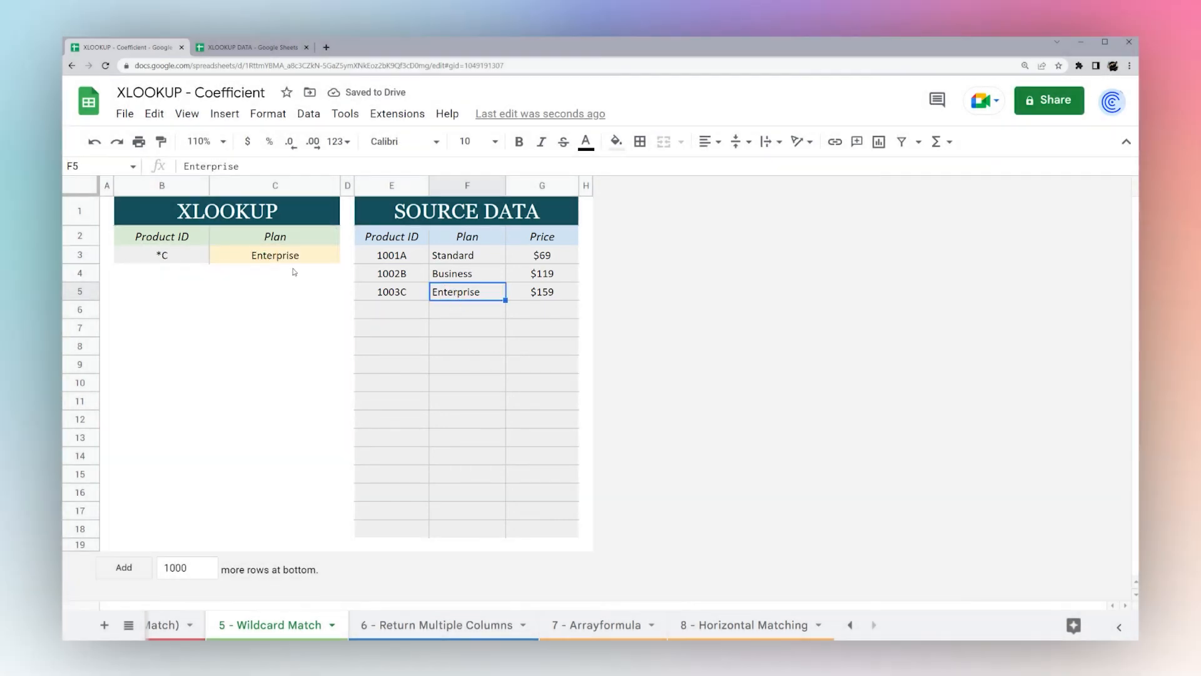
left_click(277, 255)
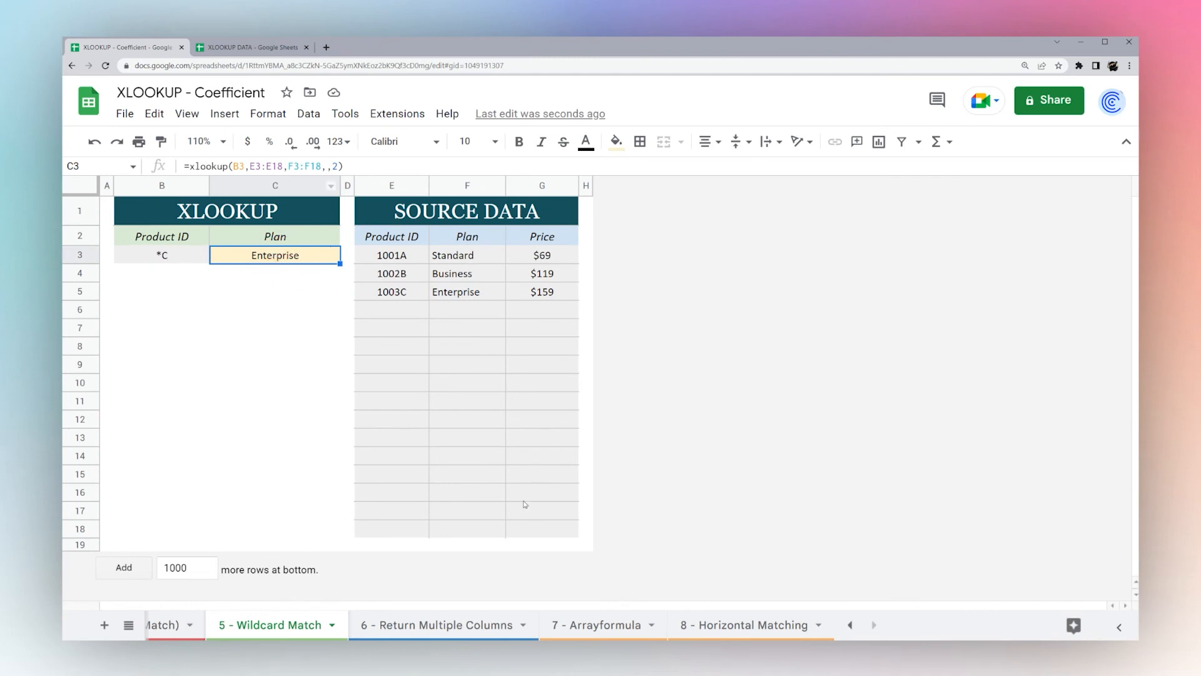
On the 6 - Return Multiple Columns sheet, enter an XLOOKUP in C3 that searches F3:F18 for B3 and returns G3:H18
left_click(415, 624)
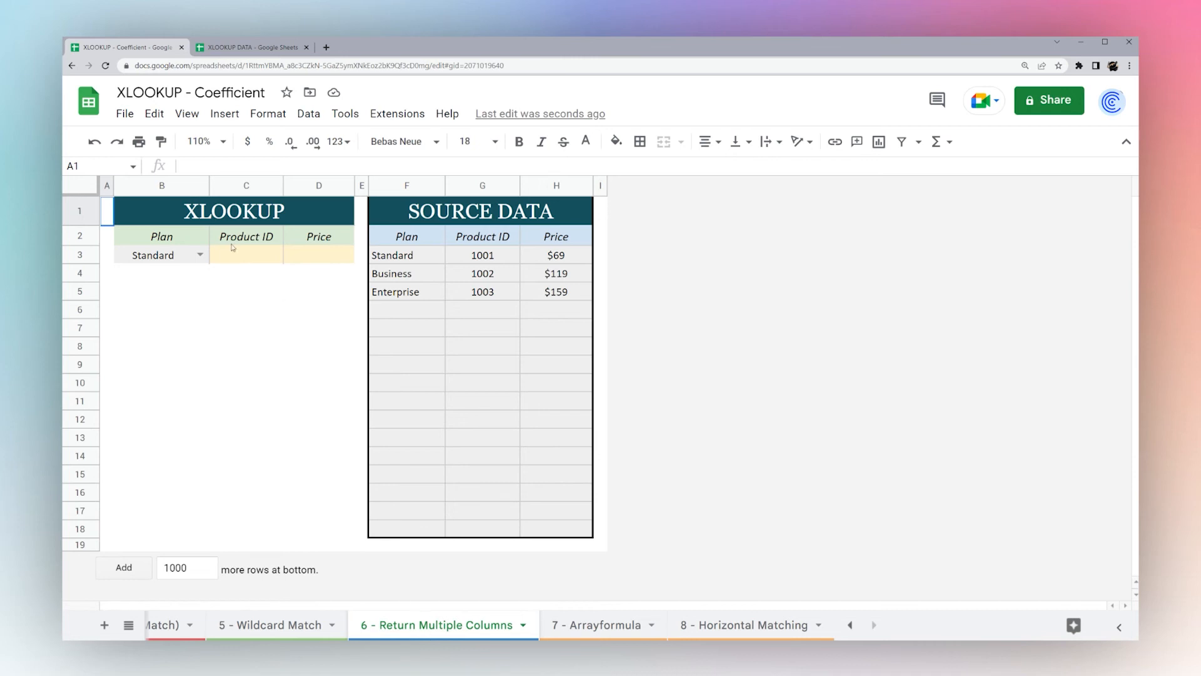
left_click(237, 261)
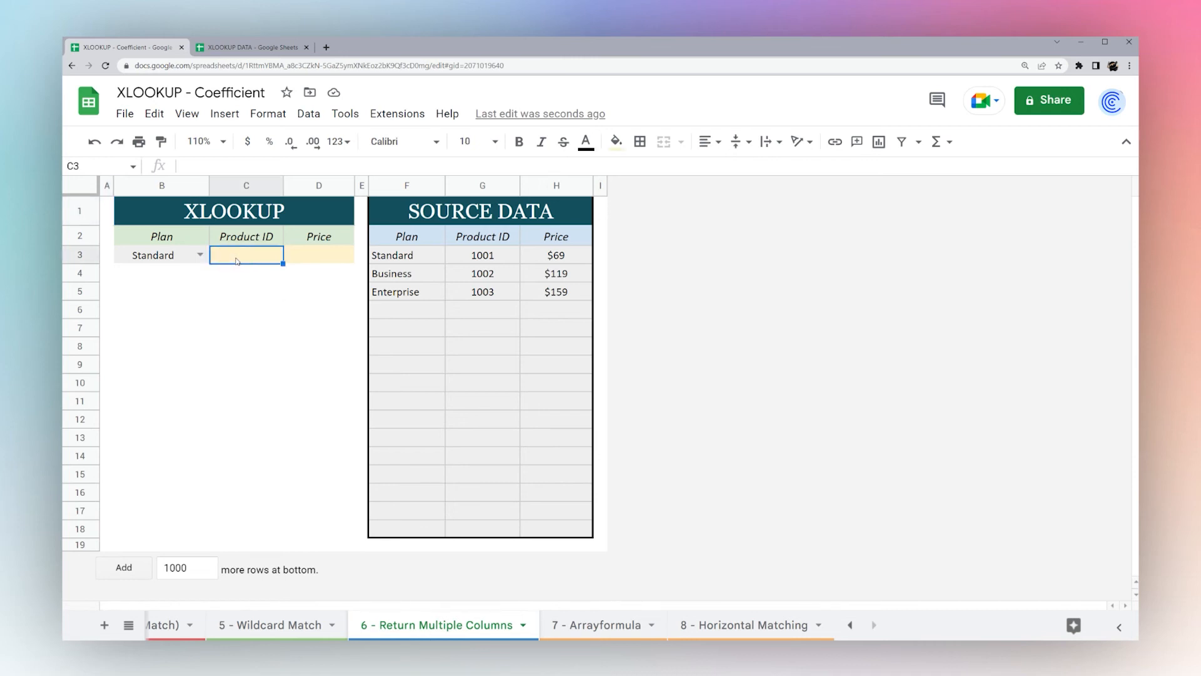
type("=x")
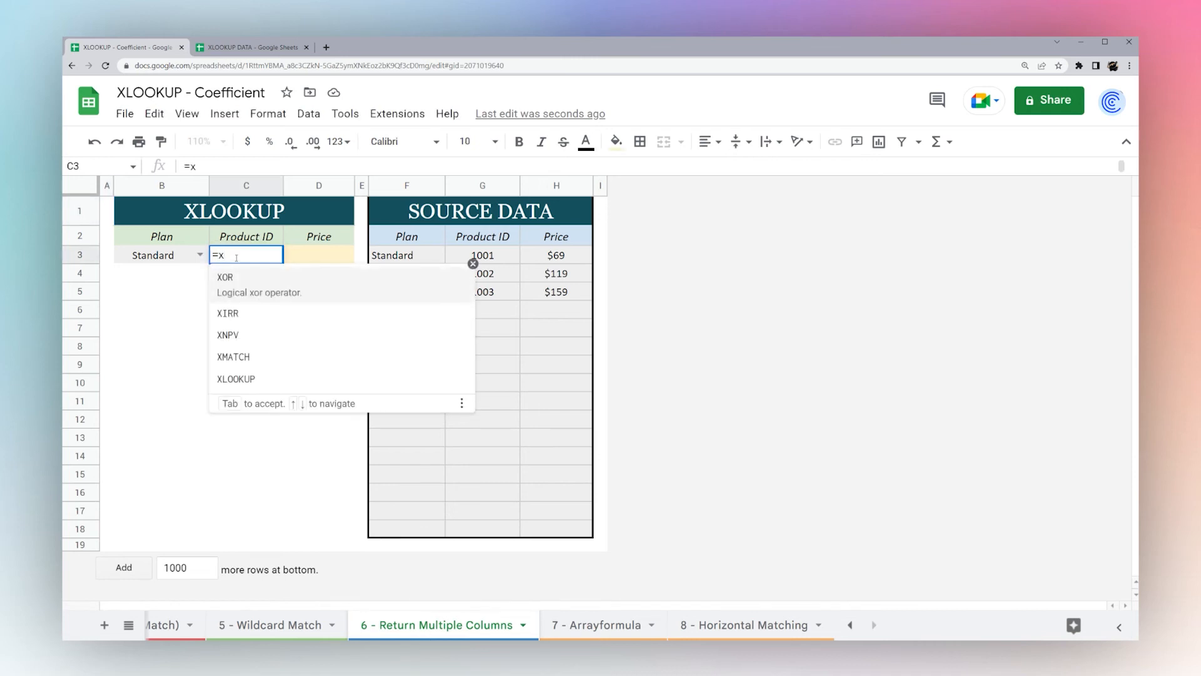
type("lookup(")
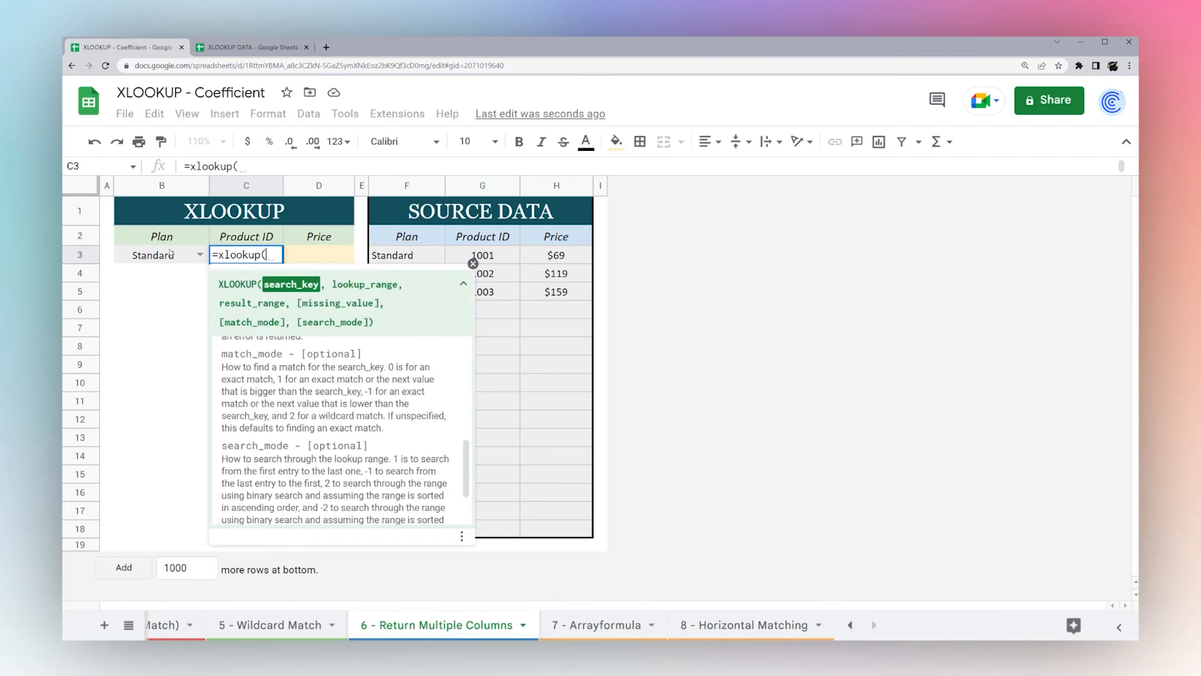
left_click(140, 255)
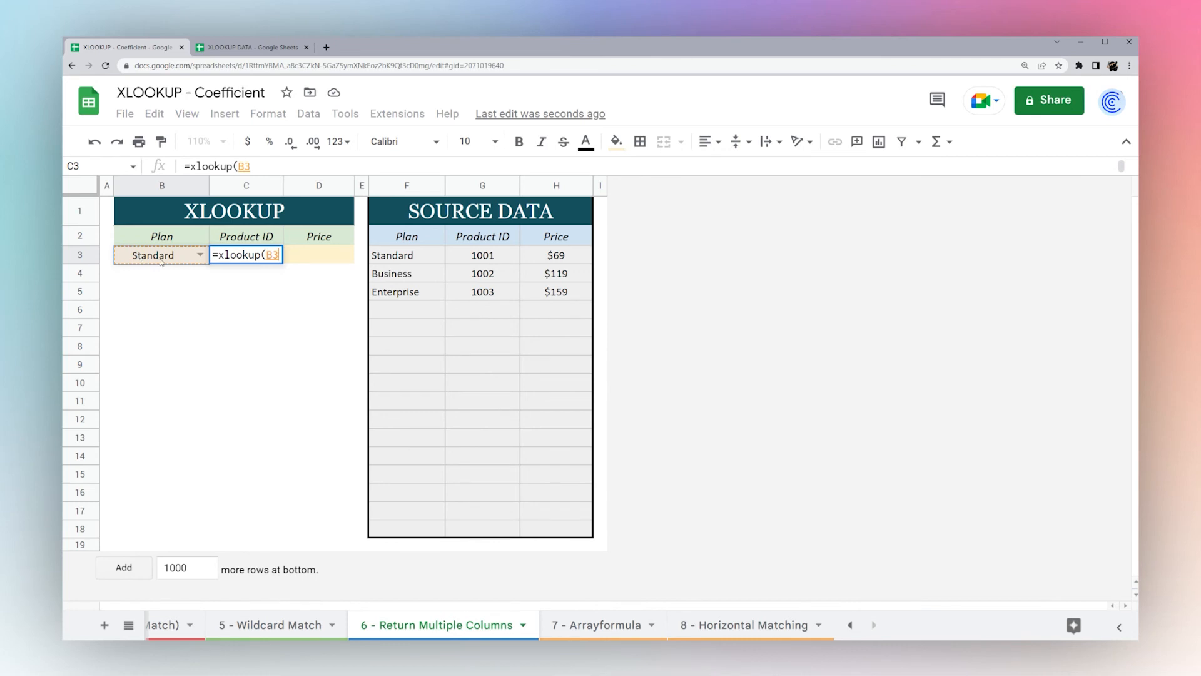
type(",")
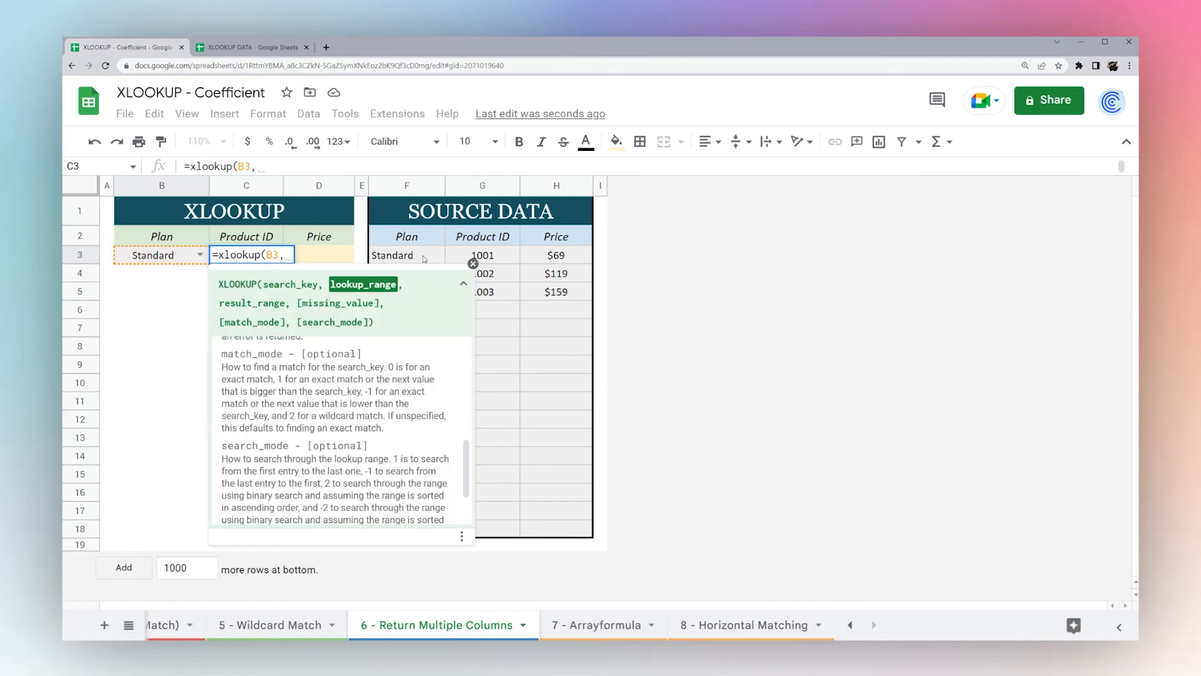
left_click_drag(424, 258, 425, 530)
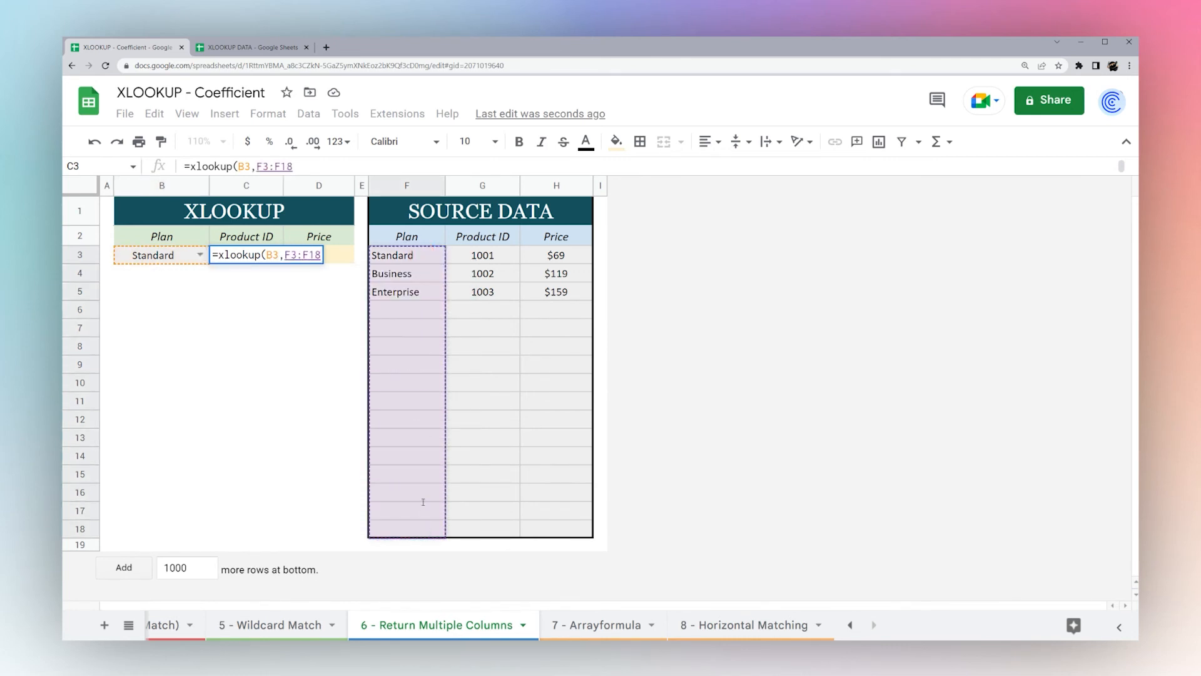
type(",")
left_click_drag(487, 256, 557, 513)
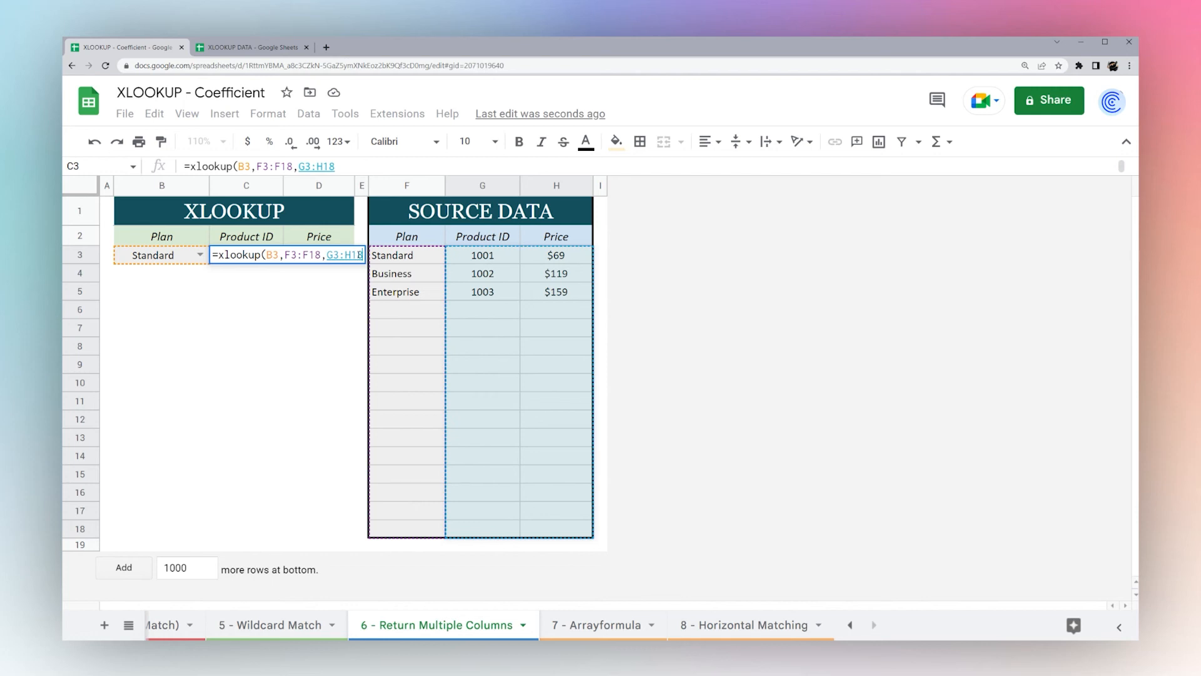
type(")")
key("Return")
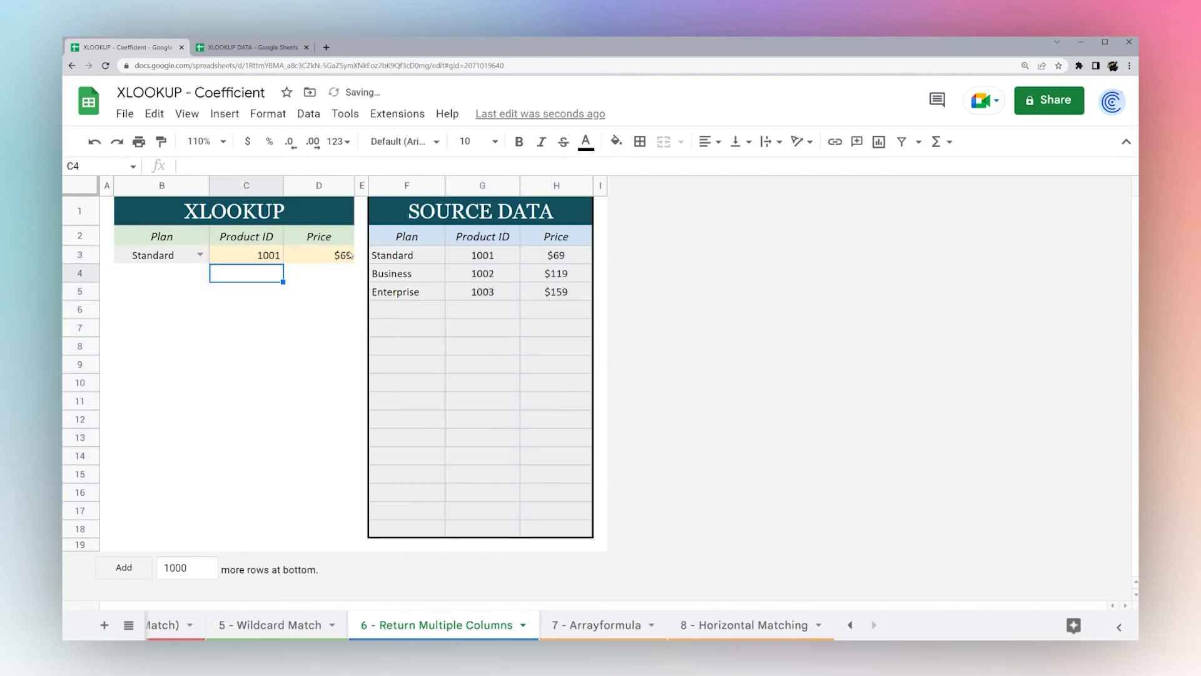
Inspect the XLOOKUP formula in C3 and compare it with the source Product ID and Price columns
key("Up")
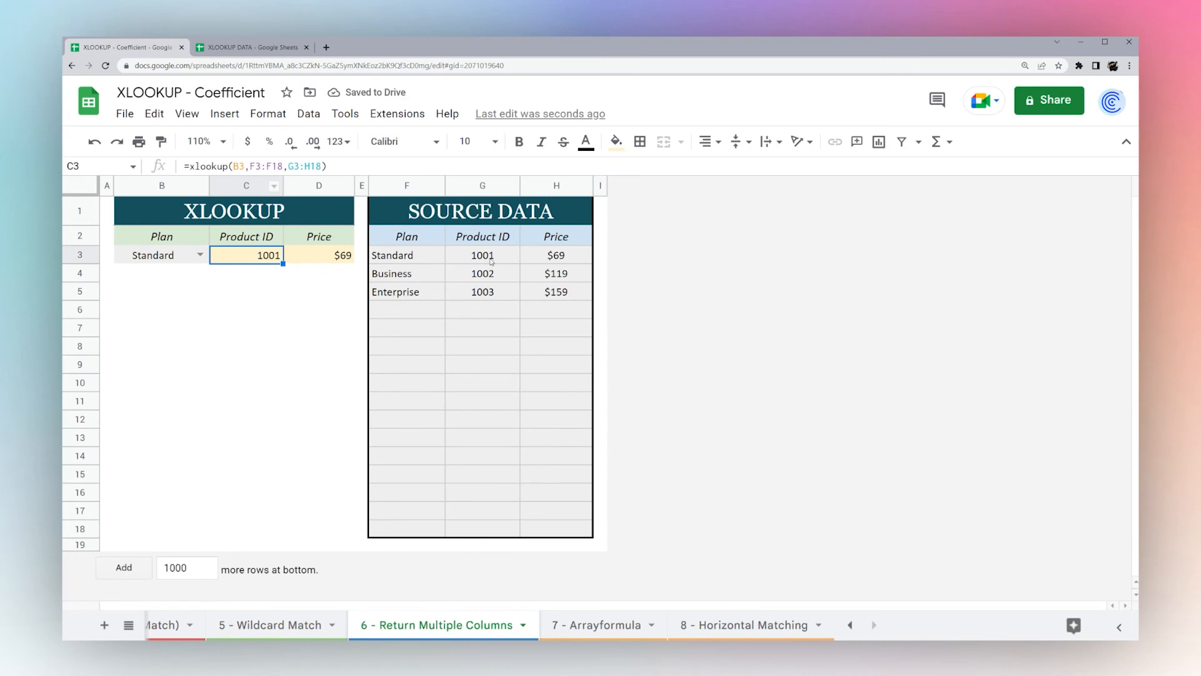
left_click_drag(482, 255, 530, 432)
left_click(274, 262)
On the 7 - Arrayformula sheet, write an XLOOKUP in C3 that searches E3:E18 for B3 and returns G3:G18
left_click(593, 624)
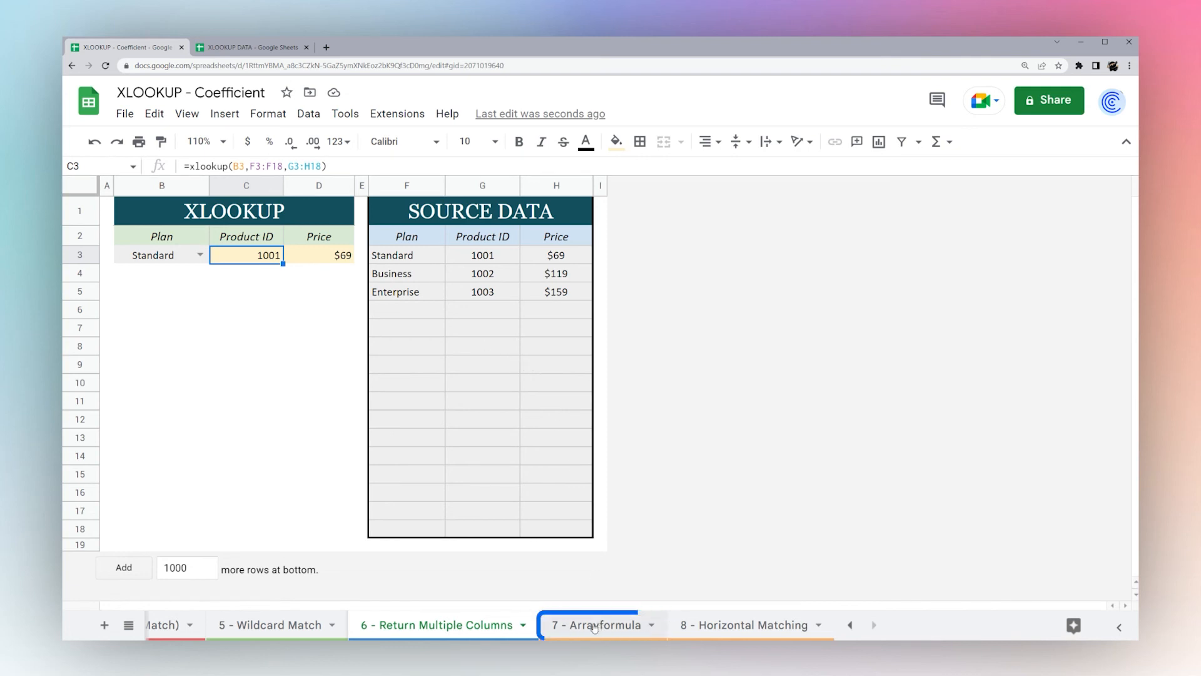
left_click(231, 254)
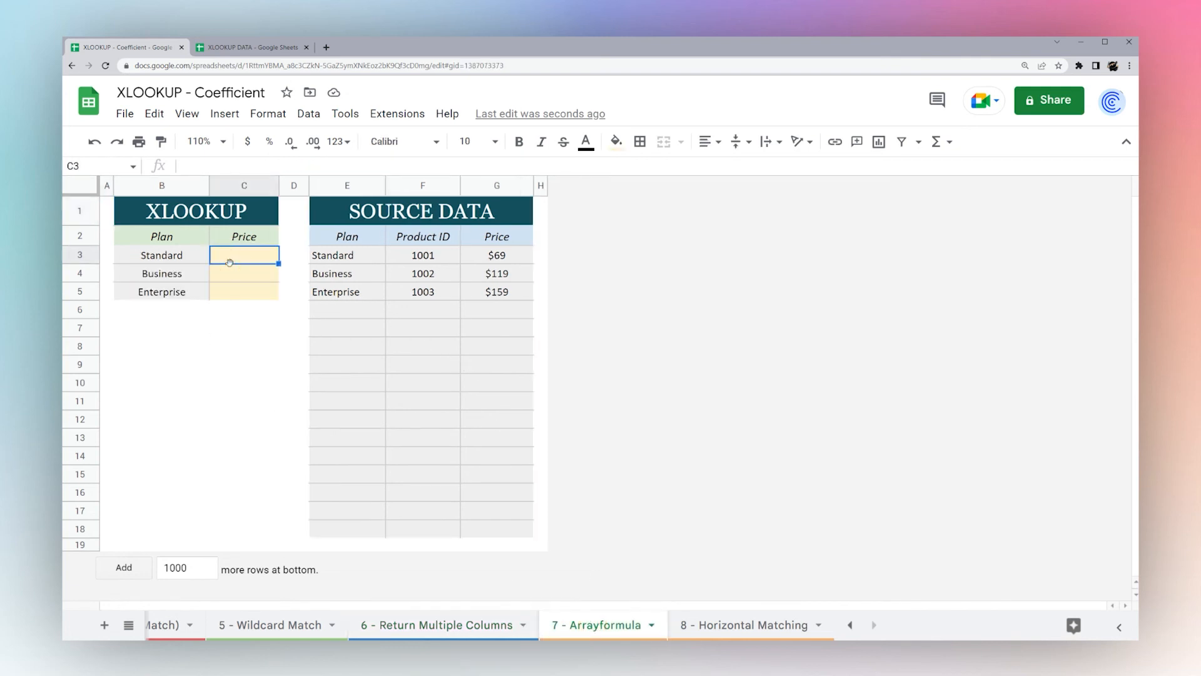
type("=xlookup(")
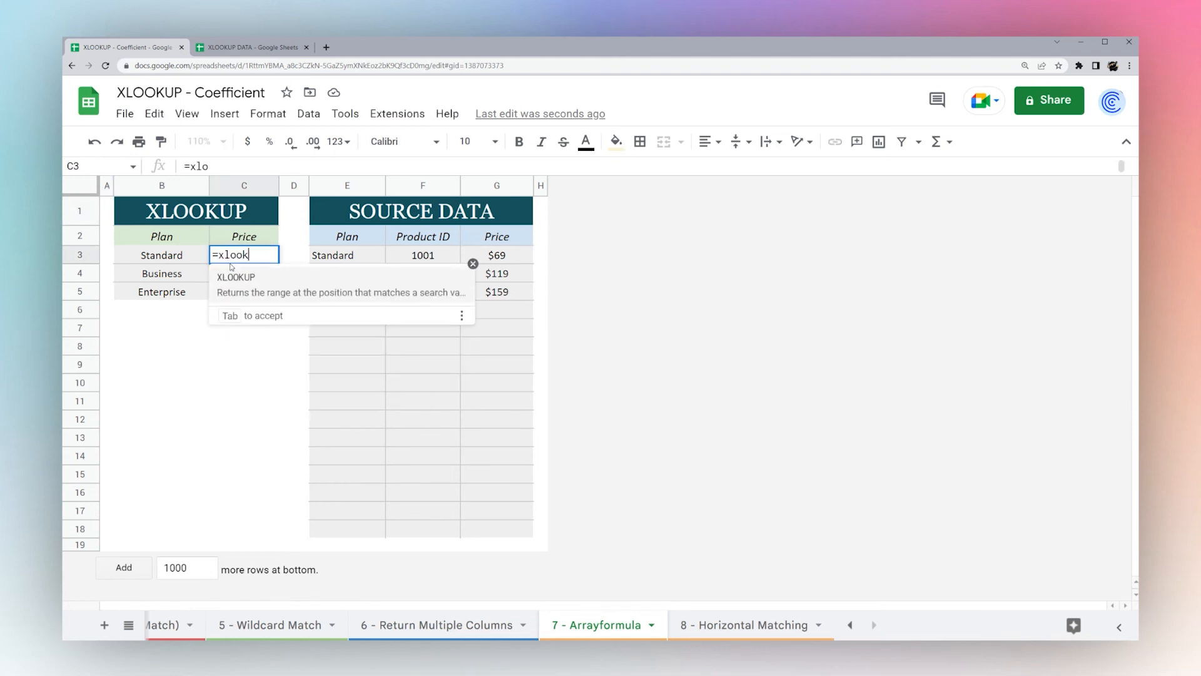
left_click(167, 257)
type(",")
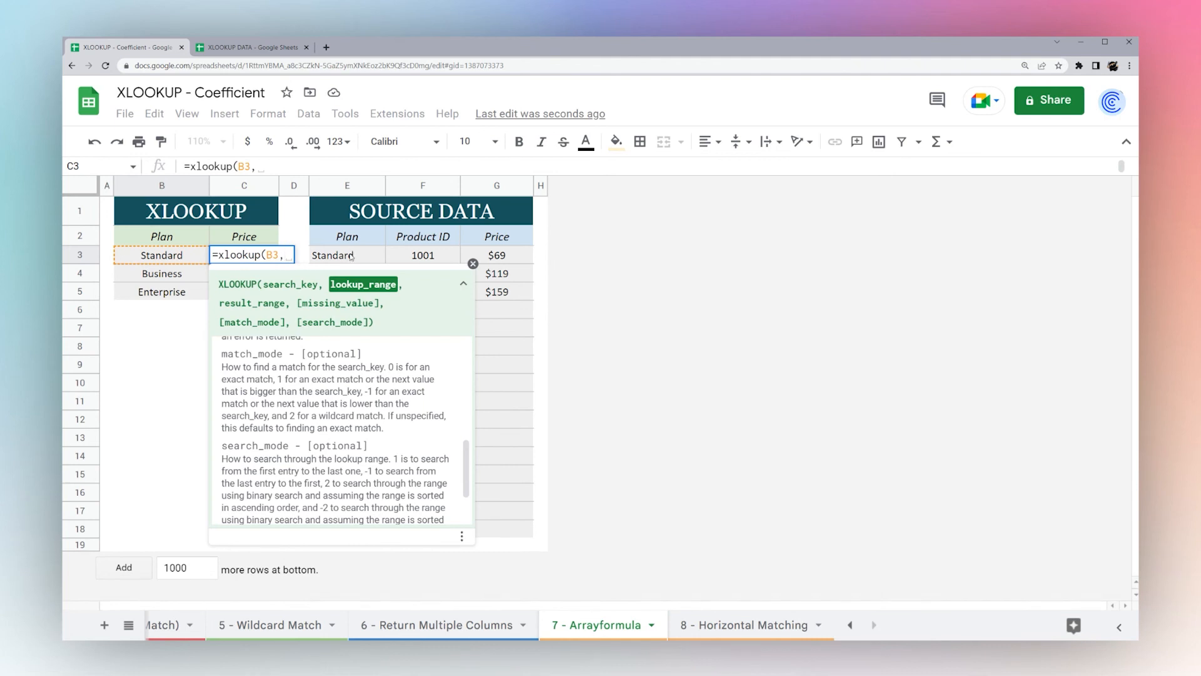
left_click_drag(351, 257, 352, 537)
type(",")
left_click(490, 257)
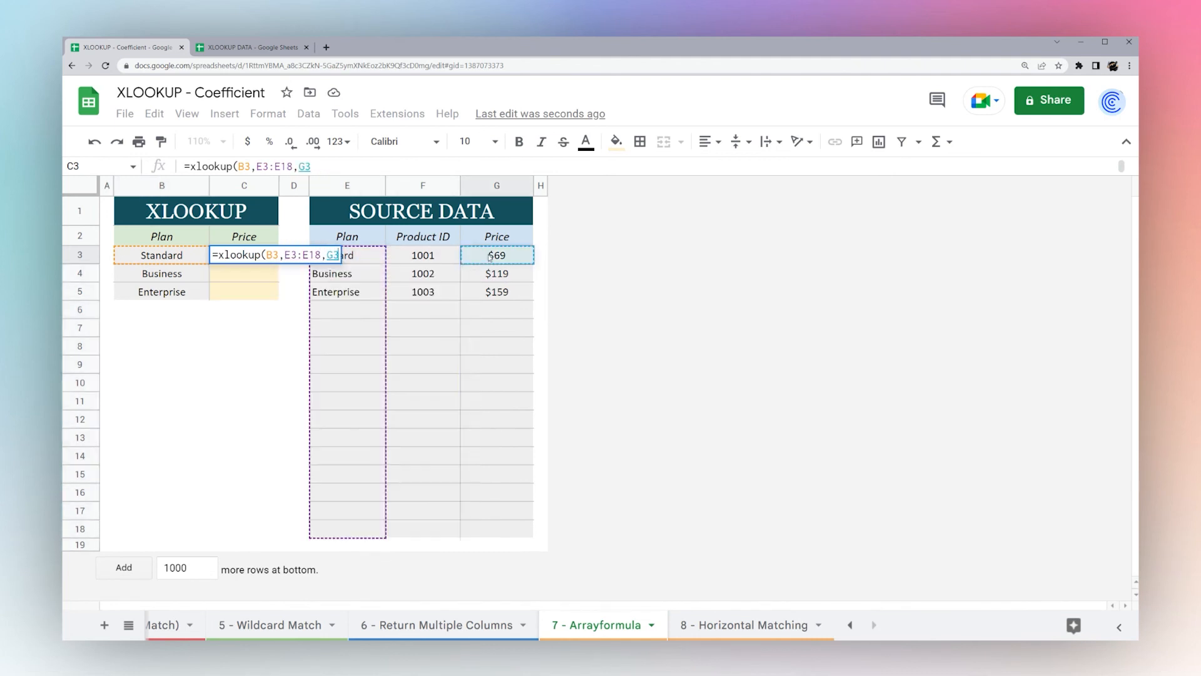
left_click_drag(490, 257, 512, 542)
type(")")
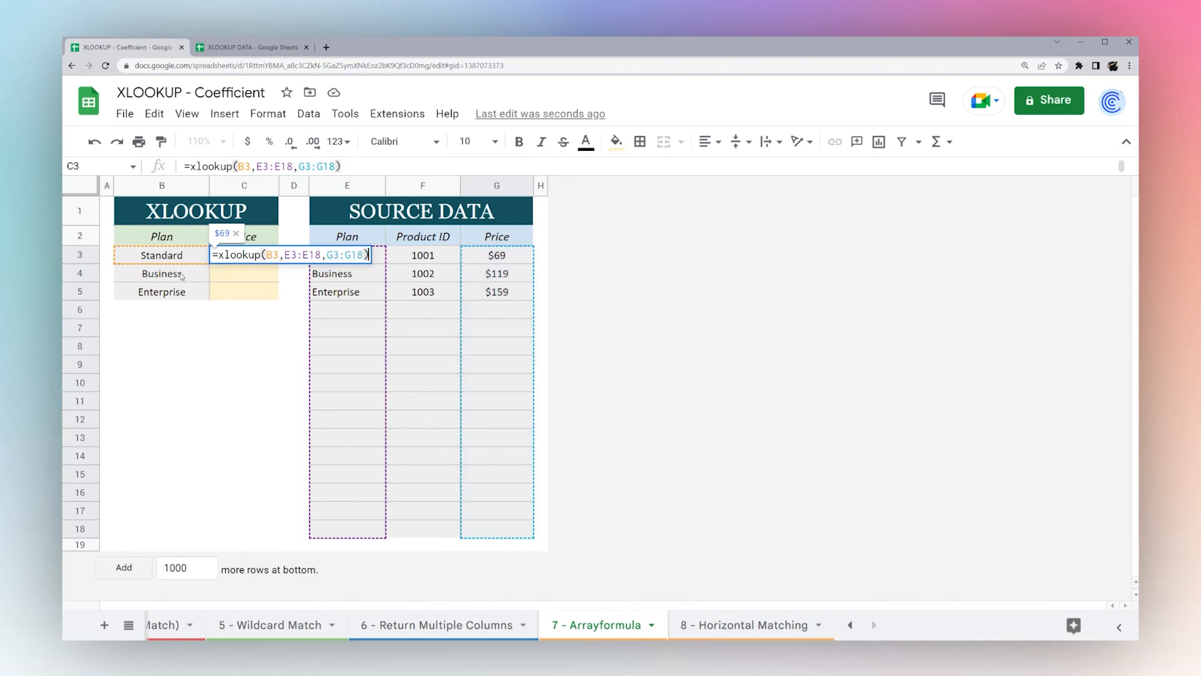
Wrap the XLOOKUP in C3 in ARRAYFORMULA and extend its search key to B3:B5
left_click(220, 253)
type("array")
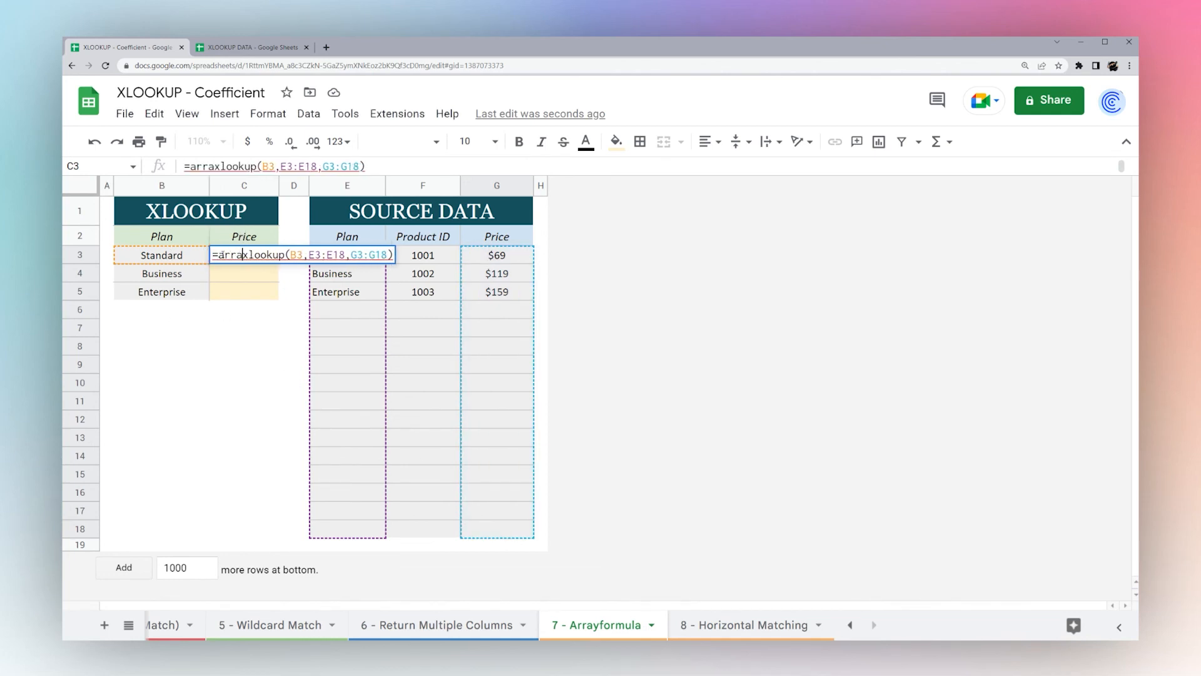
type("formula(")
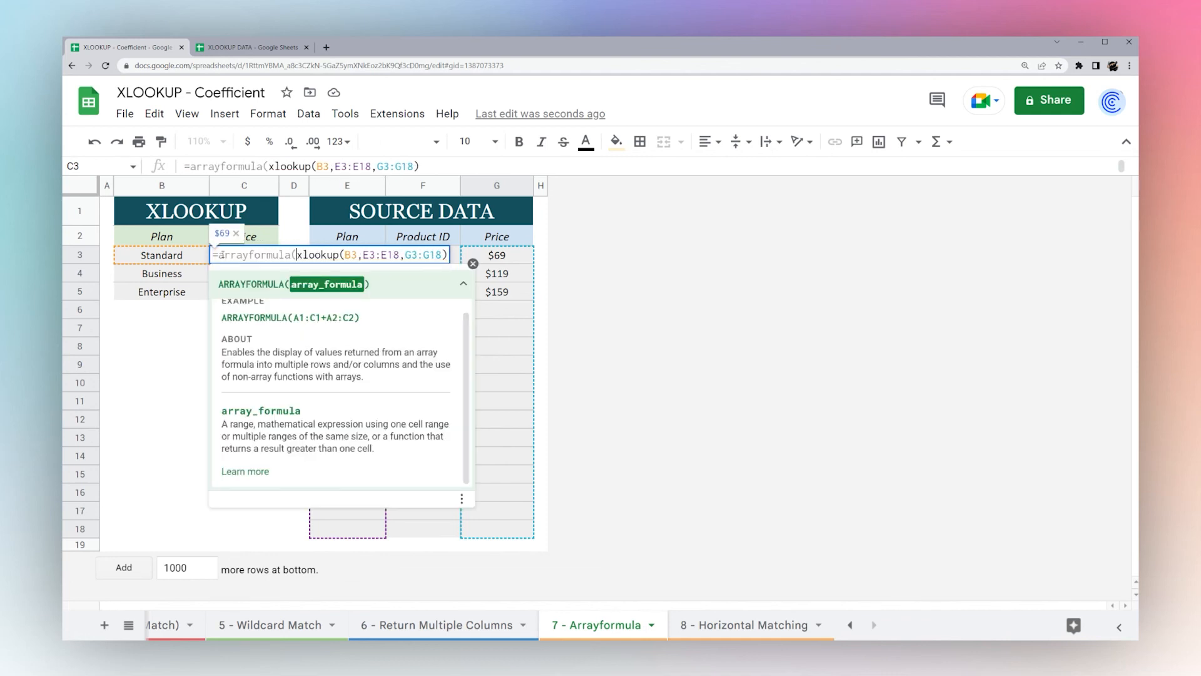
key("Right")
key("Right")
key("Right")
key("Right")
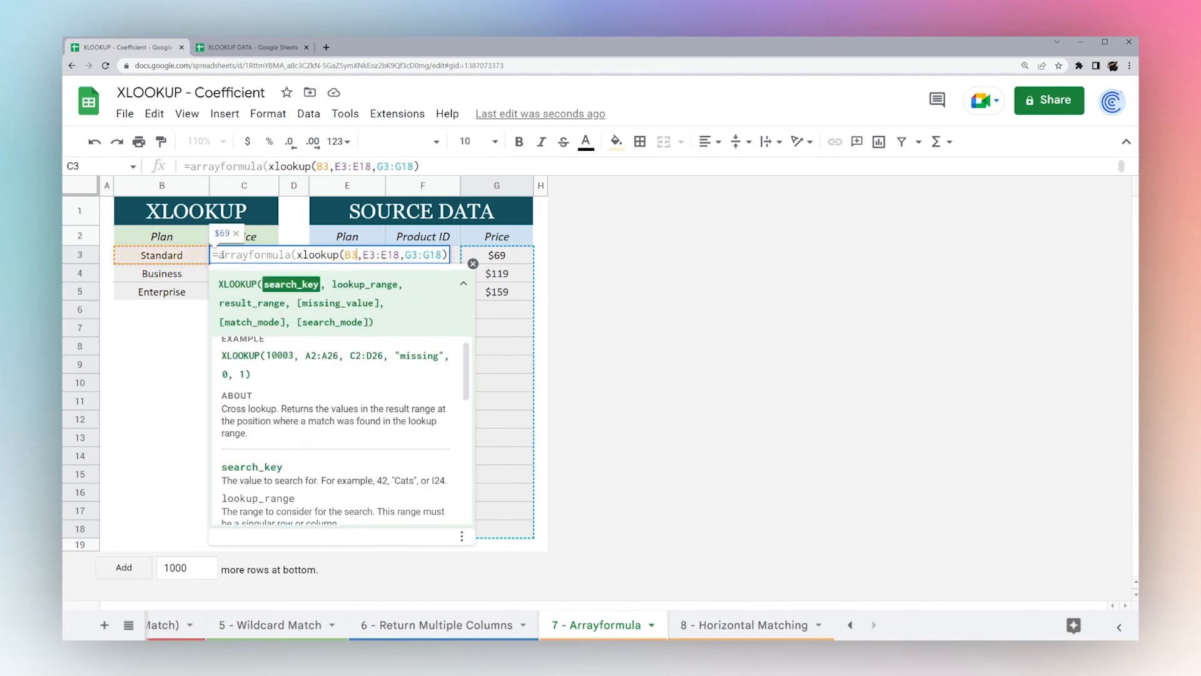
type(":B5")
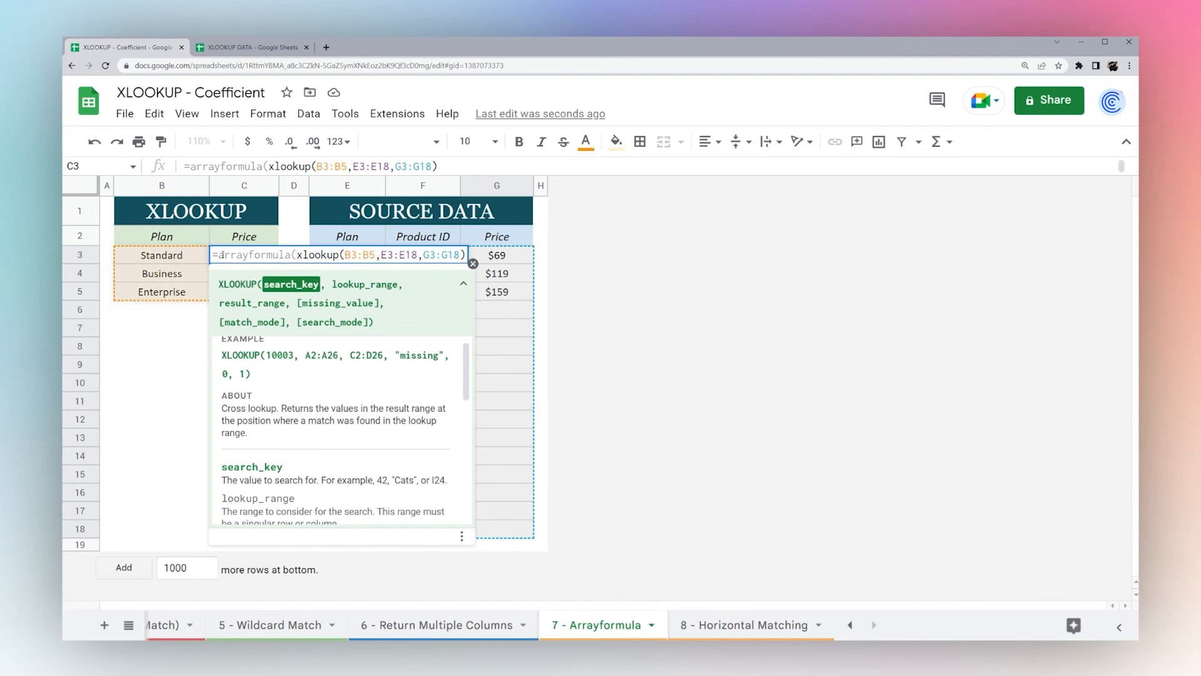
key("Return")
left_click(247, 253)
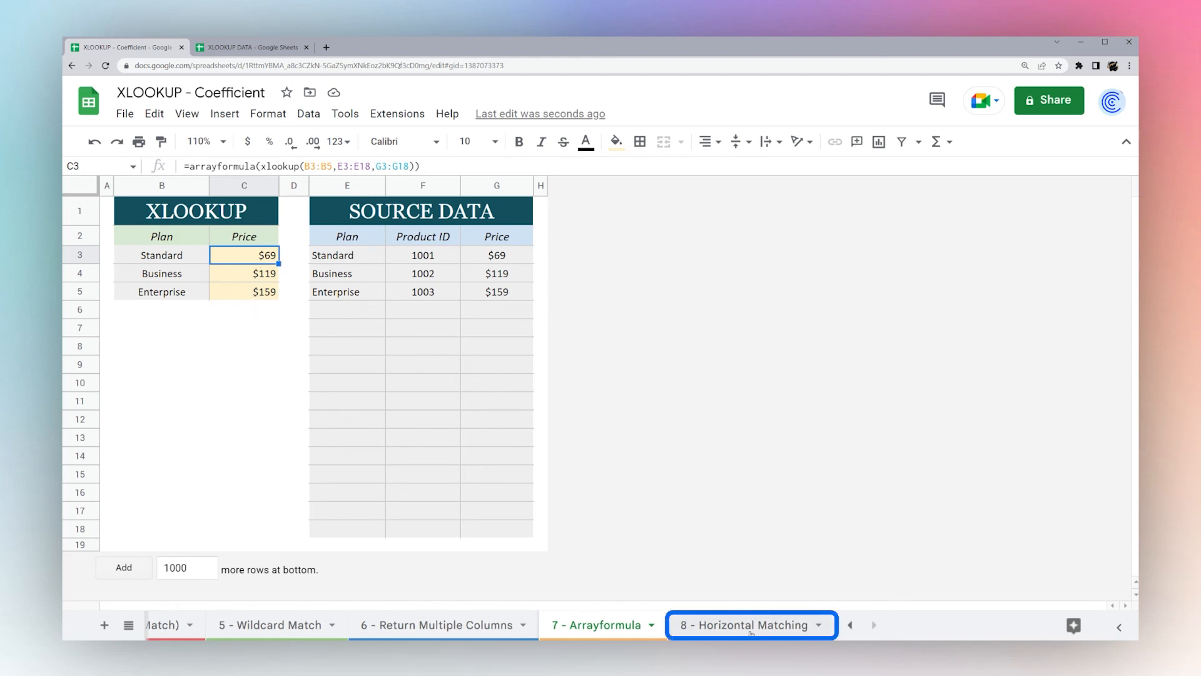
On the 8 - Horizontal Matching sheet, replace B3's formula with an XLOOKUP that searches D2:F2 for B2 and returns D3:F18, checking it against the source prices
left_click(744, 625)
left_click(186, 256)
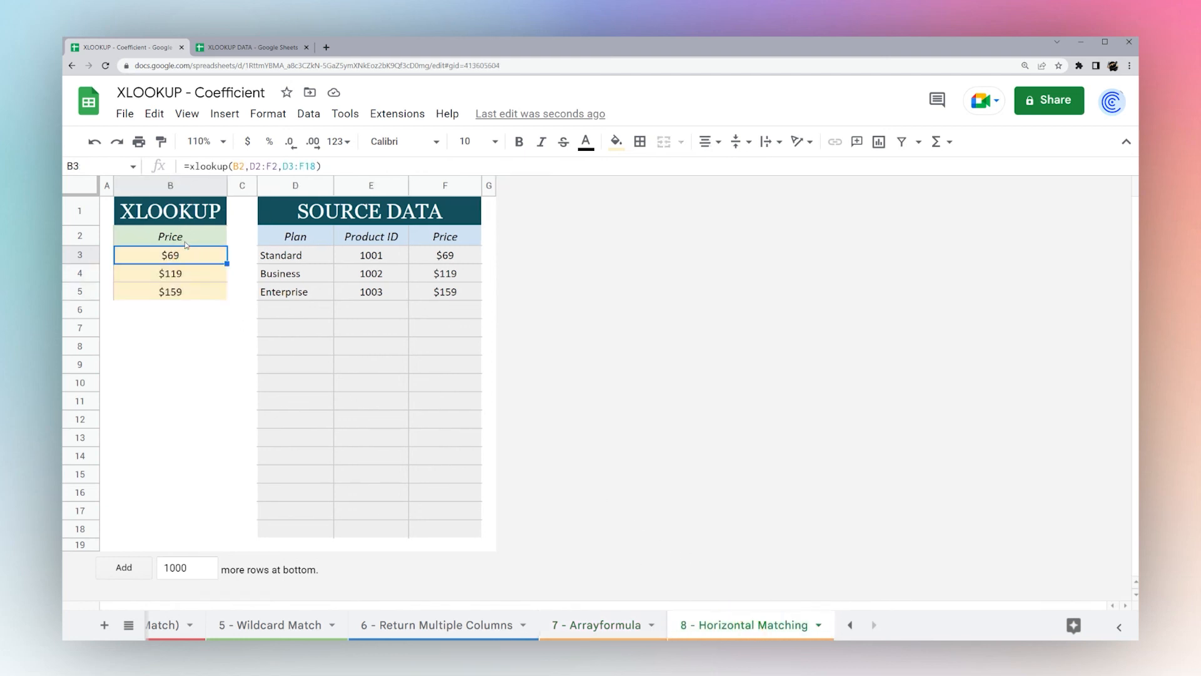
key("Delete")
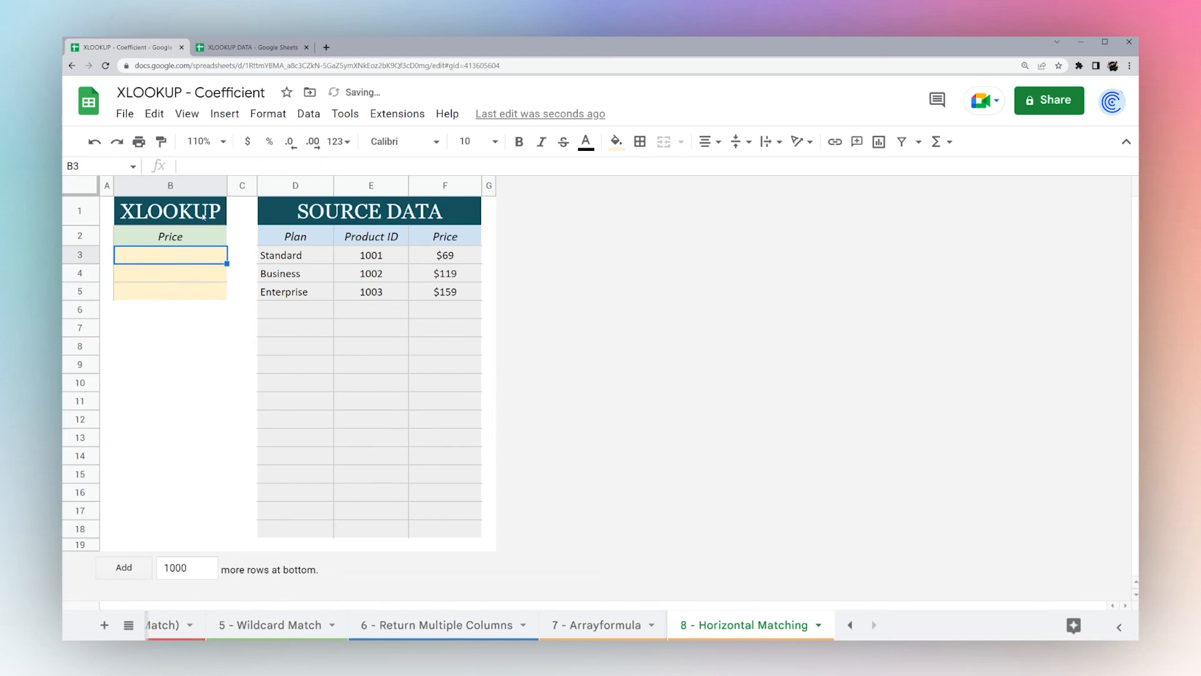
type("=xlookup(")
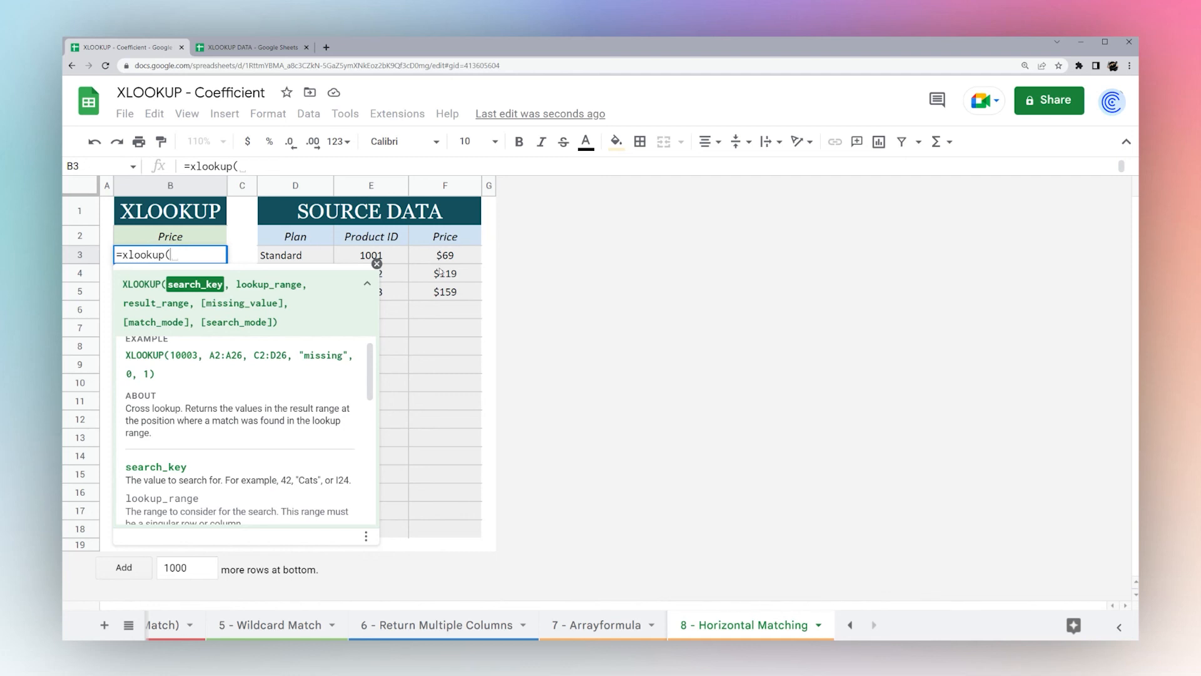
left_click(174, 238)
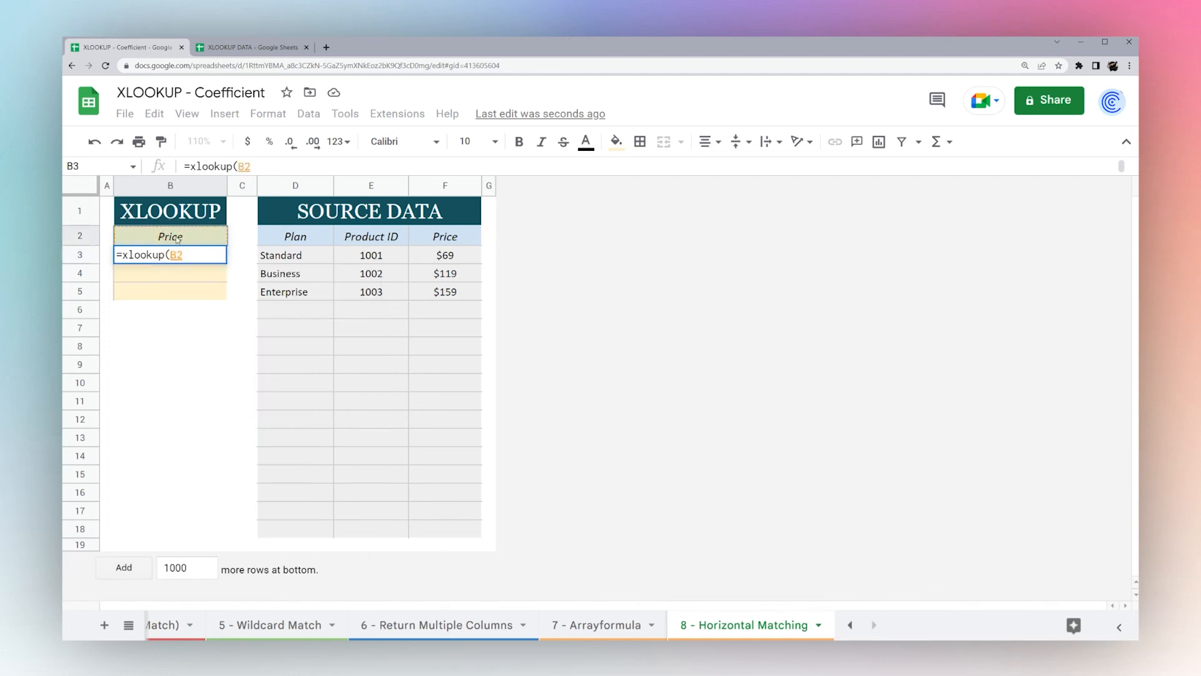
type(",")
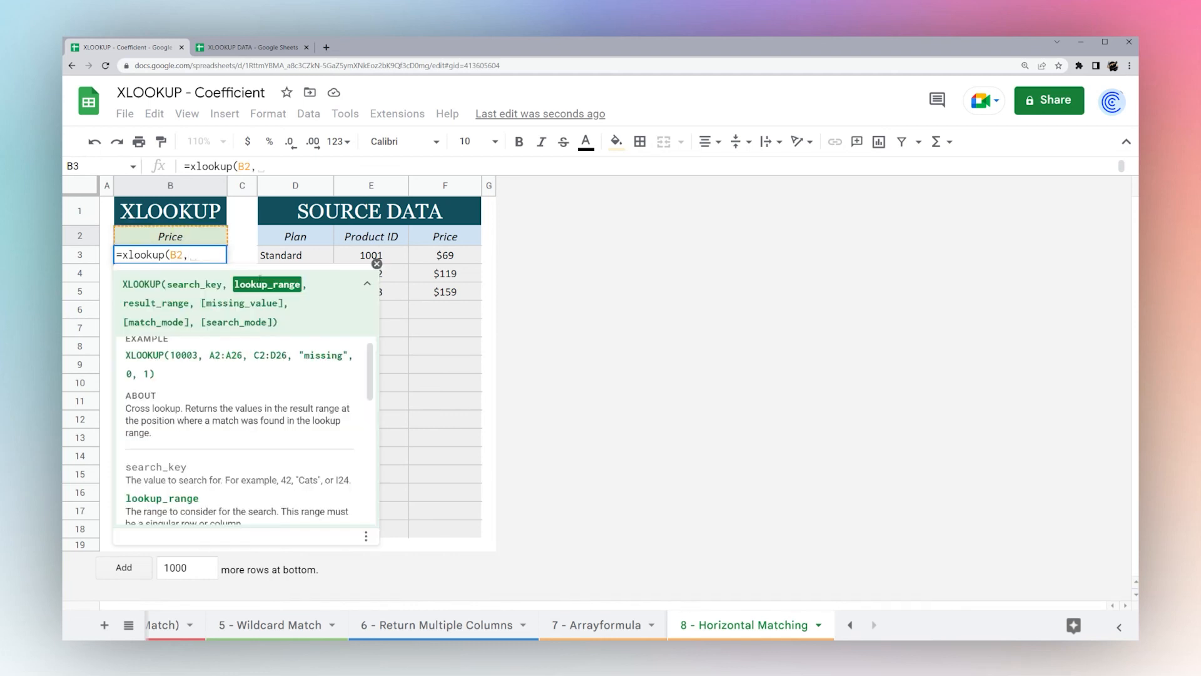
left_click_drag(291, 238, 445, 239)
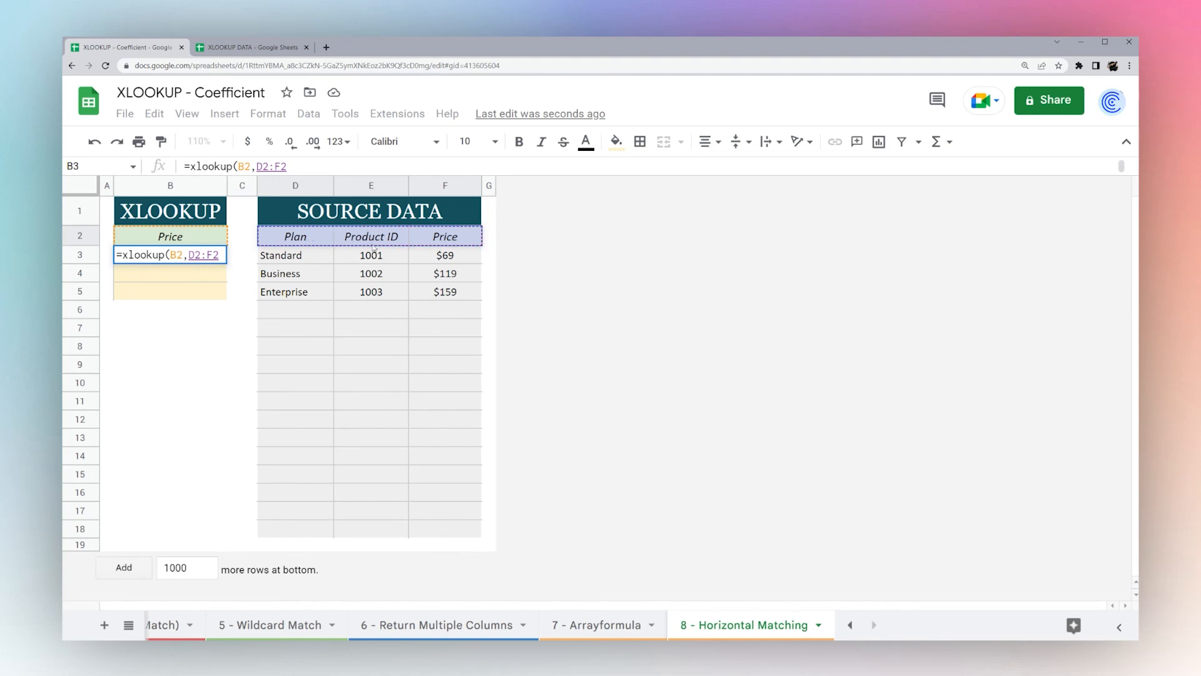
type(",")
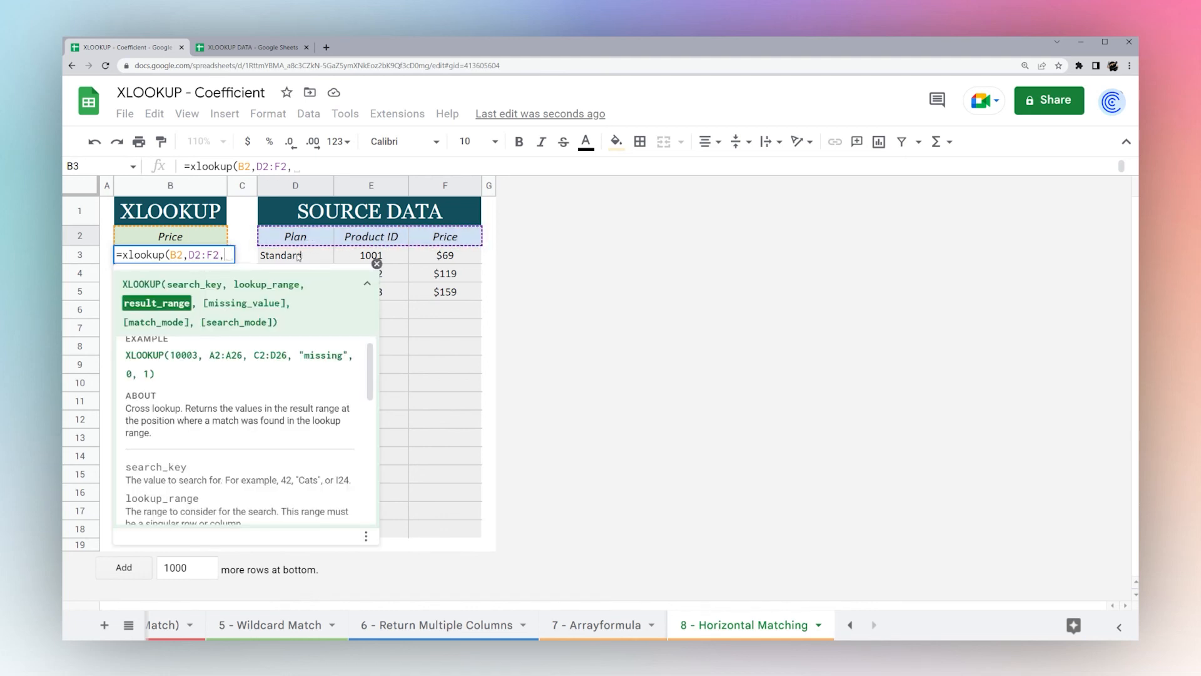
left_click_drag(299, 257, 456, 530)
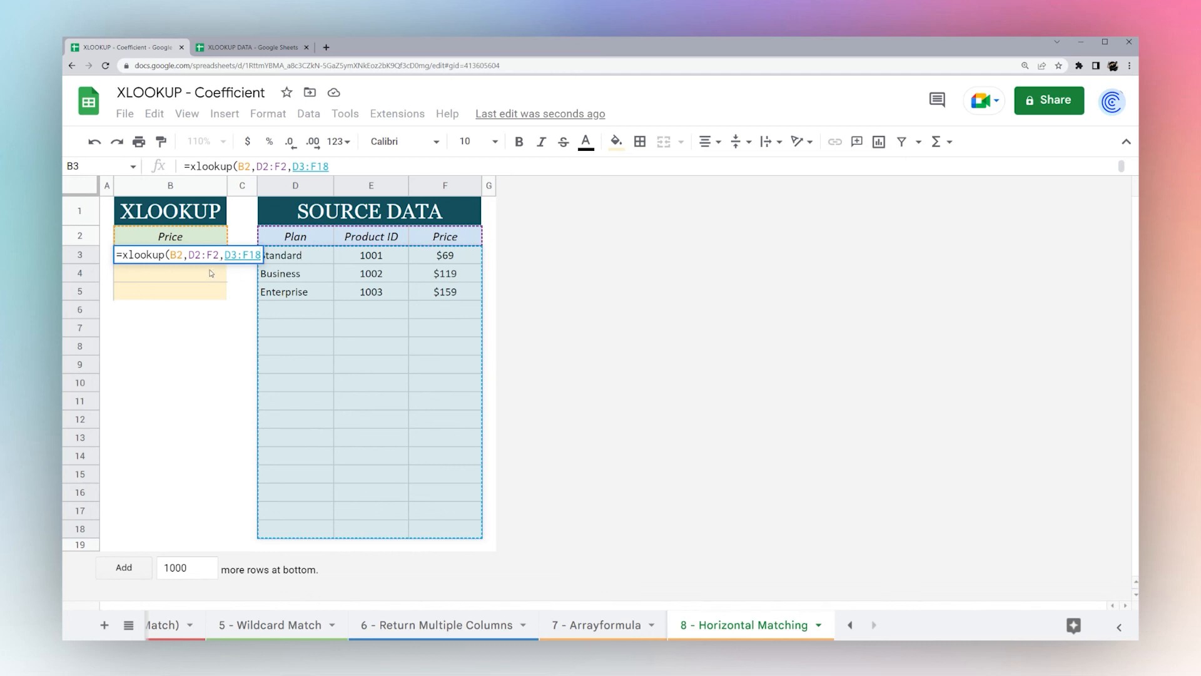
type(")")
key("Return")
left_click(185, 258)
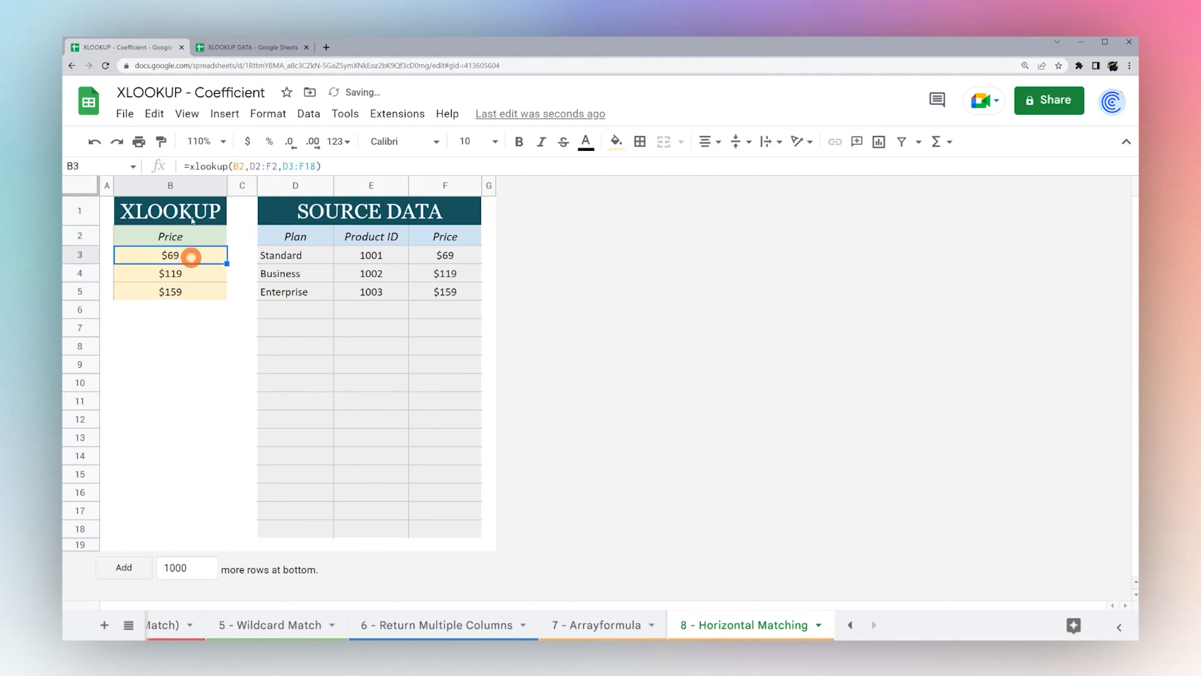
left_click_drag(445, 255, 476, 483)
Change the lookup header in B2 to Plan and compare the returned values with the source Plan column
left_click(180, 241)
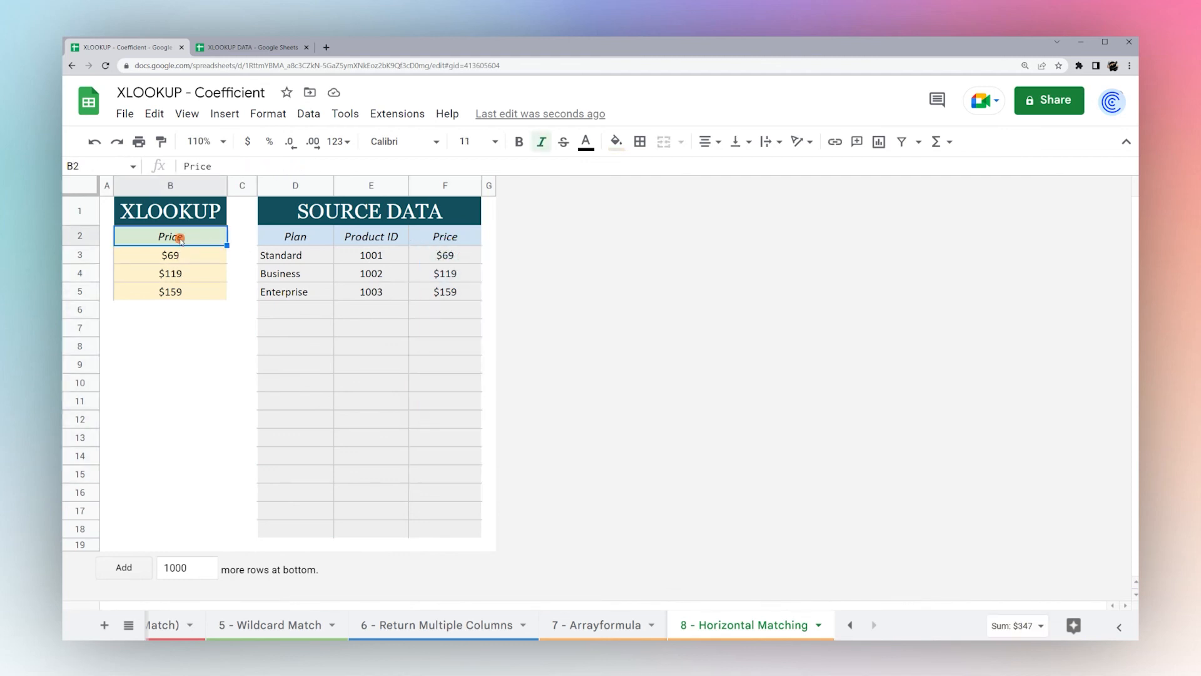
type("Plan")
key("Return")
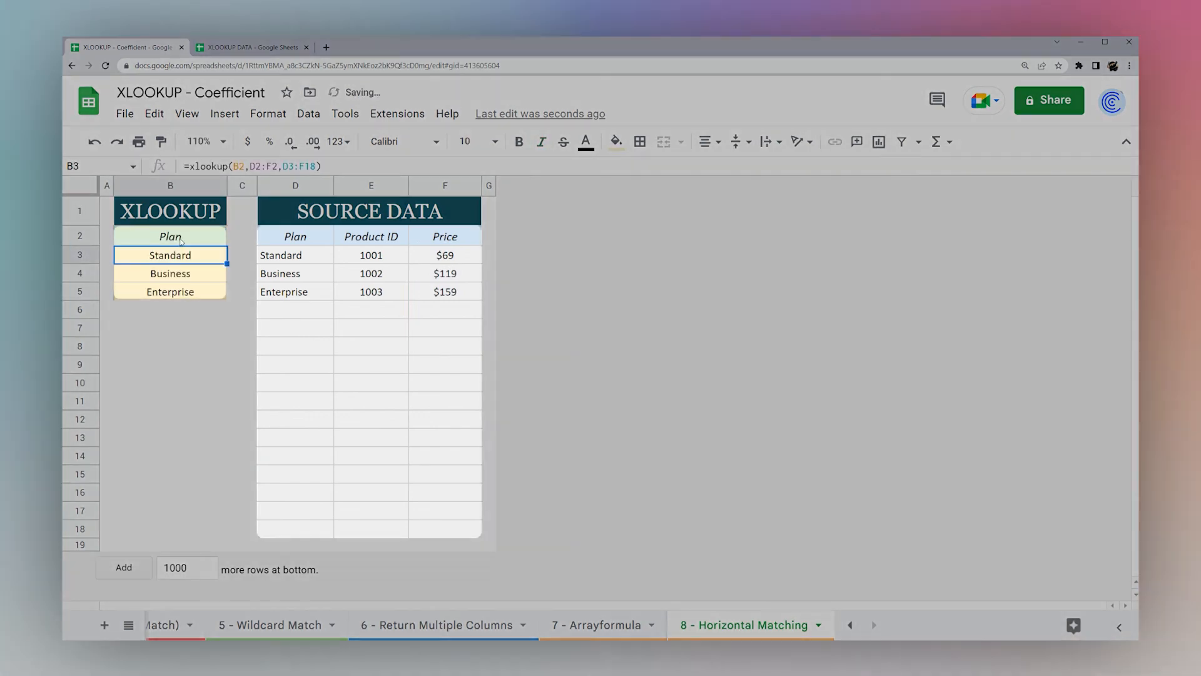
left_click_drag(282, 254, 293, 529)
Change the lookup header in B2 to Product ID
left_click(191, 238)
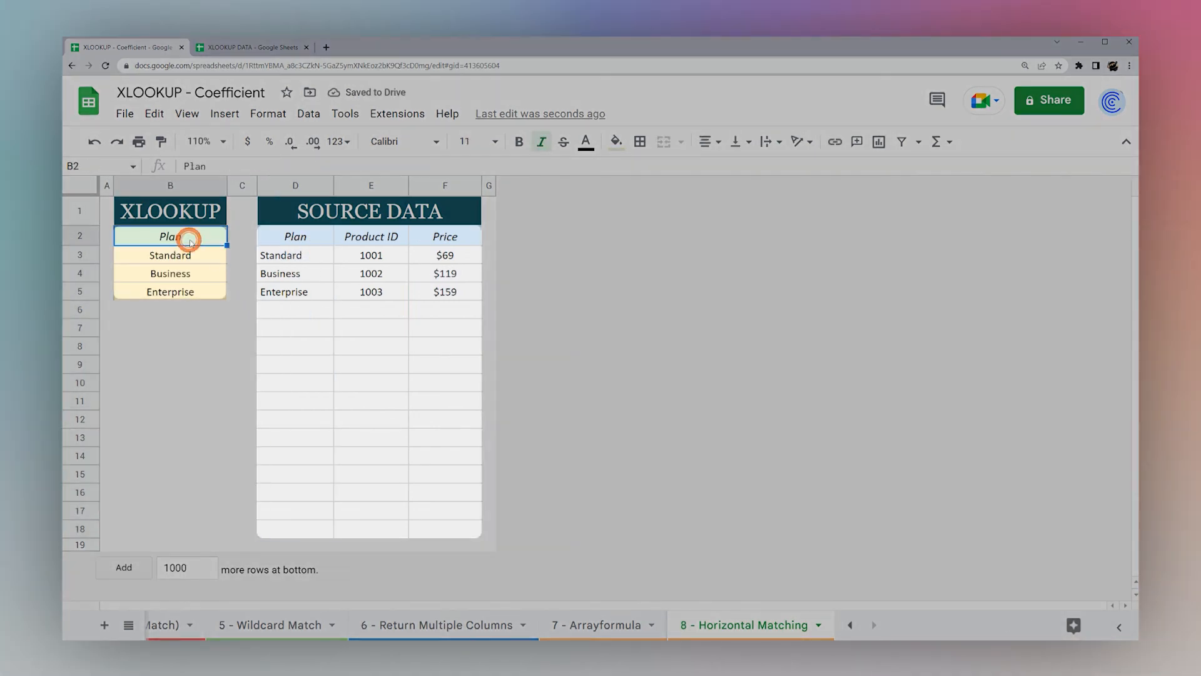
type("Product ID")
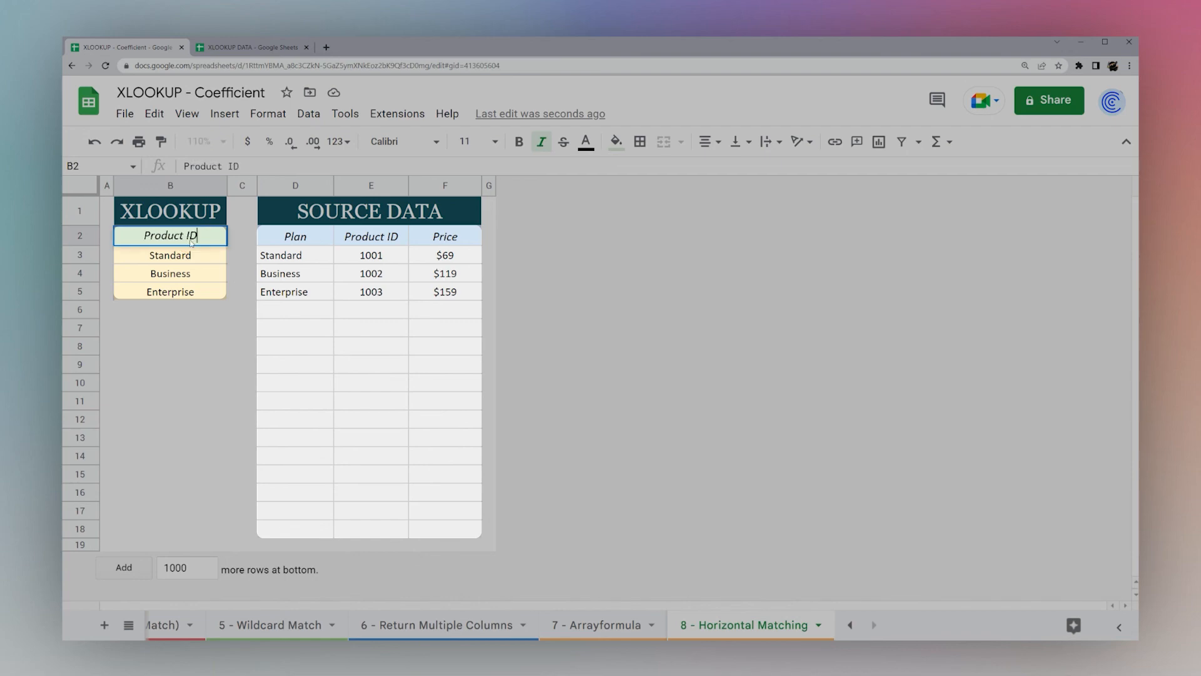
key("Return")
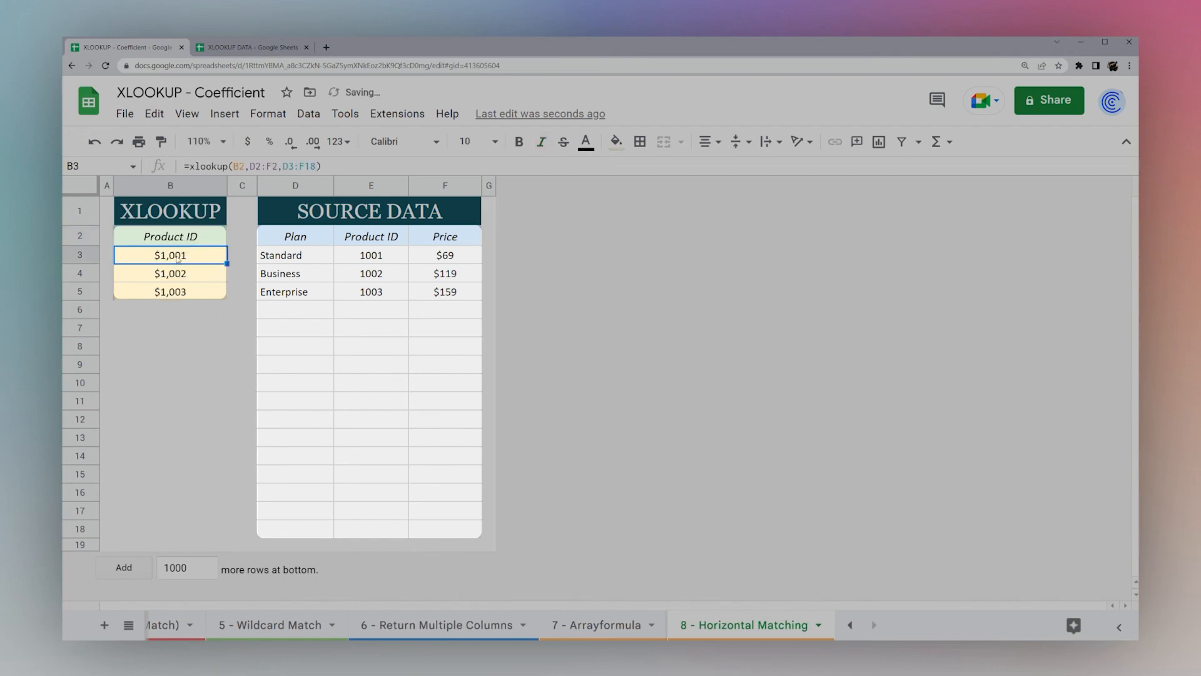
Apply the 0 number format to the returned product IDs in B3:B5
left_click_drag(177, 259, 175, 293)
left_click(335, 141)
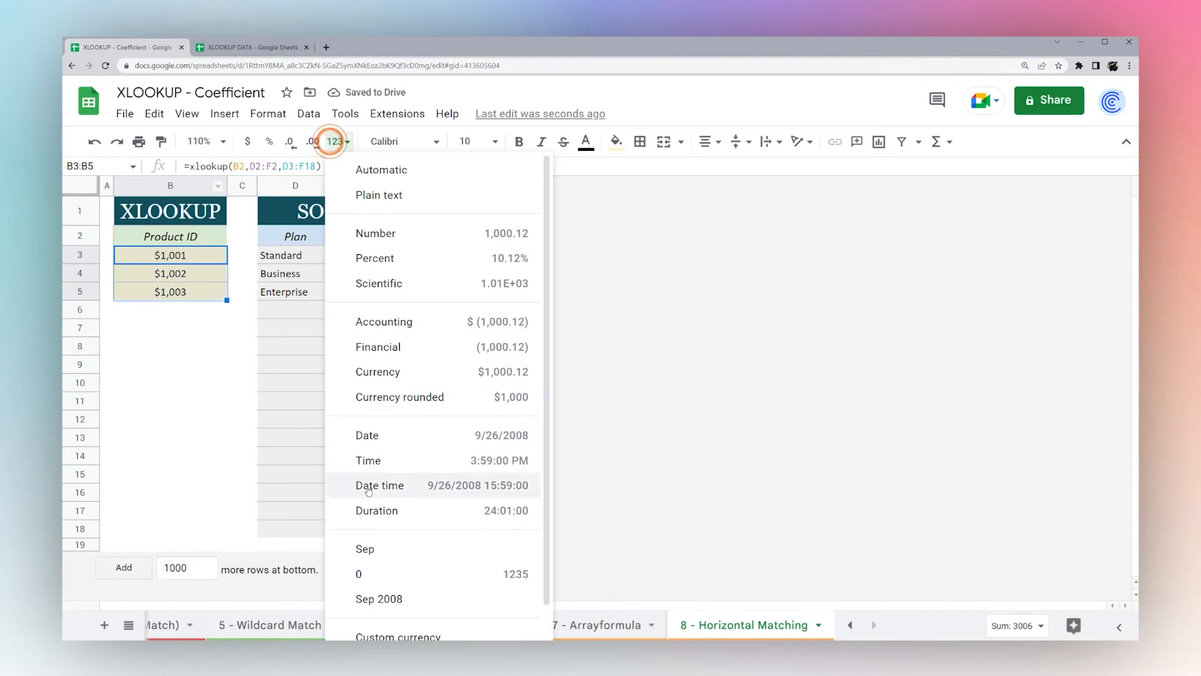
left_click(374, 573)
left_click(201, 346)
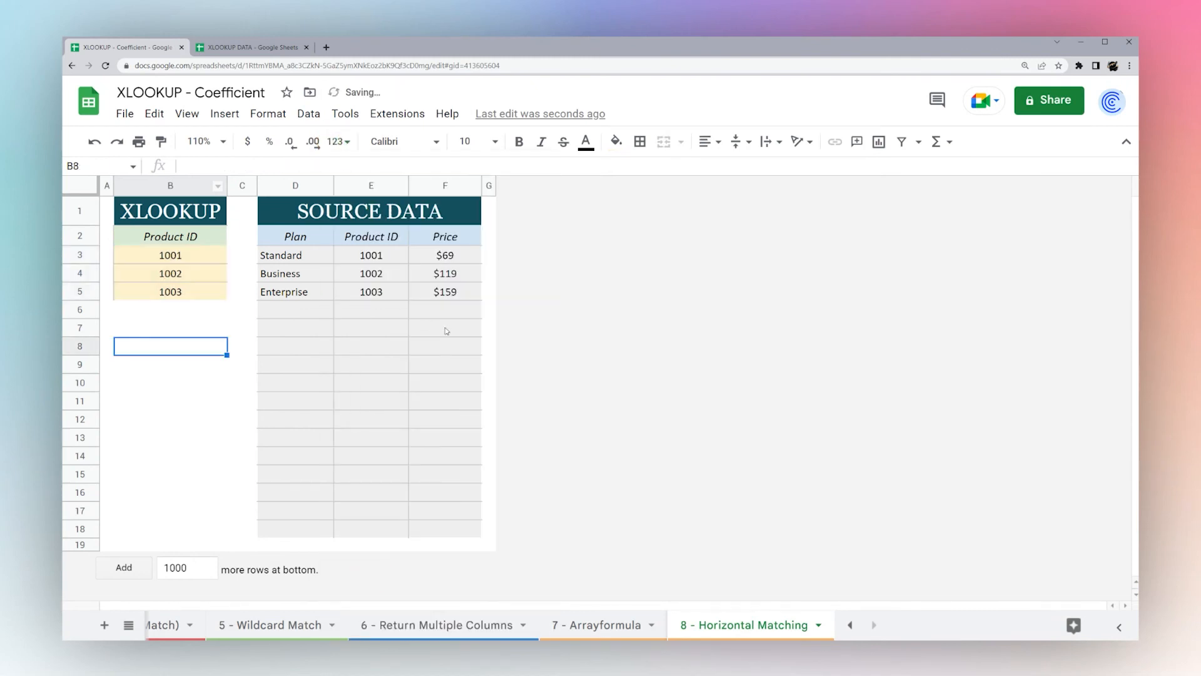